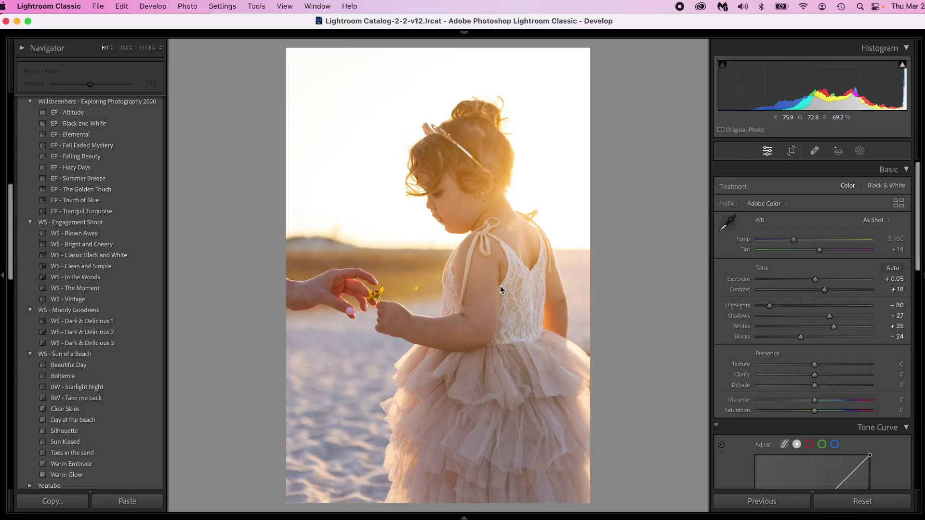
Go to the hand-and-flower photo and reset its basic adjustments.
key("Right")
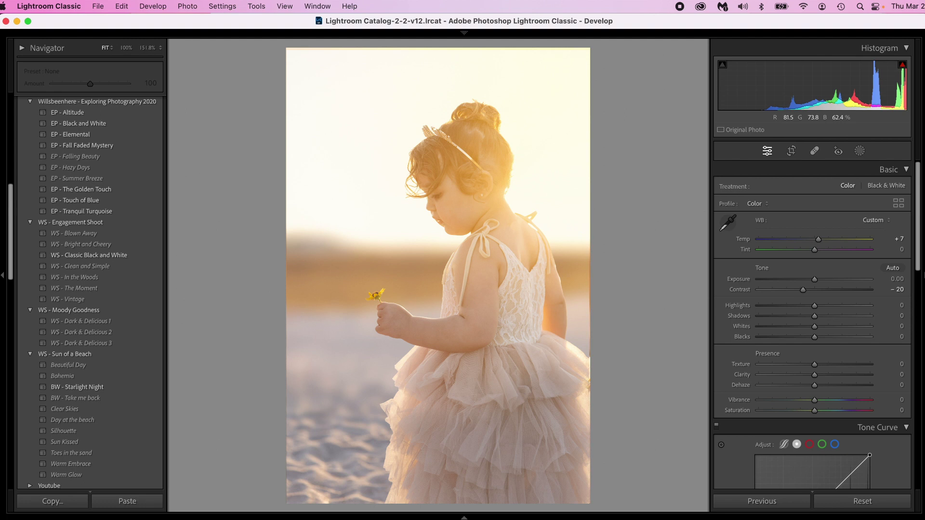
key("Right")
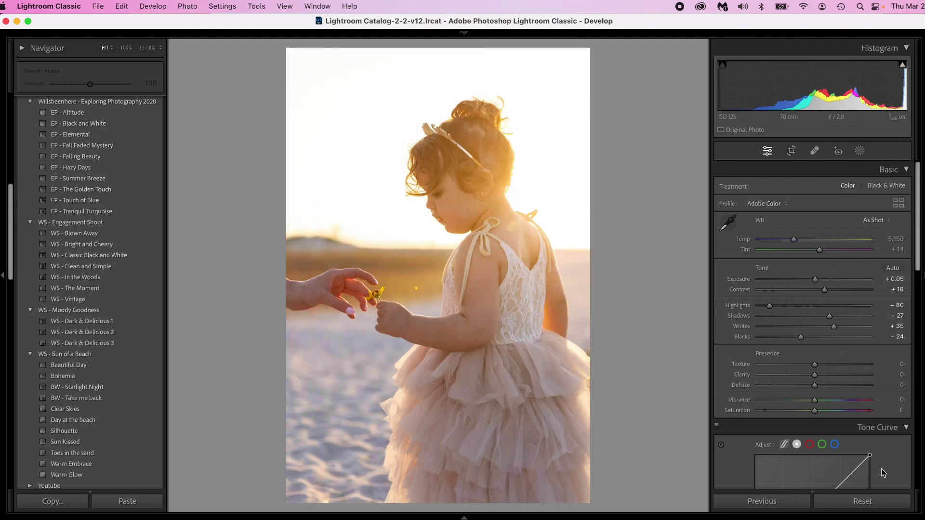
left_click(877, 501)
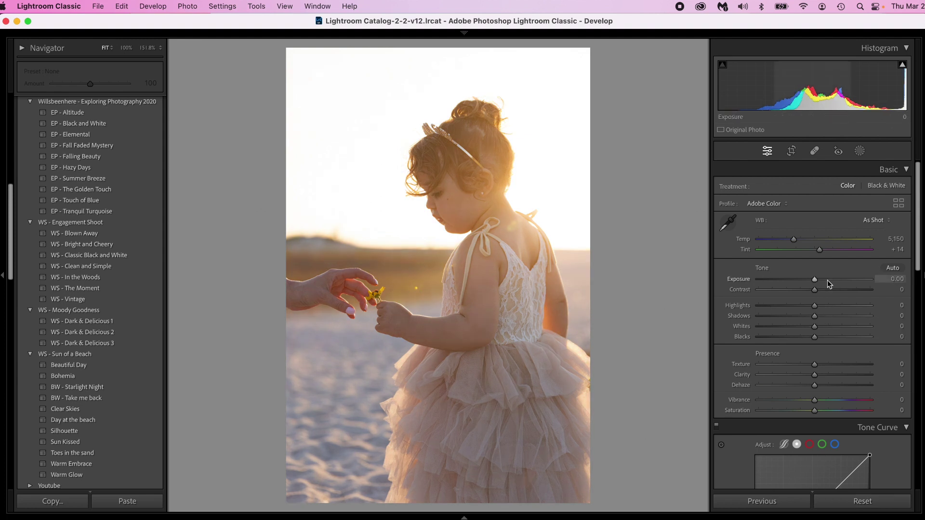
Set Highlights -67, Shadows +26, Exposure +0.20 and Whites -4 in the Basic panel.
left_click_drag(813, 305, 777, 306)
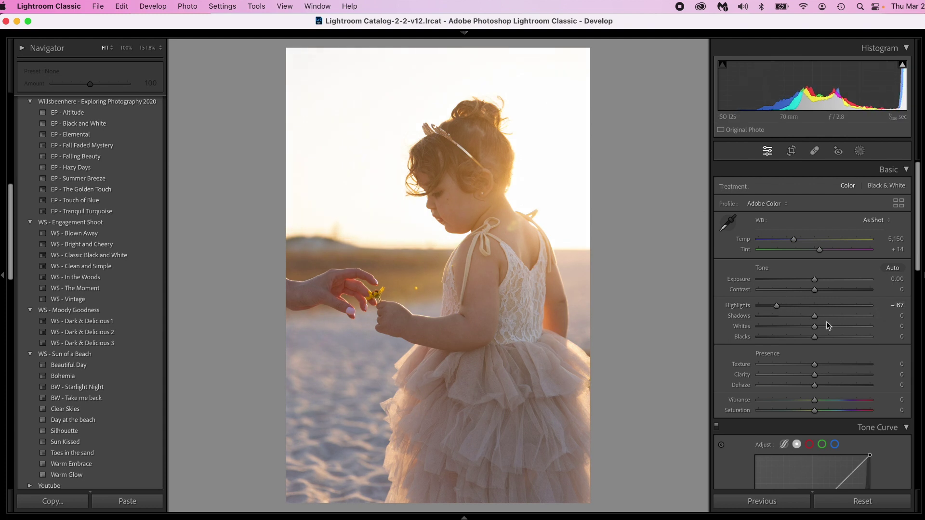
left_click_drag(814, 316, 829, 316)
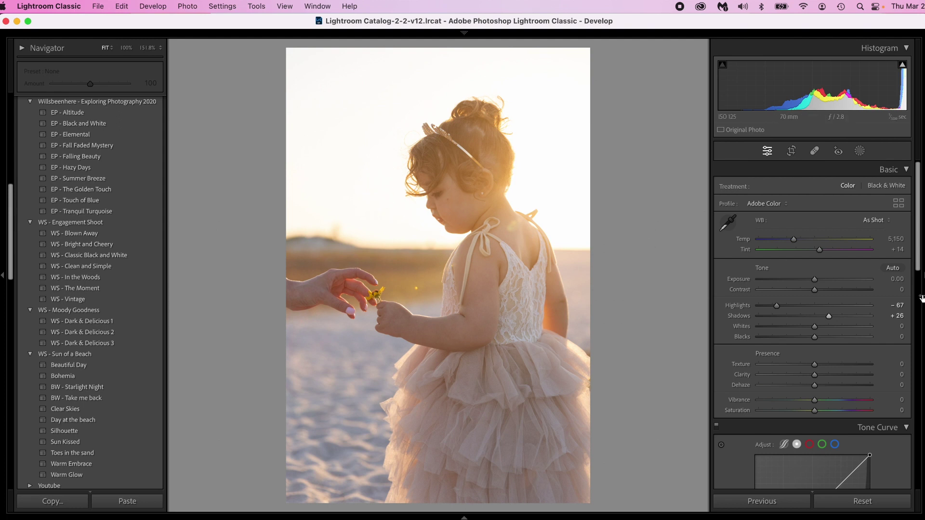
left_click_drag(814, 279, 817, 281)
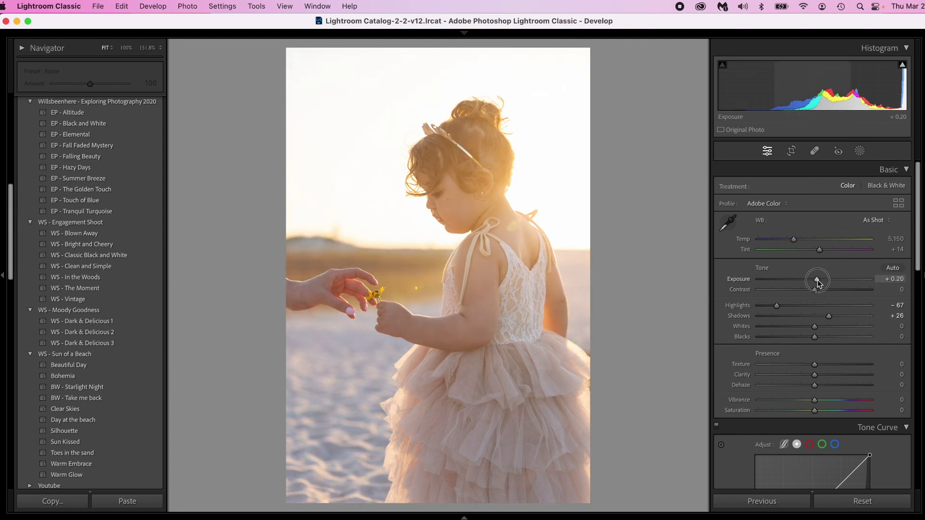
left_click_drag(814, 326, 791, 333)
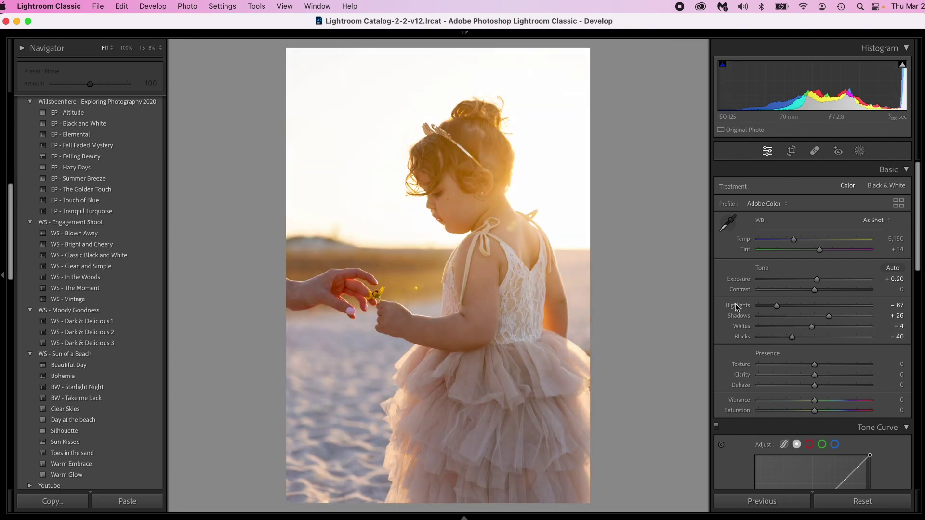
Edit the photo in Photoshop 2023 and duplicate its Background into Layer 1.
right_click(402, 202)
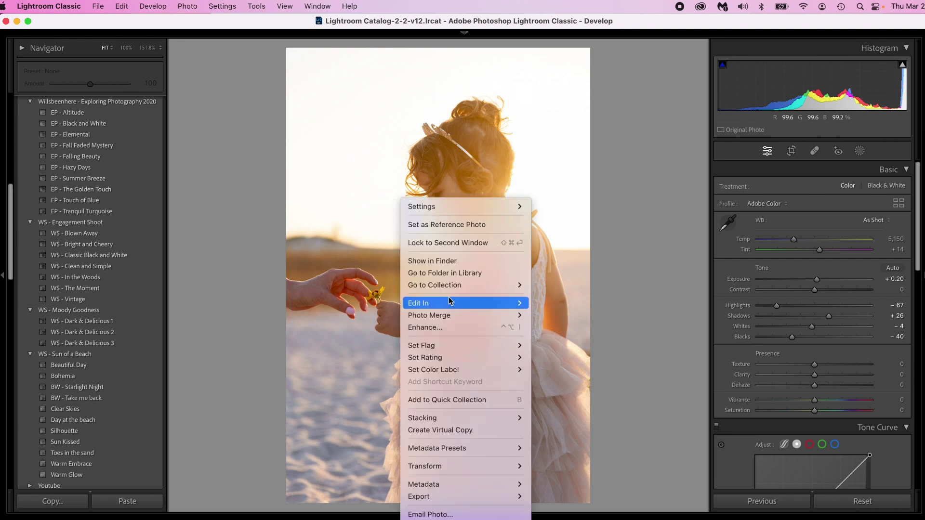
mouse_move(451, 303)
left_click(583, 303)
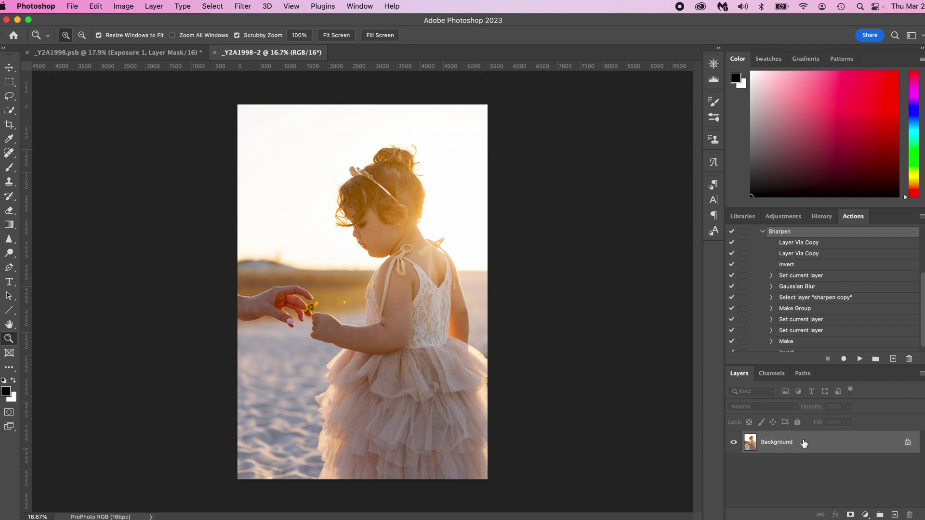
key("super+j")
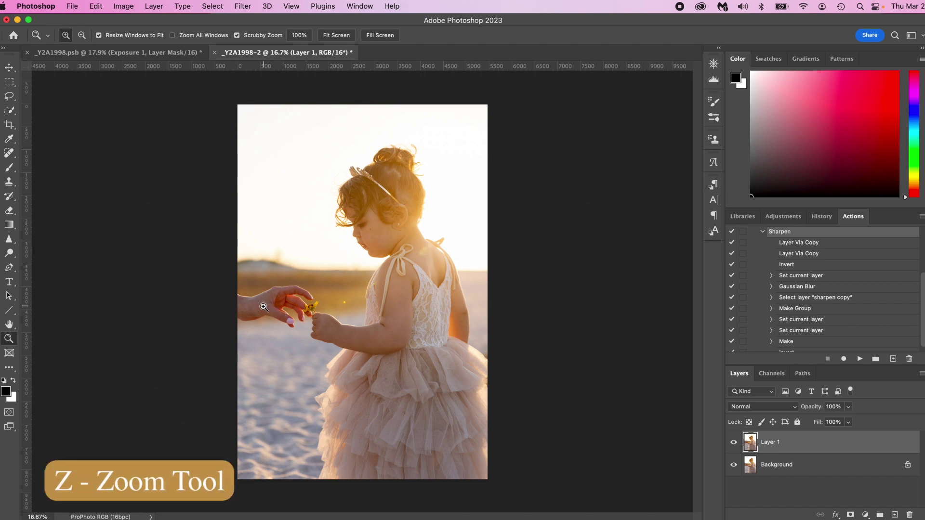
Zoom in and quick-select the adult's hand from wrist to fingertip.
left_click_drag(256, 304, 324, 303)
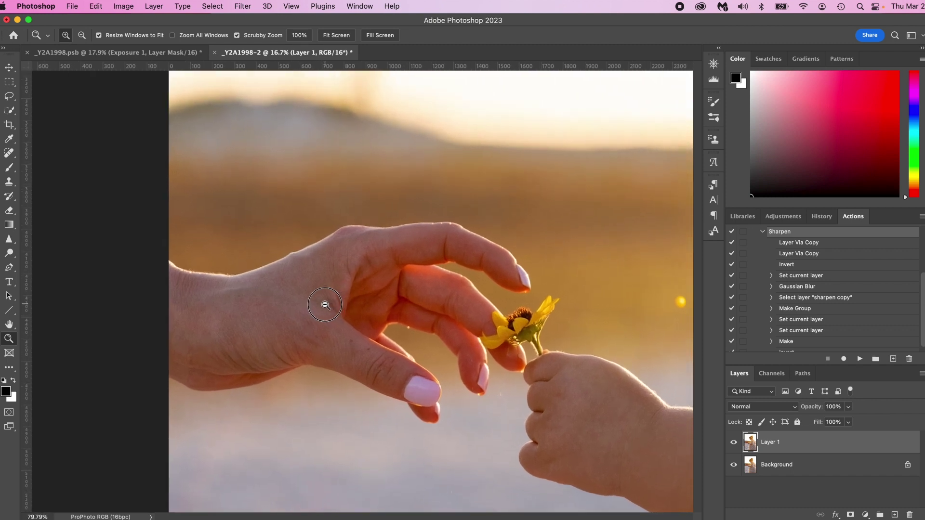
key("w")
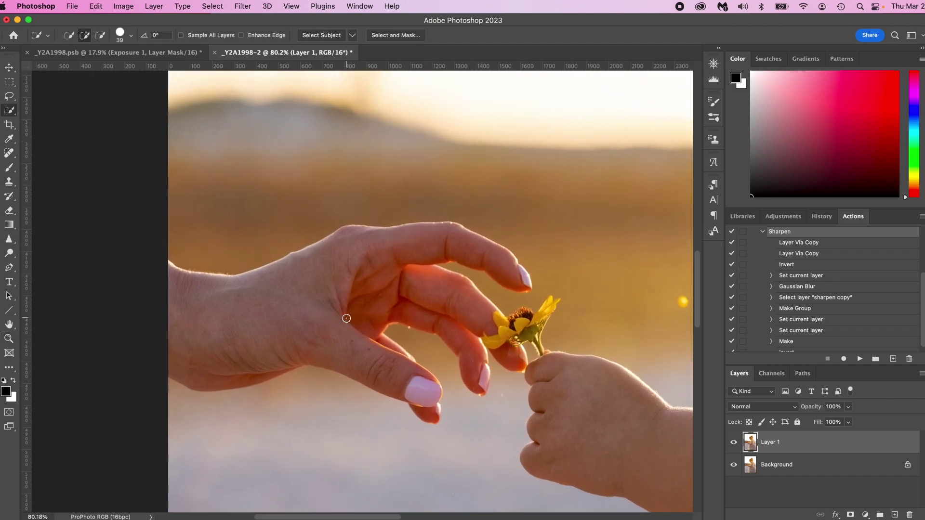
mouse_move(201, 302)
left_mouse_down()
mouse_move(409, 362)
mouse_move(428, 399)
mouse_move(452, 356)
mouse_move(484, 369)
mouse_move(479, 377)
mouse_move(514, 362)
mouse_move(488, 356)
mouse_move(525, 350)
left_mouse_up()
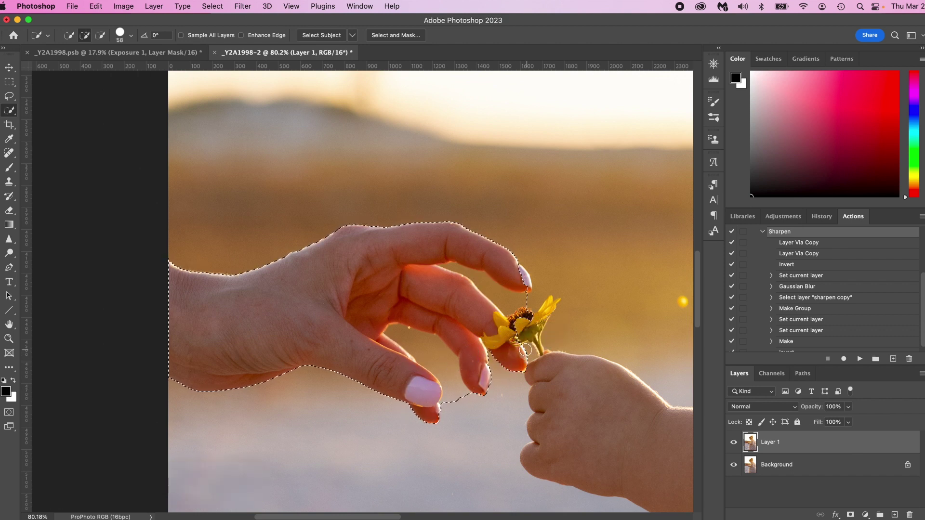
left_click(522, 276)
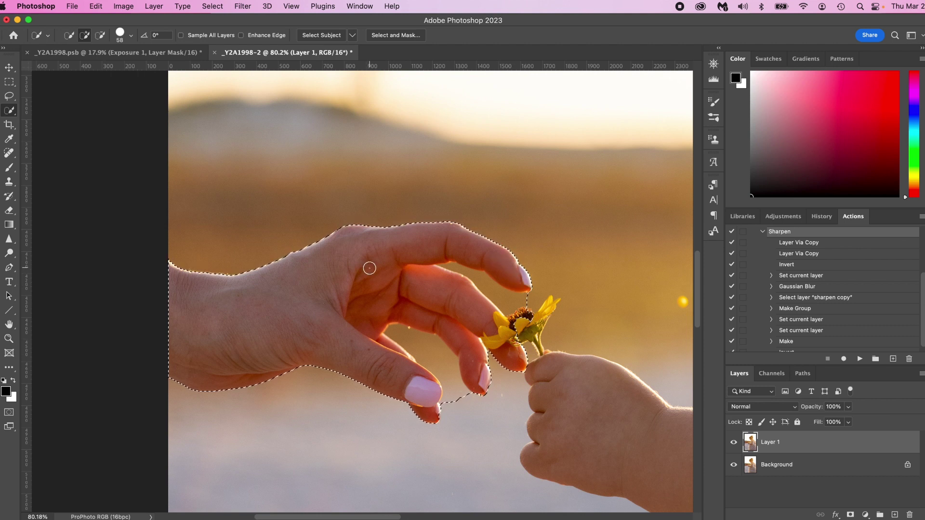
Lasso-subtract the background near the fingernail, between the fingers and beside the flower.
key("l")
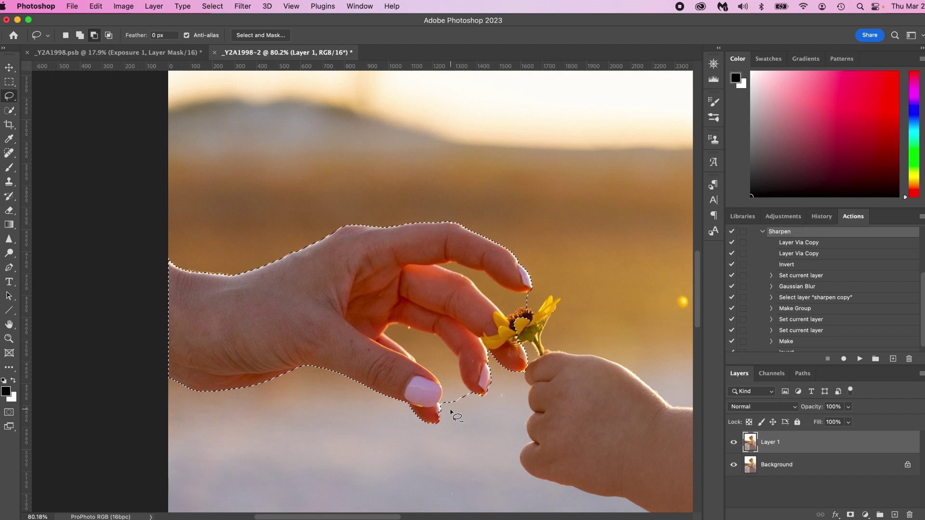
key("alt")
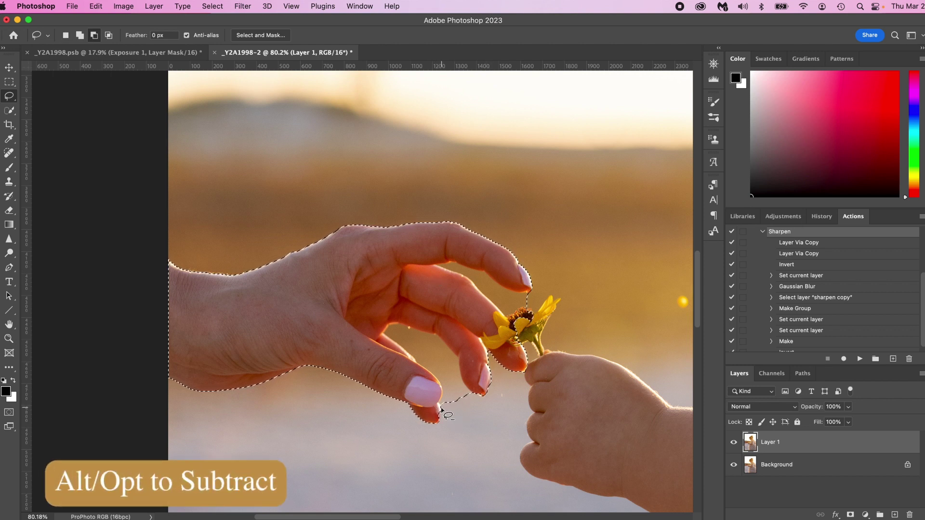
mouse_move(441, 410)
left_mouse_down()
mouse_move(444, 400)
mouse_move(412, 396)
left_mouse_up()
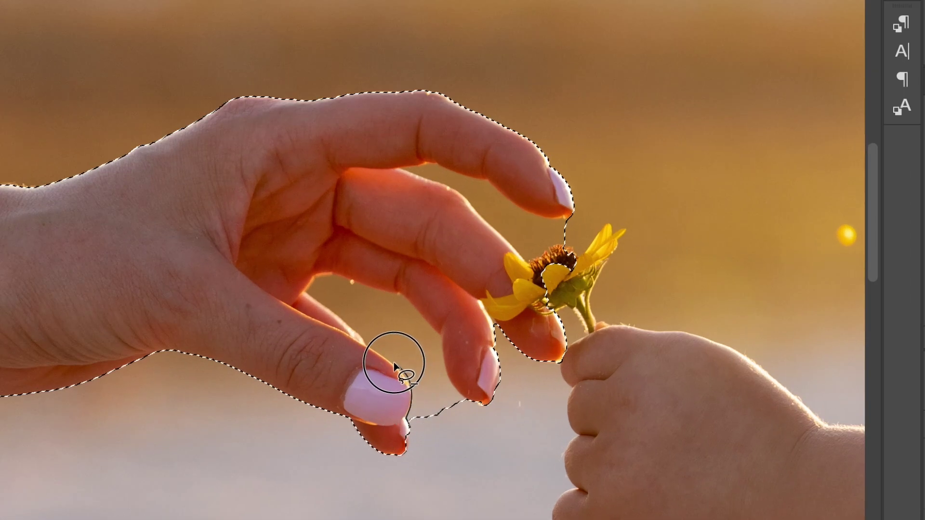
mouse_move(394, 364)
left_mouse_down()
mouse_move(309, 287)
mouse_move(321, 279)
mouse_move(387, 296)
mouse_move(440, 339)
mouse_move(449, 380)
mouse_move(466, 400)
mouse_move(460, 461)
mouse_move(446, 466)
left_mouse_up()
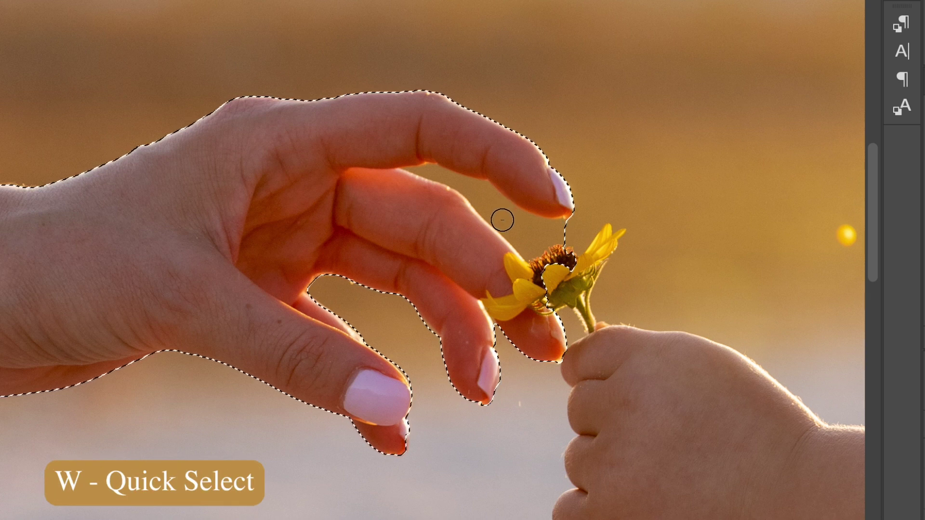
left_click(529, 245, "alt")
left_click(560, 233, "alt")
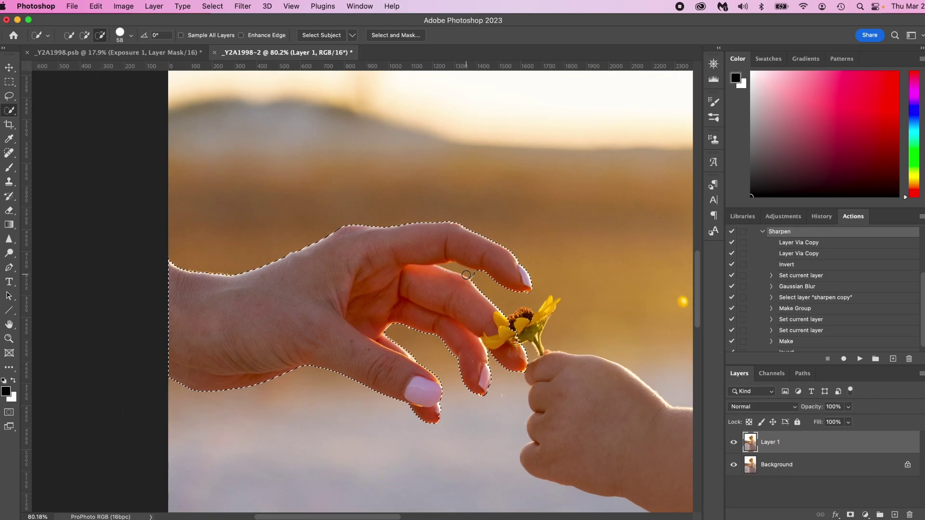
key("super+0")
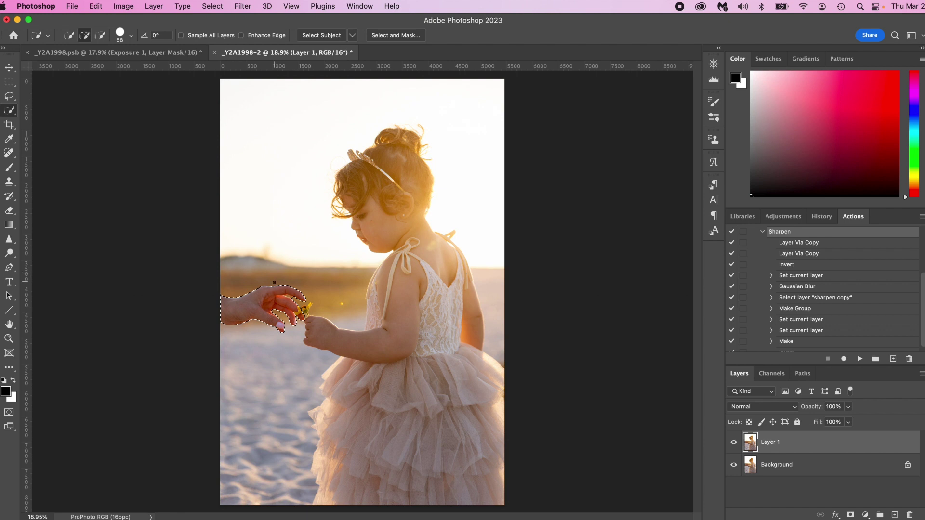
Refine the hand selection in the finger notch with a smaller quick-selection brush.
key("z")
mouse_move(282, 296)
left_mouse_down()
mouse_move(367, 303)
mouse_move(349, 300)
left_mouse_up()
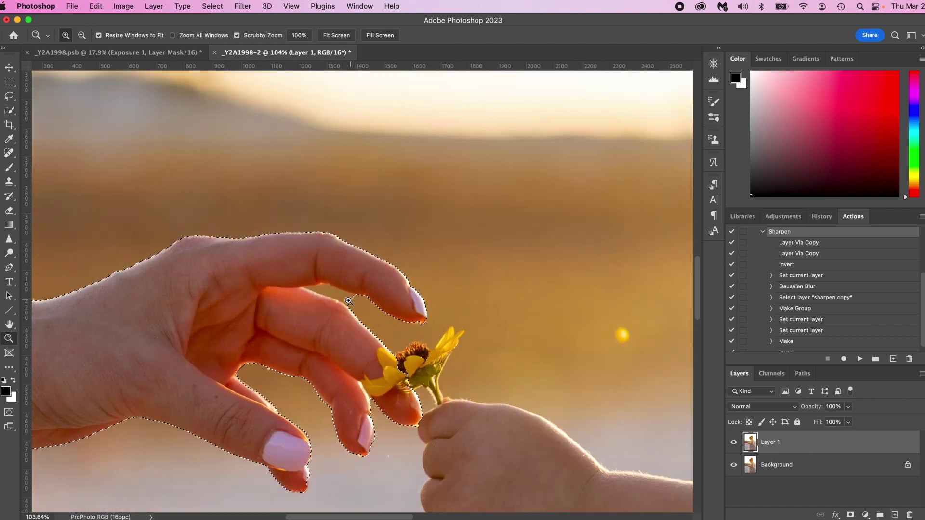
key("l")
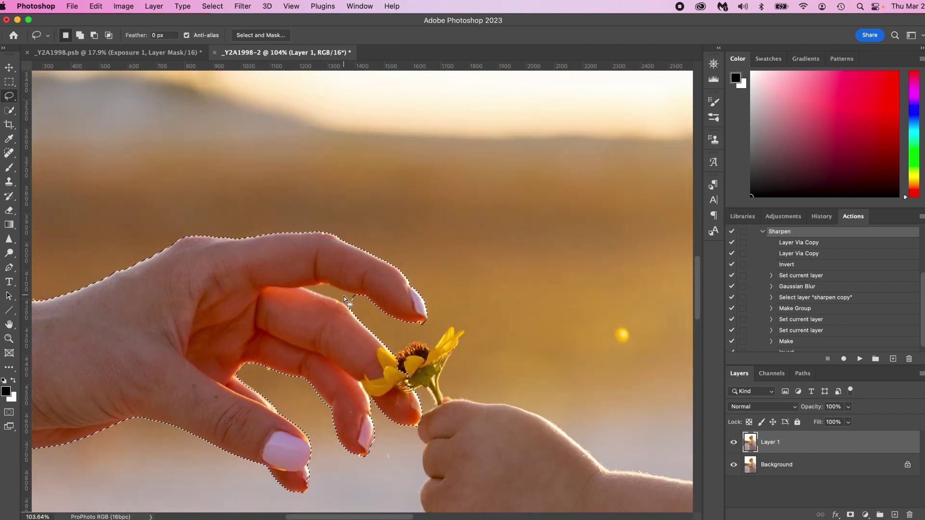
key("w")
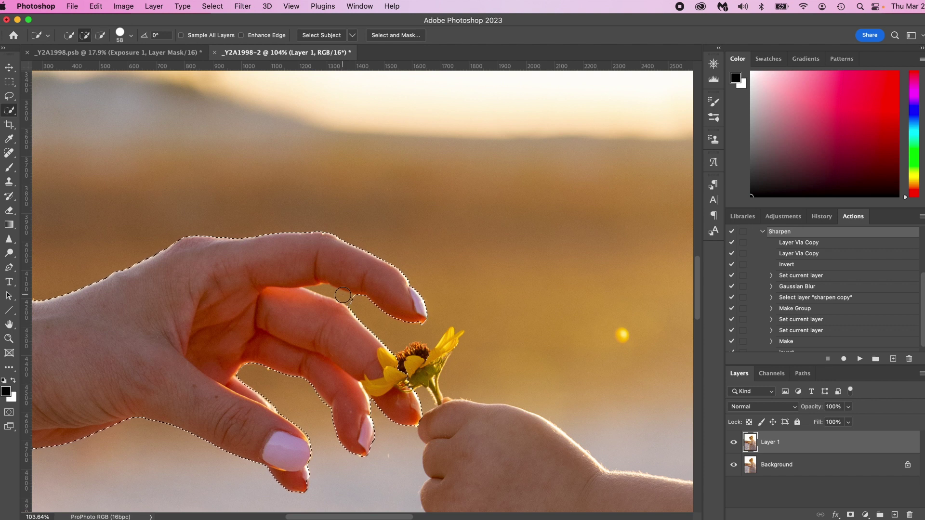
mouse_move(337, 291)
left_mouse_down()
mouse_move(320, 283)
mouse_move(361, 284)
left_mouse_up()
left_click(359, 287, "ctrl+alt")
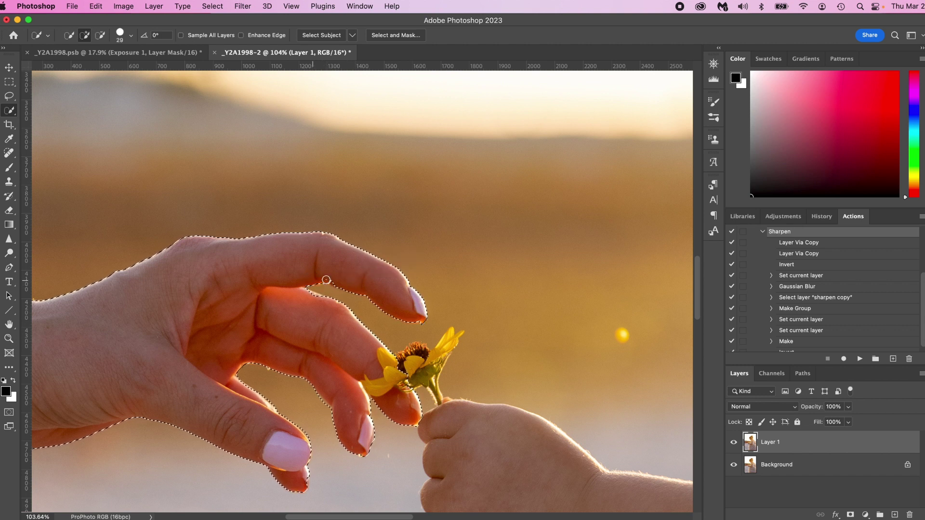
left_click(333, 284)
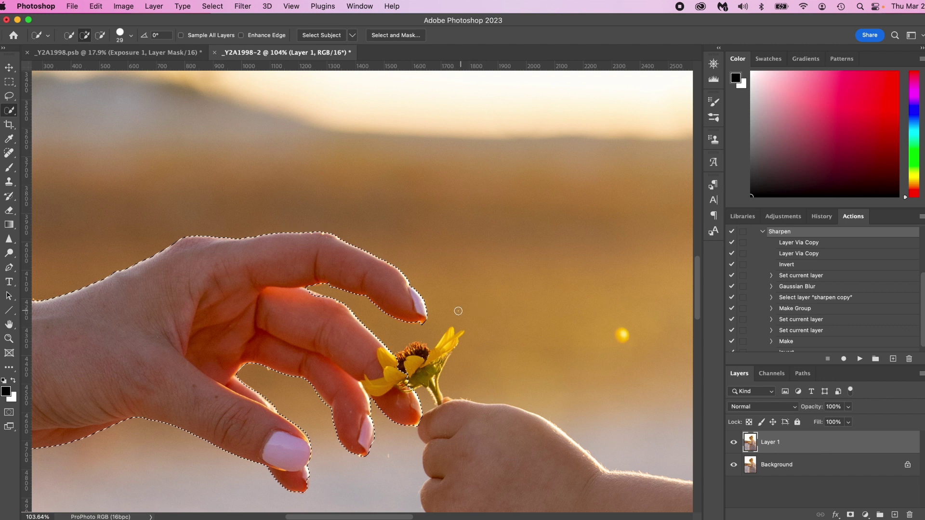
key("l")
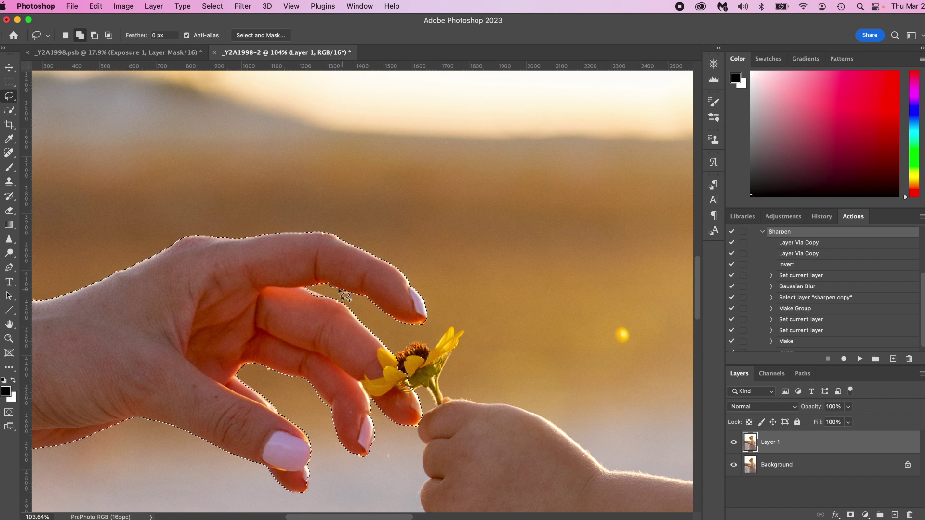
key("shift")
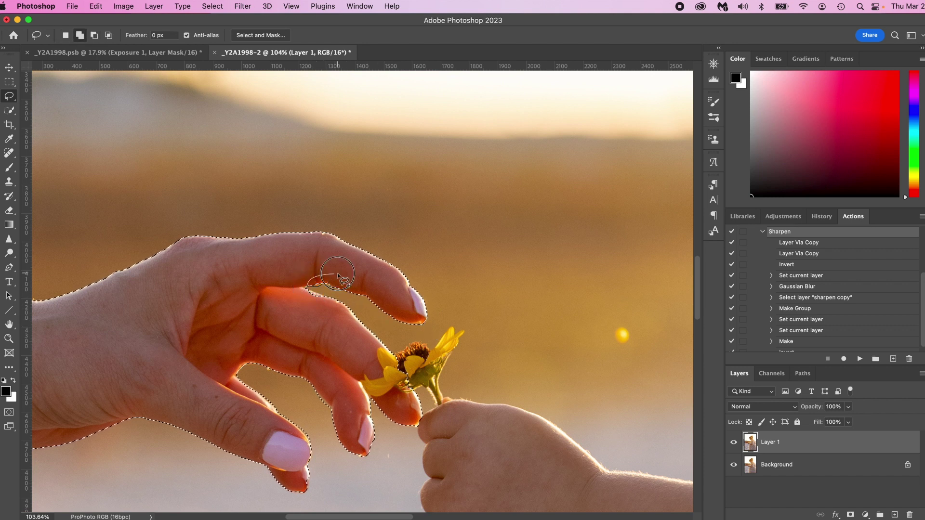
left_click(312, 292)
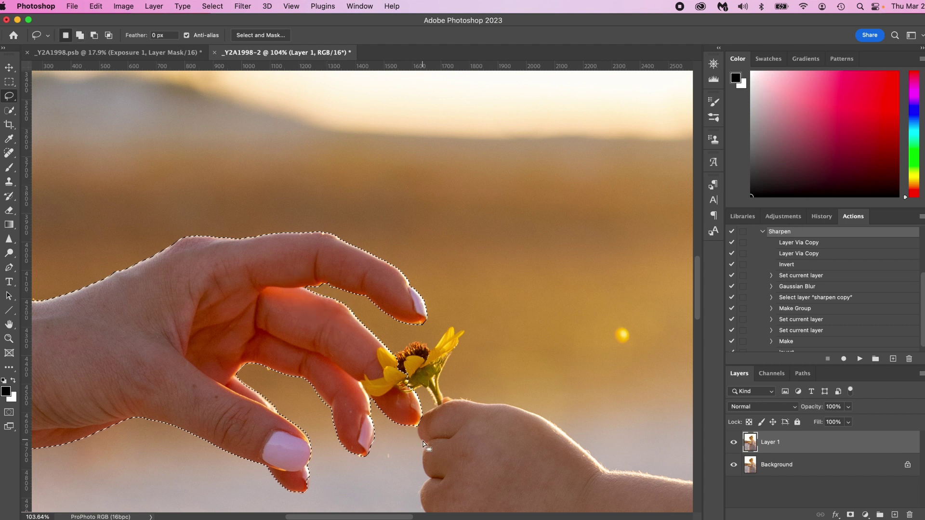
Trim the hand selection along the yellow flower petals, then fit the photo on screen.
key("z")
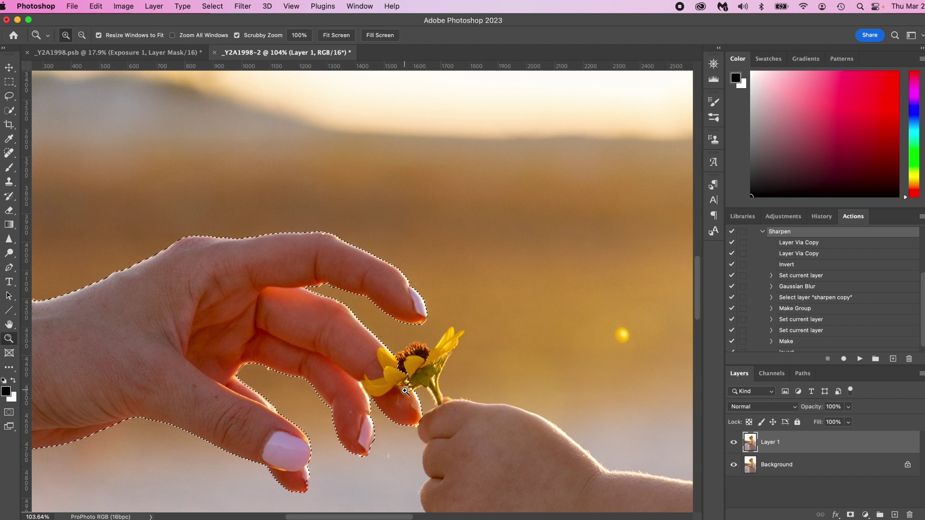
left_click_drag(405, 391, 428, 385)
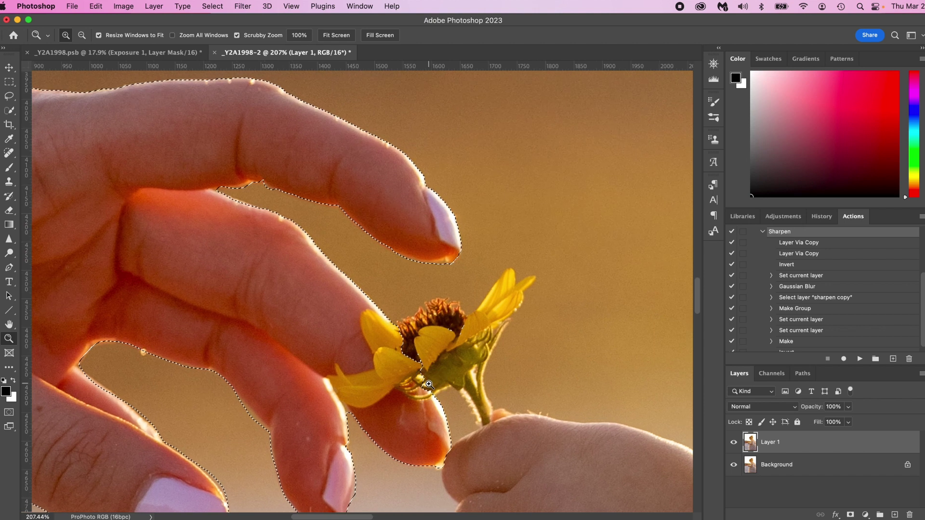
key("l")
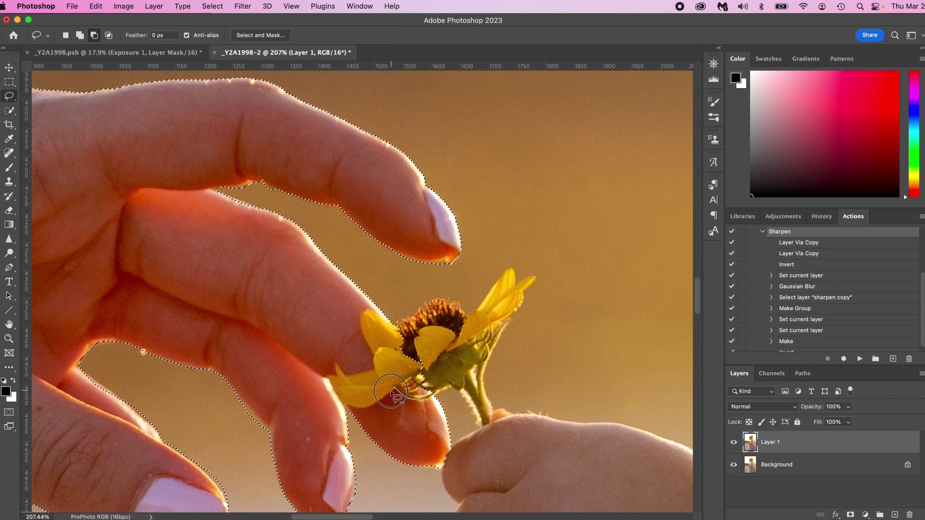
left_click_drag(390, 391, 378, 400)
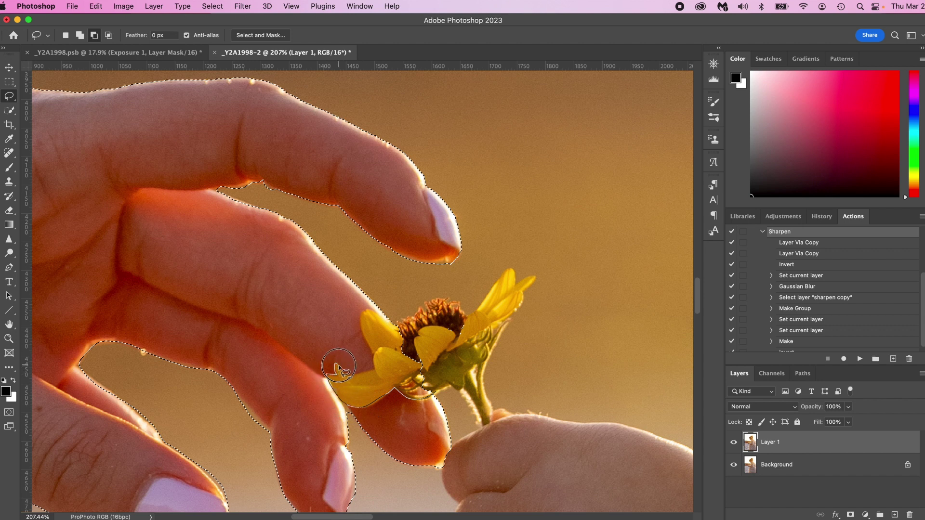
left_click_drag(375, 369, 375, 354)
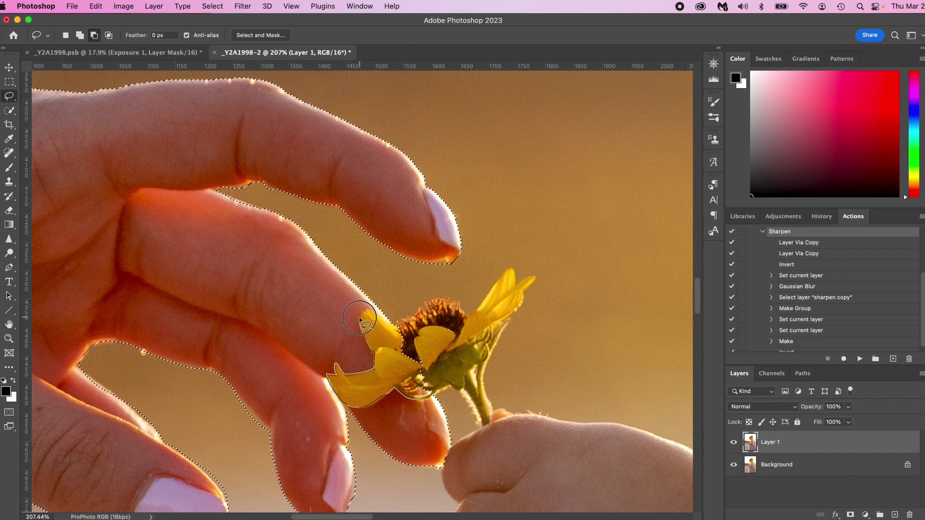
mouse_move(390, 325)
left_mouse_down()
mouse_move(416, 335)
mouse_move(441, 323)
mouse_move(465, 329)
mouse_move(453, 376)
left_mouse_up()
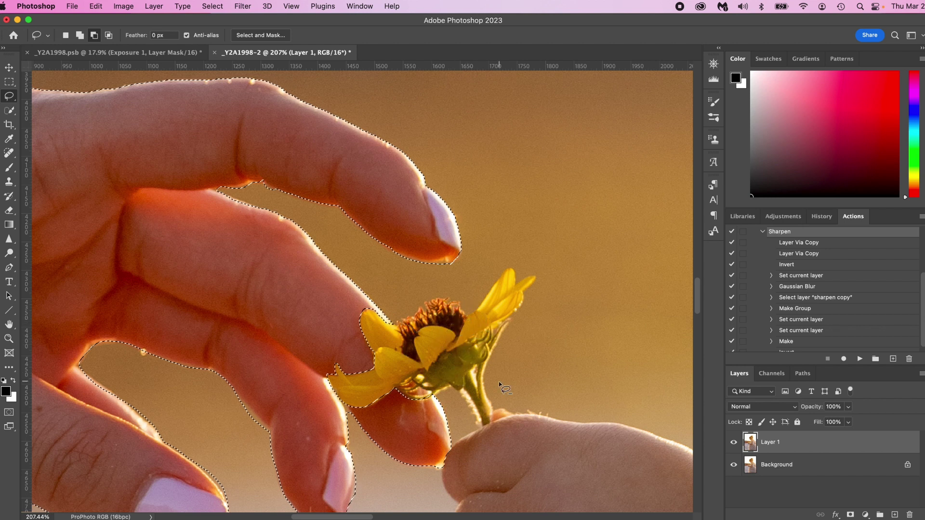
key("alt")
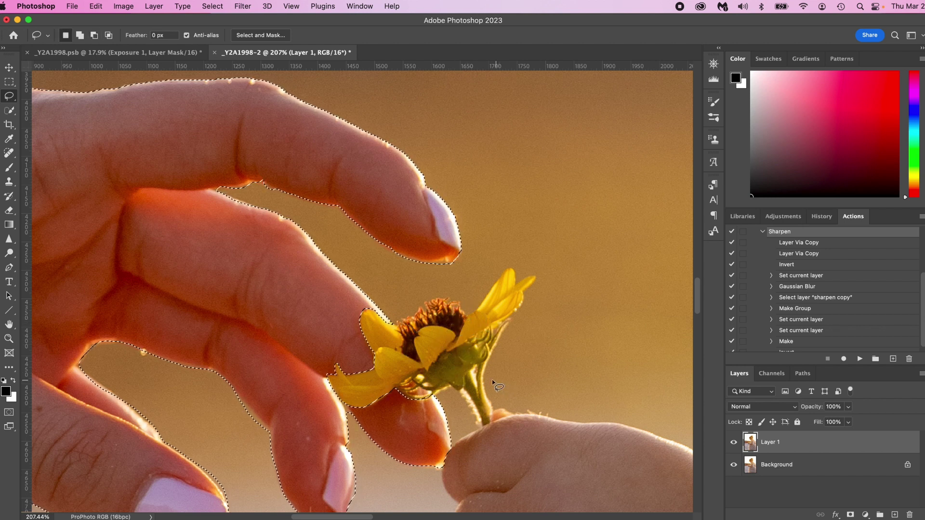
left_click_drag(351, 357, 467, 363)
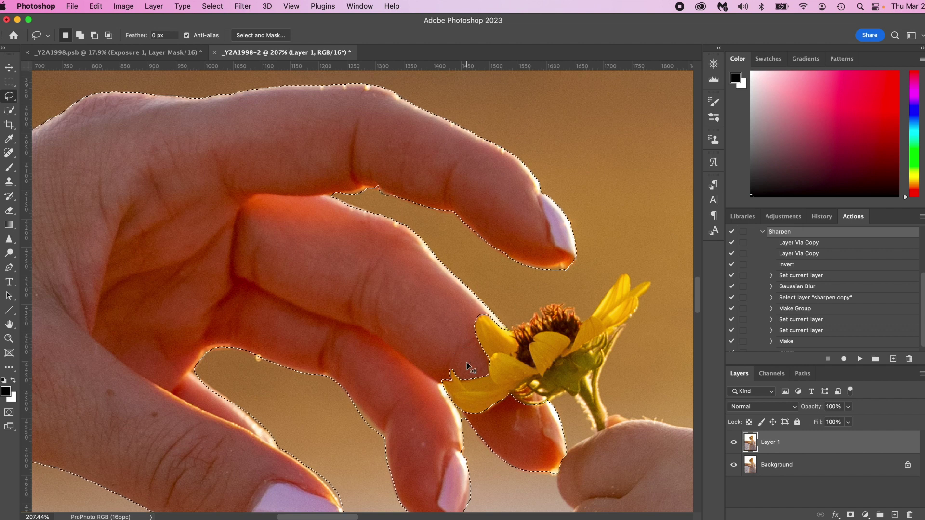
key("super+0")
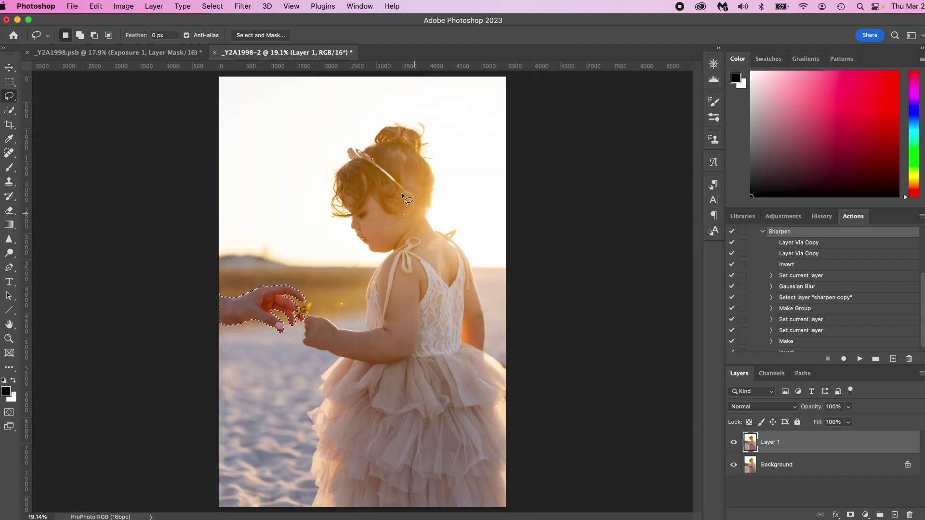
Content-Aware Fill the hand onto a new layer, excluding the girl's head from sampling.
left_click(154, 5)
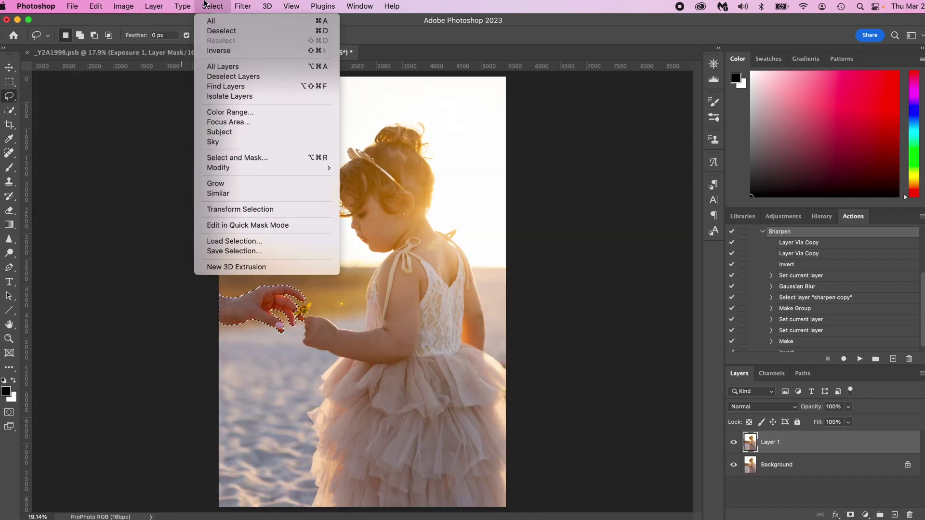
mouse_move(101, 4)
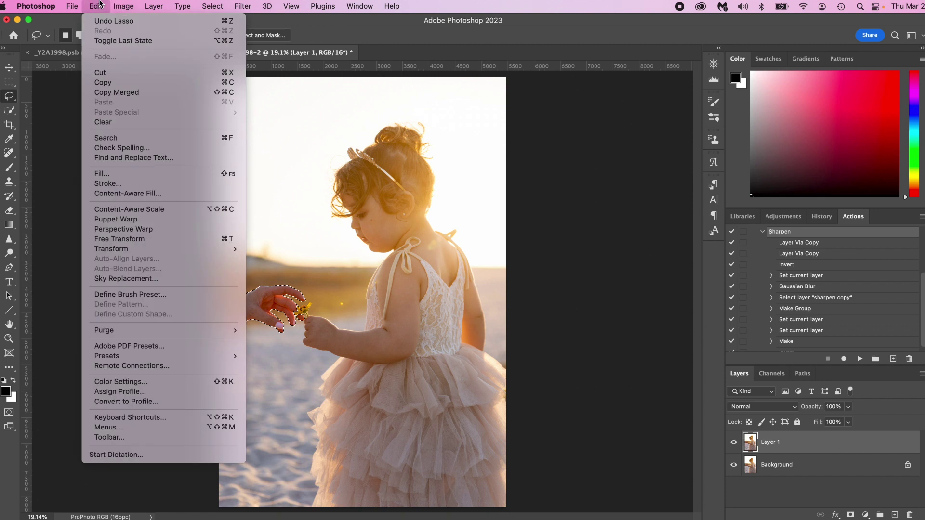
left_click(173, 195)
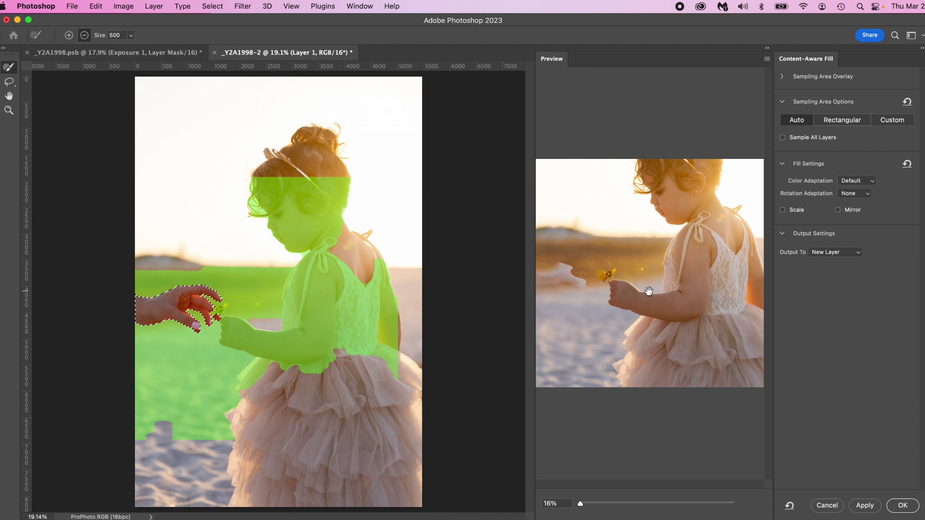
mouse_move(266, 210)
left_mouse_down()
mouse_move(281, 182)
mouse_move(357, 179)
mouse_move(276, 190)
mouse_move(290, 215)
mouse_move(186, 220)
mouse_move(332, 241)
mouse_move(311, 280)
mouse_move(295, 287)
mouse_move(267, 351)
mouse_move(223, 323)
mouse_move(217, 302)
mouse_move(250, 349)
mouse_move(280, 352)
mouse_move(300, 374)
mouse_move(308, 313)
mouse_move(334, 258)
mouse_move(328, 350)
mouse_move(332, 289)
mouse_move(412, 280)
mouse_move(379, 264)
mouse_move(389, 362)
mouse_move(343, 361)
mouse_move(370, 349)
mouse_move(359, 341)
mouse_move(346, 198)
left_mouse_up()
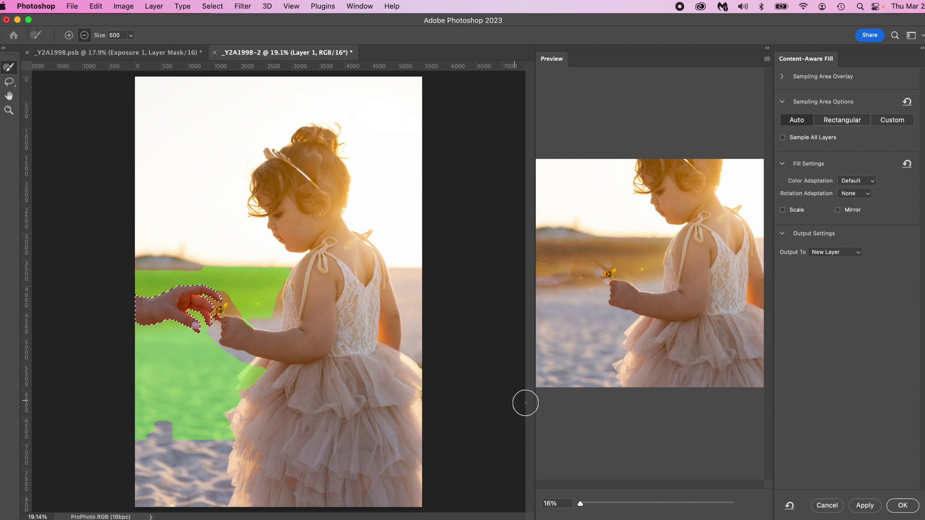
left_click(902, 505)
Deselect and clone-stamp out the lower pink arm outline near the flower.
key("z")
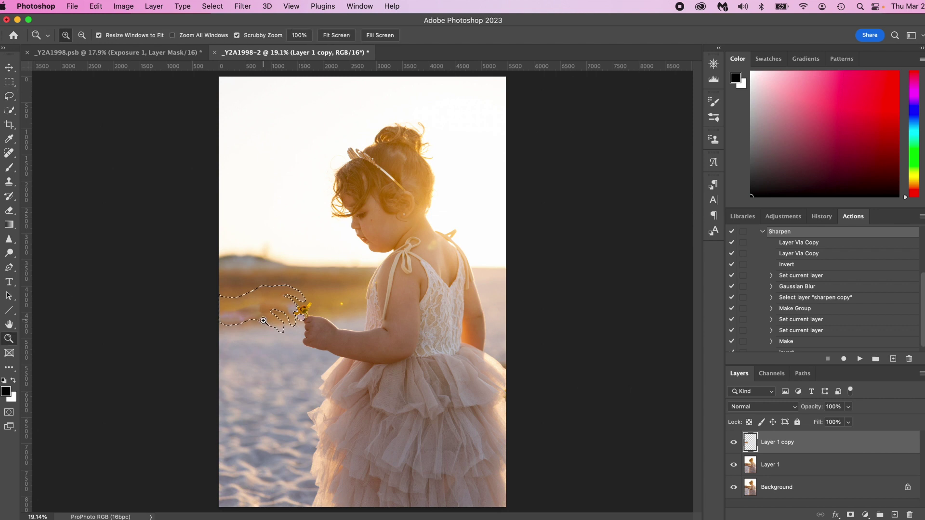
left_click_drag(258, 312, 300, 315)
key("cmd+d")
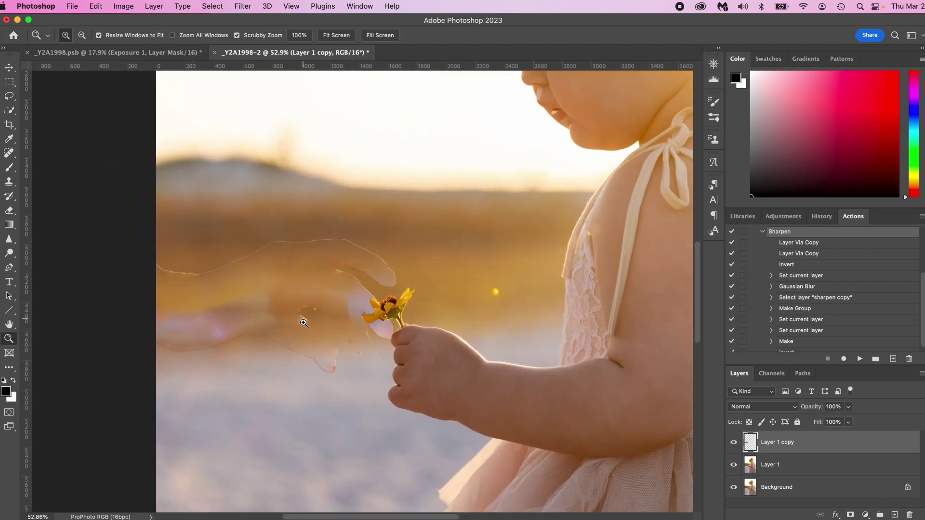
key("s")
left_click_drag(487, 282, 508, 288)
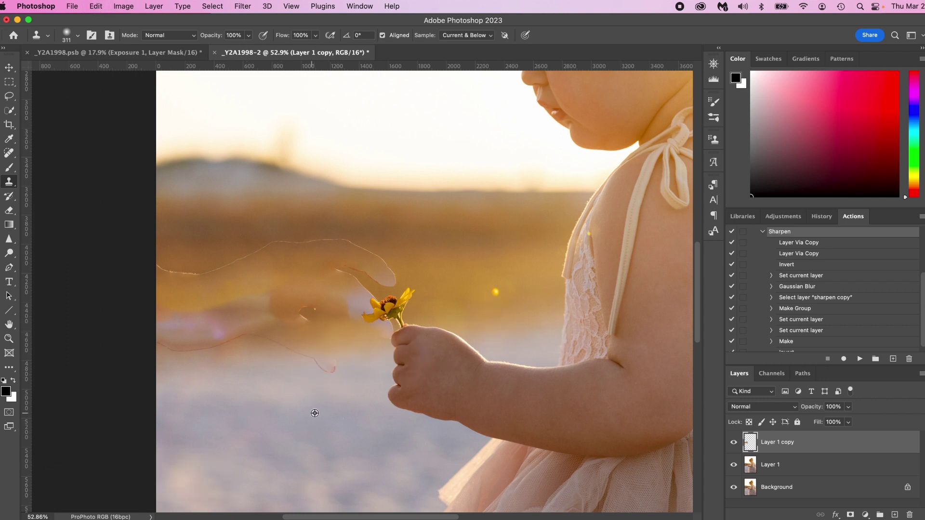
left_click(334, 416, "alt")
left_click_drag(340, 378, 162, 366)
Clone over the ghosted hand outline by the flower and the pale pink ghost below it.
key("j")
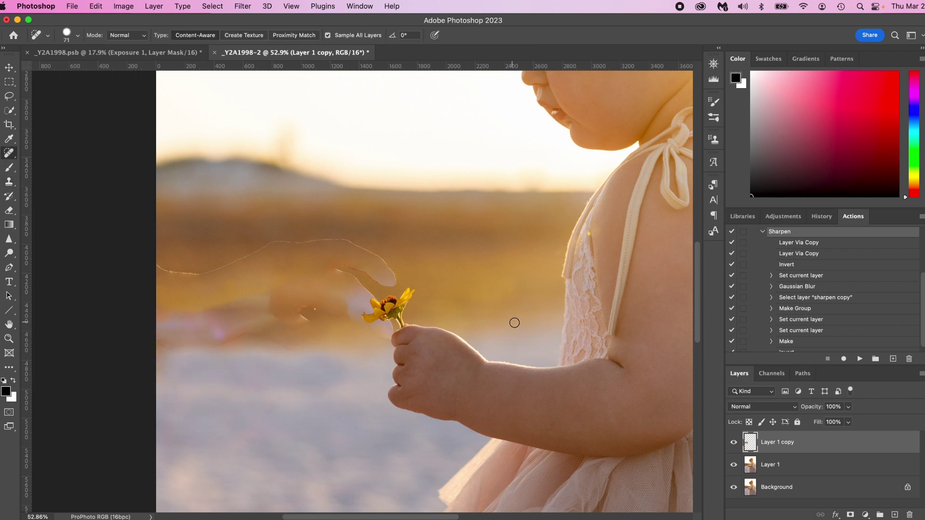
key("s")
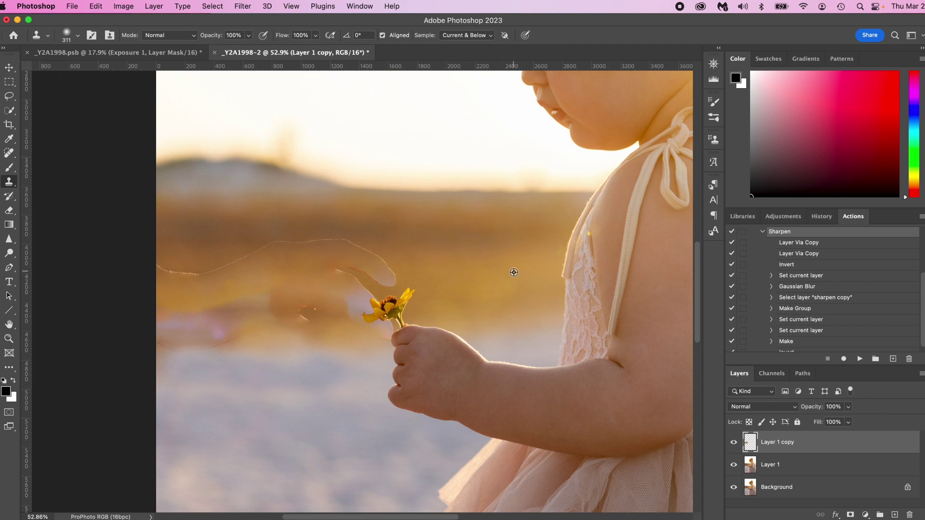
left_click(392, 265, "alt")
mouse_move(338, 261)
left_mouse_down()
mouse_move(306, 252)
mouse_move(371, 265)
mouse_move(386, 277)
mouse_move(372, 248)
mouse_move(257, 248)
mouse_move(303, 237)
left_mouse_up()
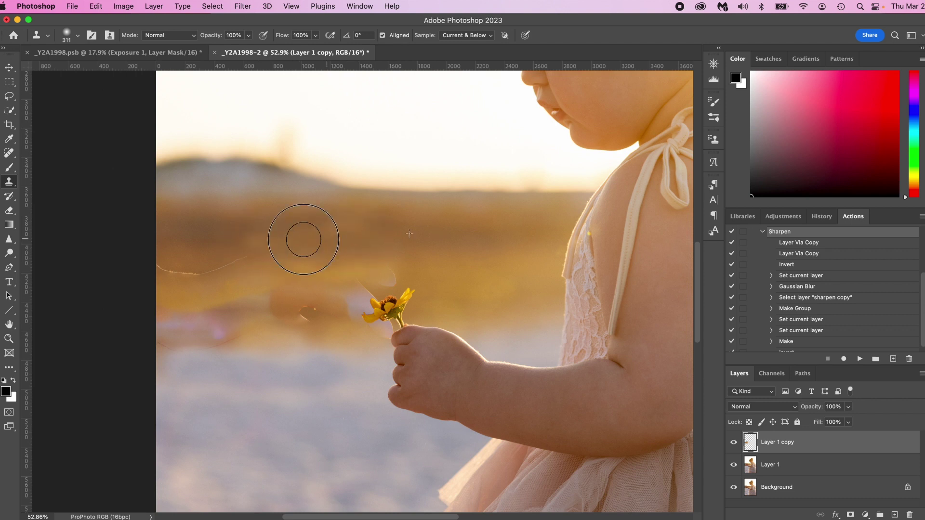
mouse_move(411, 263)
left_mouse_down()
mouse_move(350, 272)
mouse_move(379, 271)
left_mouse_up()
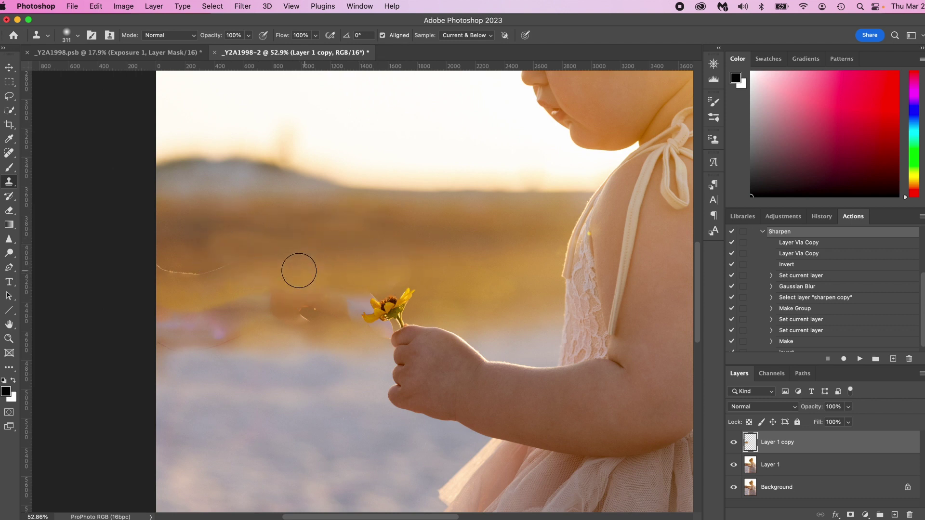
mouse_move(299, 268)
left_mouse_down()
mouse_move(257, 261)
mouse_move(165, 268)
mouse_move(156, 334)
mouse_move(211, 331)
left_mouse_up()
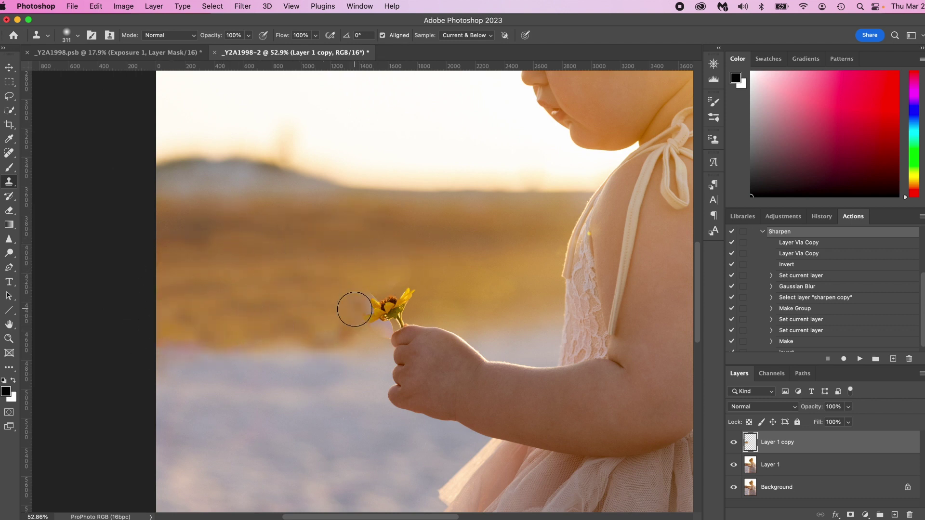
scroll(351, 308, "up", 5)
mouse_move(330, 300)
left_mouse_down()
mouse_move(351, 258)
mouse_move(254, 367)
left_mouse_up()
key("bracketleft")
key("bracketleft")
key("bracketleft")
key("bracketleft")
key("bracketleft")
key("bracketleft")
key("bracketleft")
key("bracketleft")
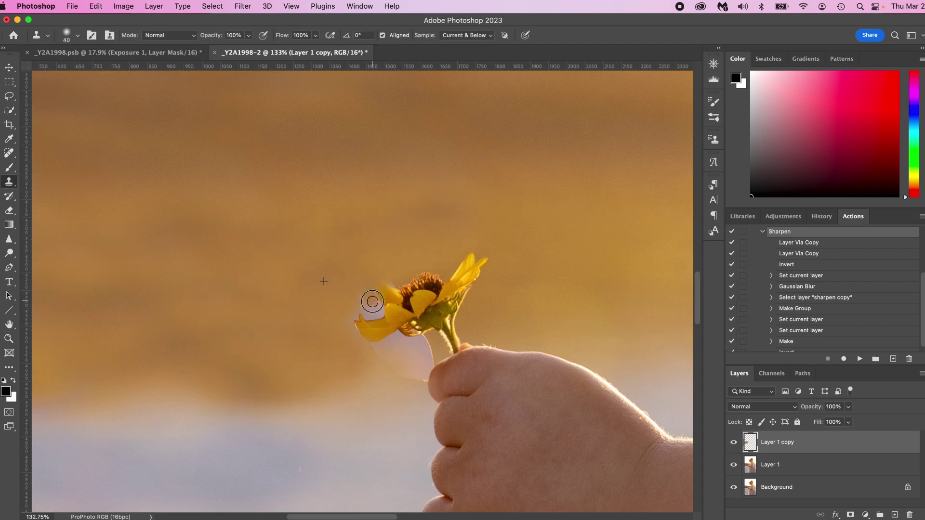
mouse_move(399, 374)
left_mouse_down()
mouse_move(371, 355)
mouse_move(423, 340)
mouse_move(420, 384)
left_mouse_up()
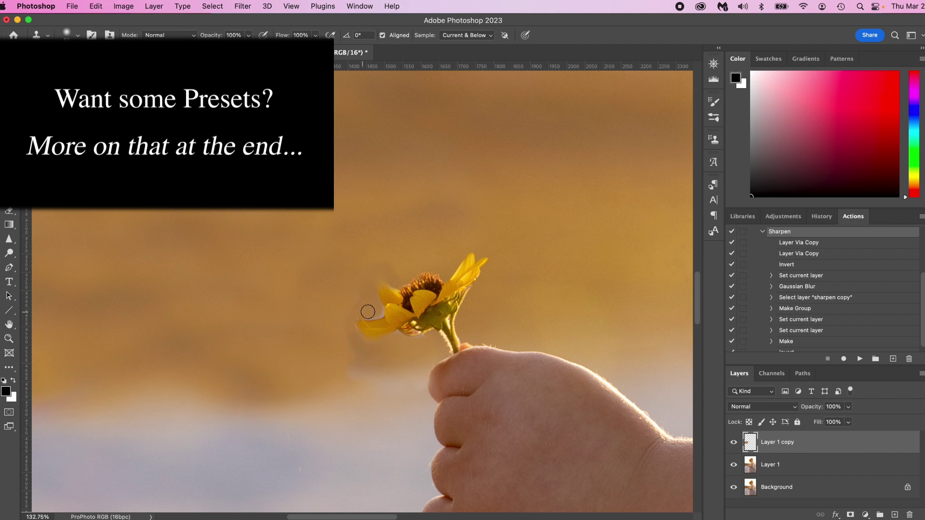
mouse_move(392, 279)
left_mouse_down()
mouse_move(291, 289)
mouse_move(379, 277)
left_mouse_up()
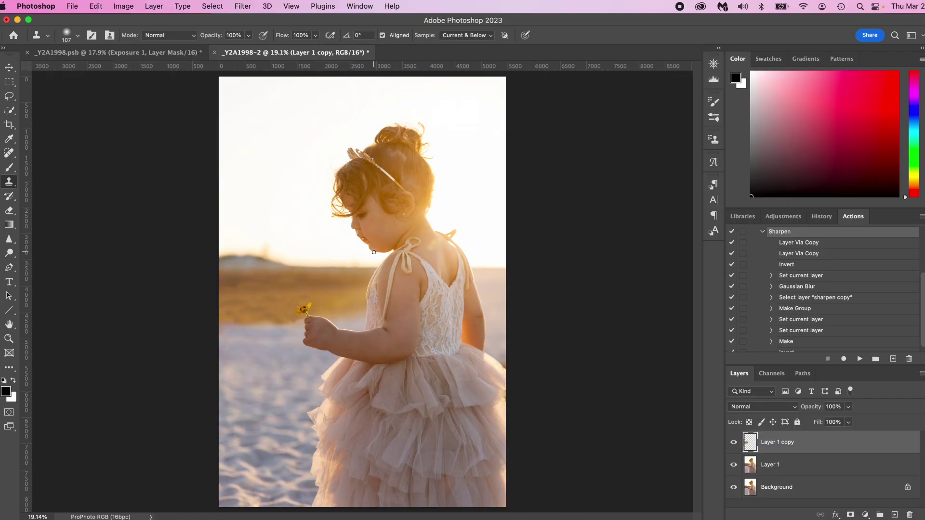
Spot-heal the bright flare spot on the girl's shoulder by the tied strap.
key("z")
mouse_move(380, 234)
left_mouse_down()
mouse_move(436, 223)
mouse_move(350, 221)
left_mouse_up()
key("j")
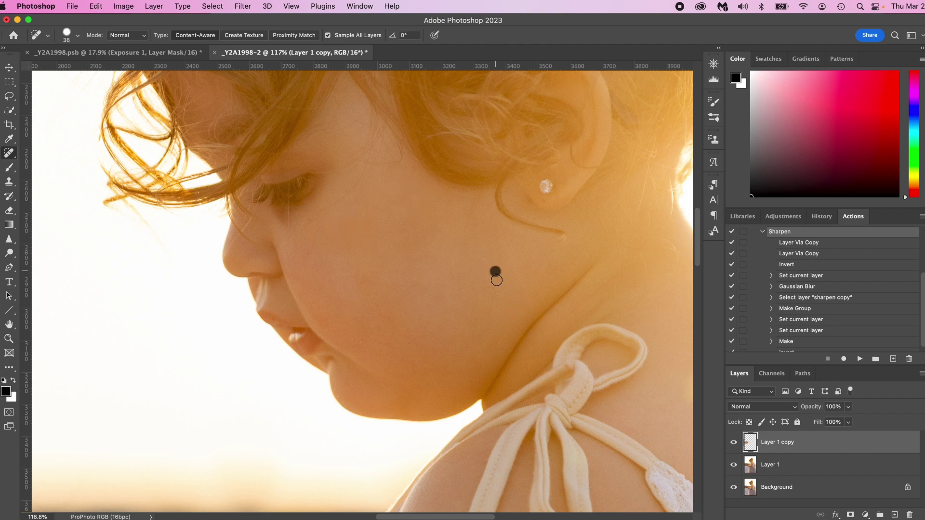
left_click_drag(496, 279, 378, 175)
mouse_move(489, 351)
left_mouse_down()
mouse_move(510, 223)
mouse_move(406, 273)
mouse_move(428, 272)
left_mouse_up()
left_click_drag(335, 318, 338, 318)
scroll(559, 328, "right", 10)
scroll(559, 328, "up", 7)
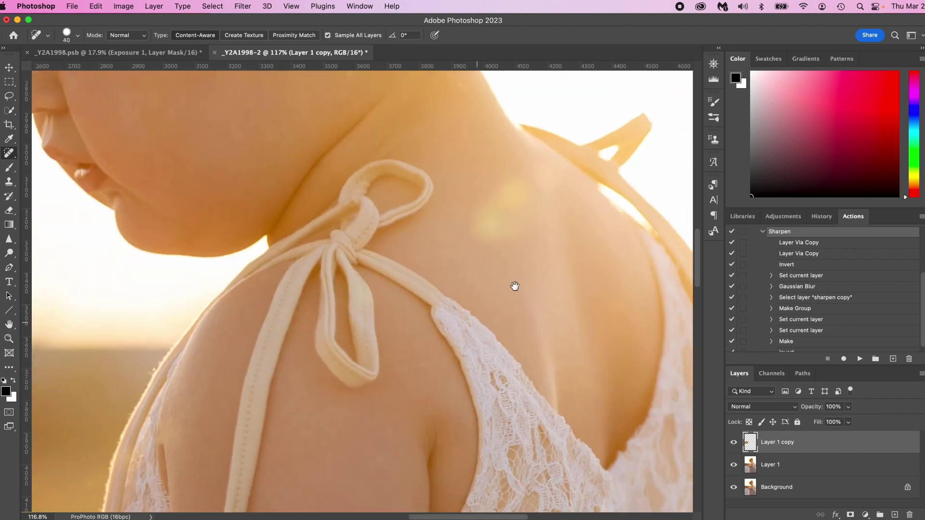
left_click_drag(412, 305, 421, 305)
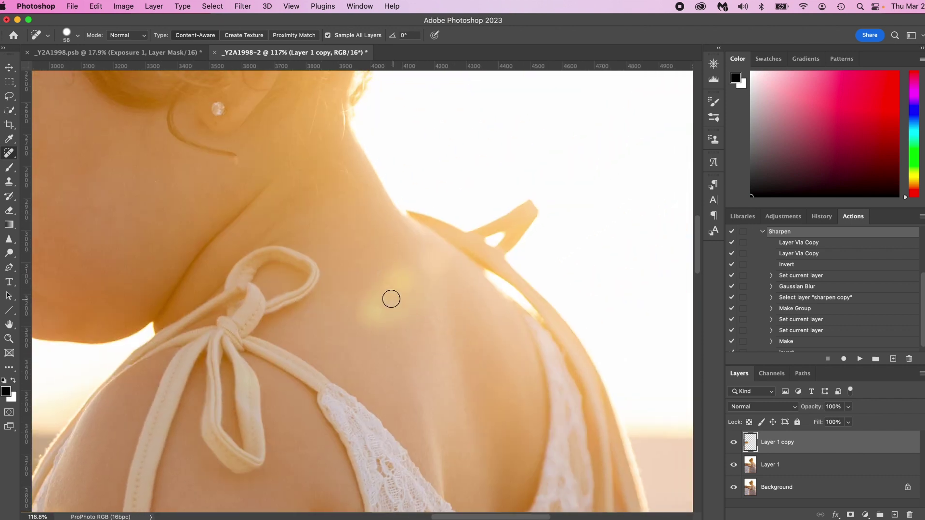
left_click(391, 299)
key("z")
key("super+0")
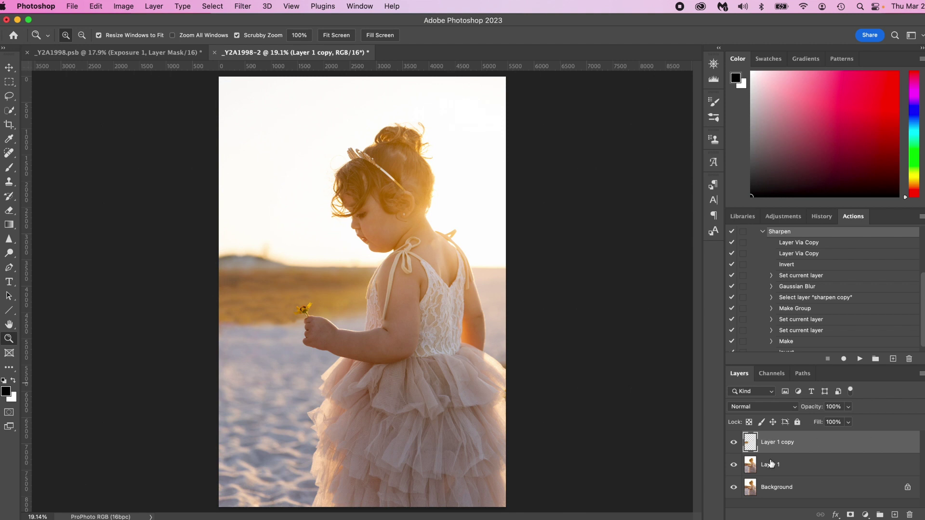
Merge Layer 1 and Layer 1 copy into a single Layer 1 copy.
left_click(786, 467, "shift")
right_click(786, 468)
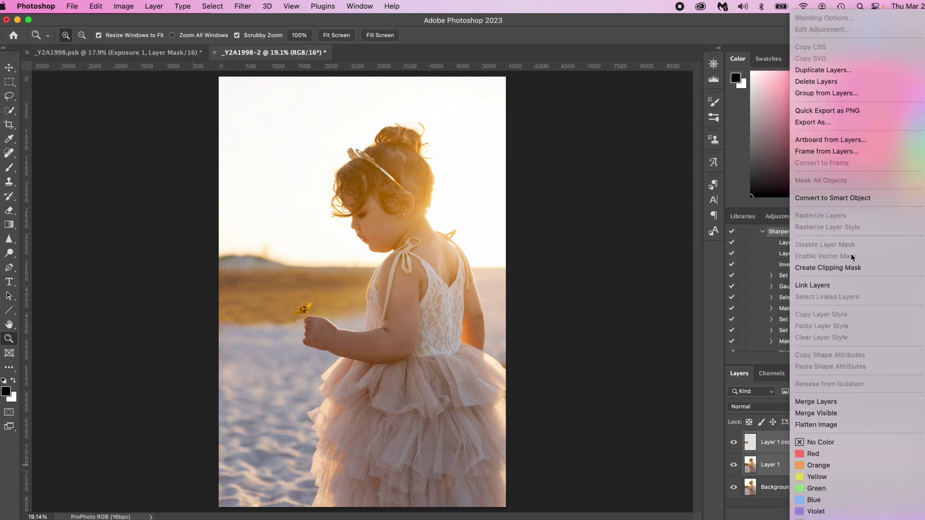
left_click(775, 457)
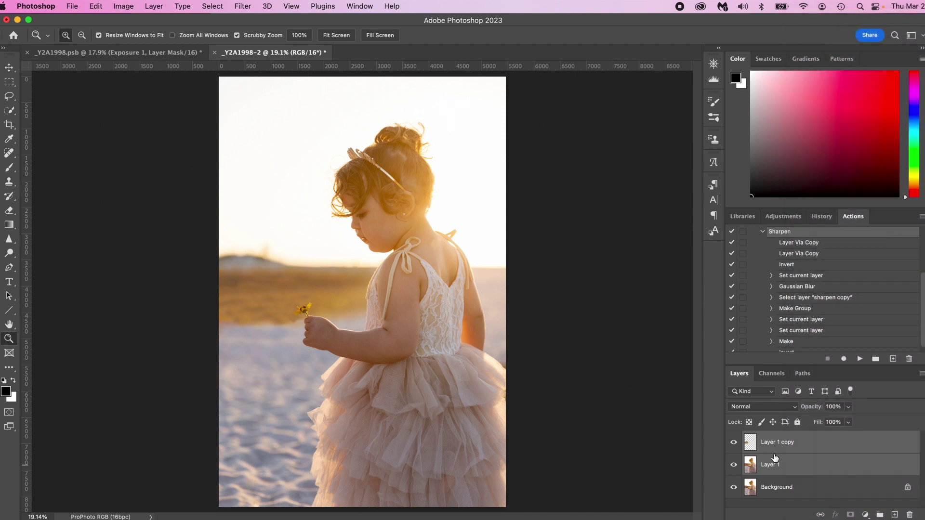
left_click(732, 443)
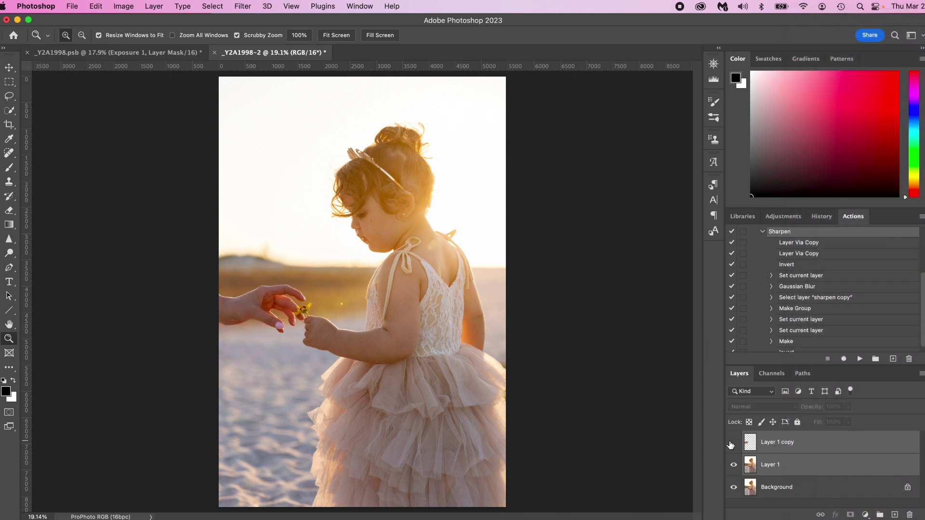
right_click(790, 448)
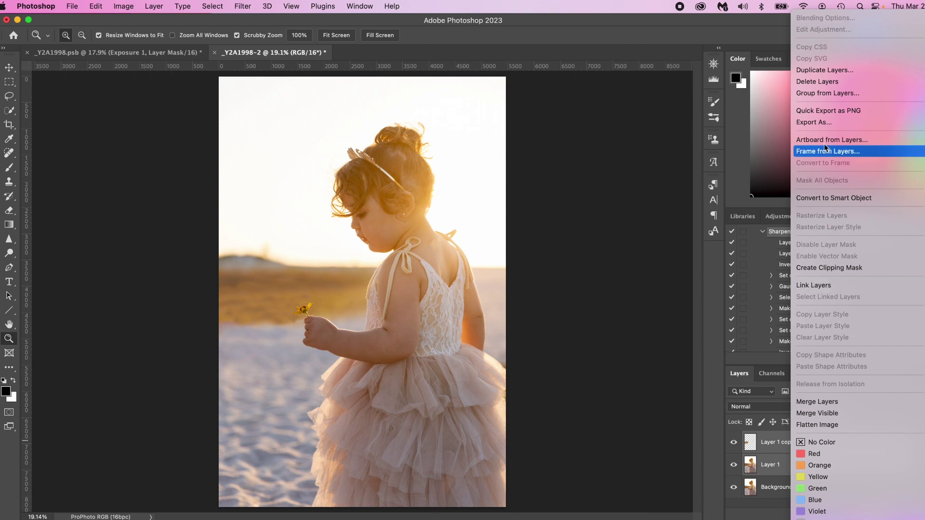
left_click(854, 402)
key("l")
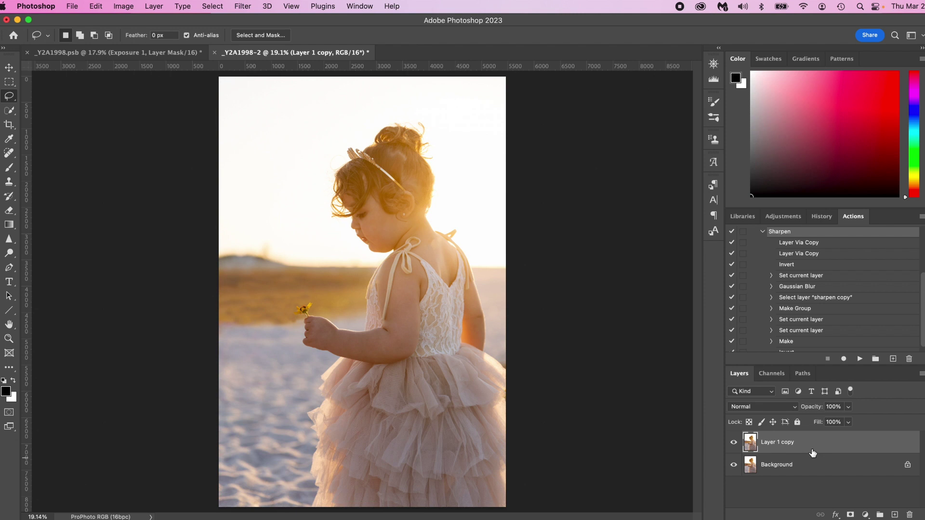
Duplicate the merged layer as Layer 1 copy 2 and pick Quick Selection for the girl.
key("super+j")
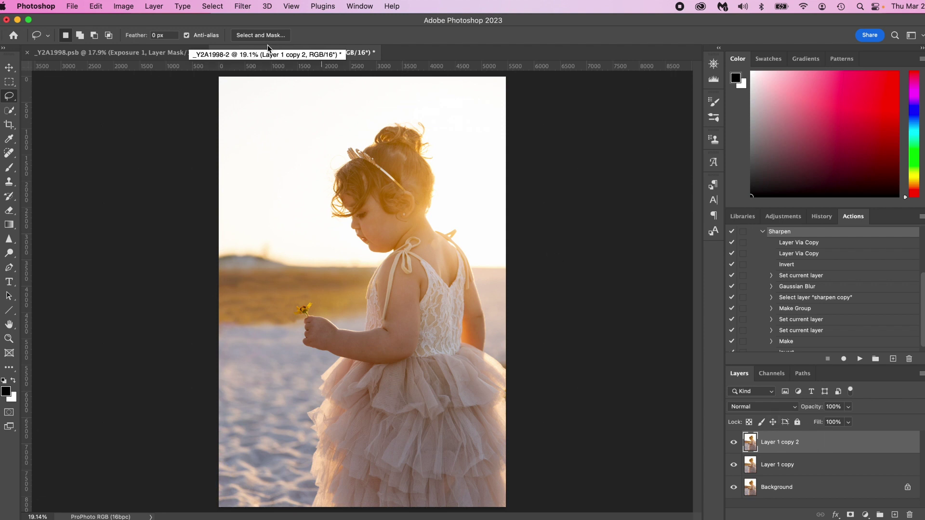
key("w")
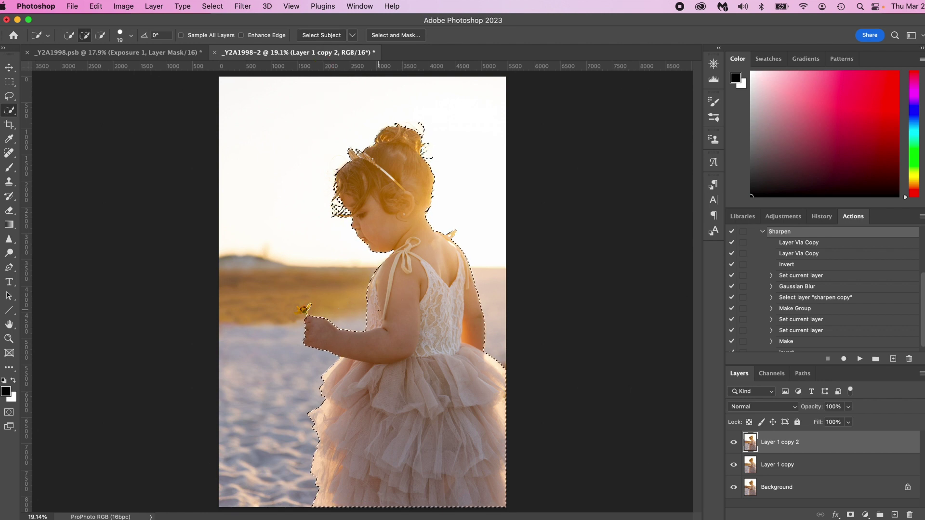
Lasso around the flower stem and petals to join them to the selection.
key("z")
mouse_move(306, 309)
left_mouse_down()
mouse_move(384, 304)
mouse_move(389, 321)
left_mouse_up()
scroll(389, 321, "down", 3)
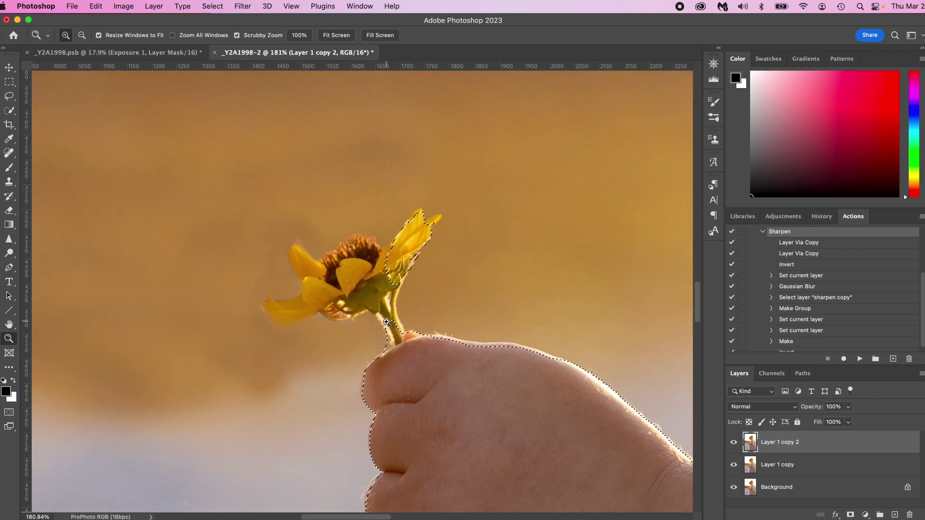
key("l")
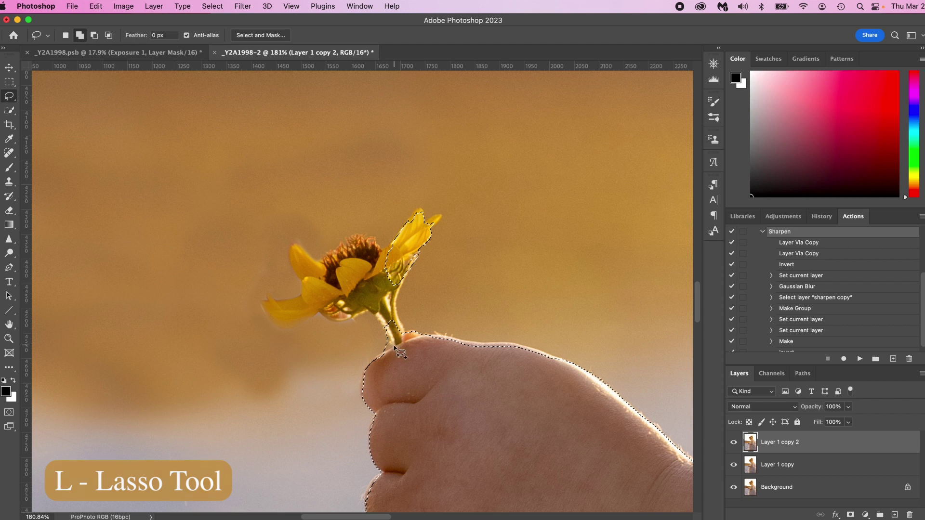
left_click_drag(389, 341, 387, 328)
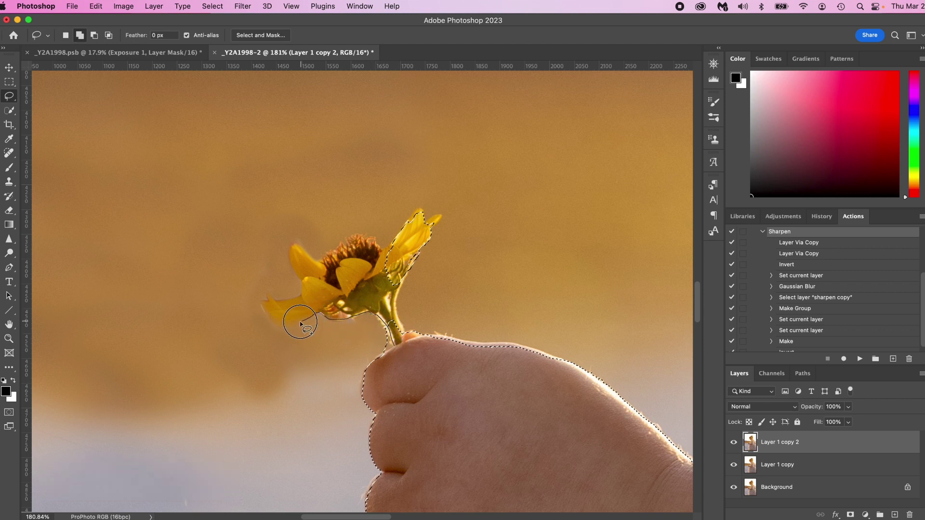
left_click_drag(279, 327, 260, 304)
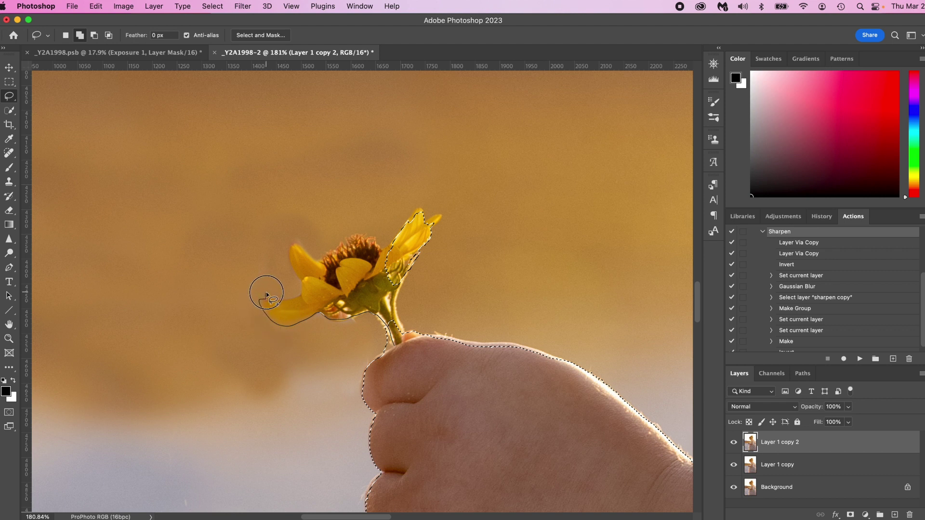
mouse_move(298, 299)
left_mouse_down()
mouse_move(289, 260)
mouse_move(294, 243)
mouse_move(324, 262)
mouse_move(350, 239)
mouse_move(398, 241)
mouse_move(405, 273)
left_mouse_up()
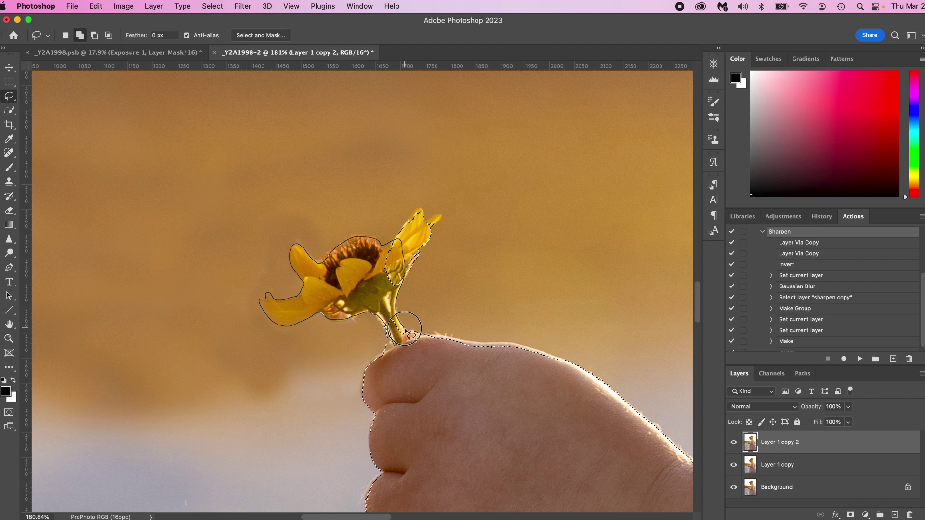
left_click_drag(409, 364, 405, 355)
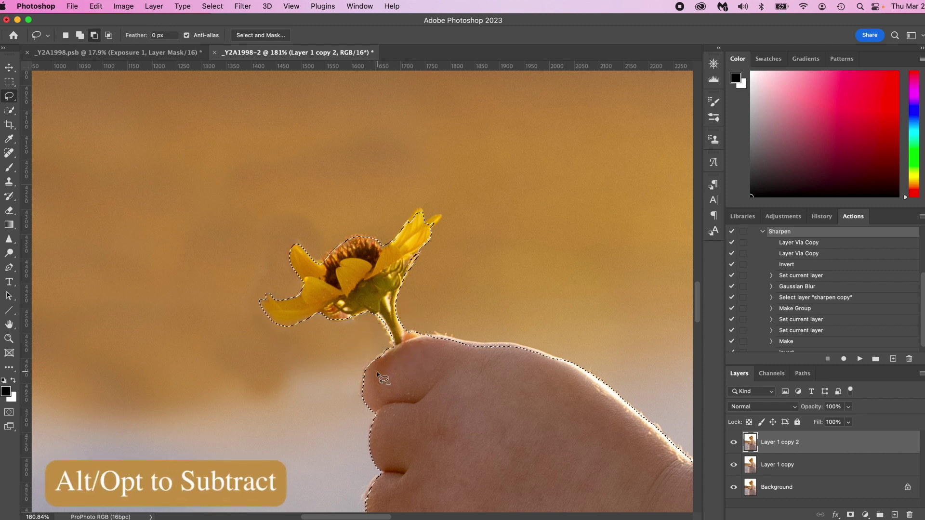
Add the fingertip edge and the petal tip to the selection.
key("shift")
mouse_move(367, 365)
left_mouse_down()
mouse_move(363, 384)
mouse_move(368, 368)
left_mouse_up()
key("shift")
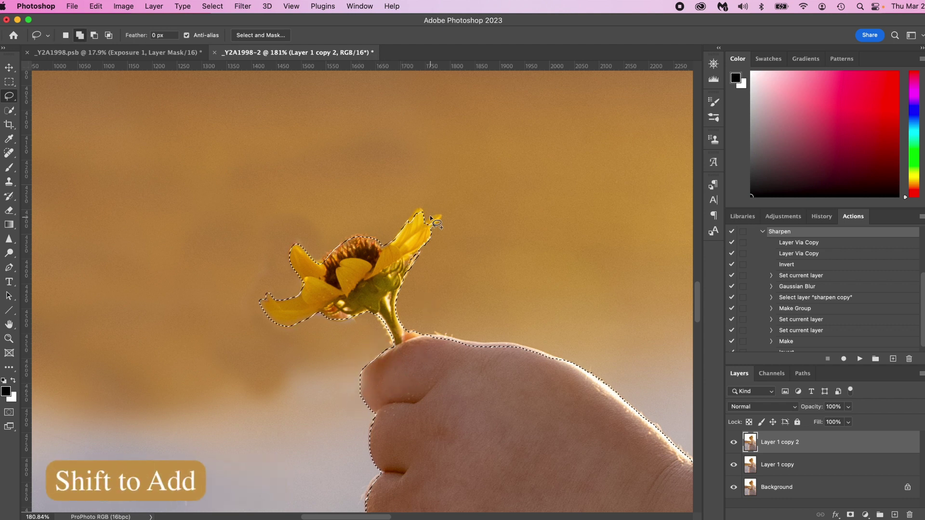
mouse_move(425, 223)
left_mouse_down()
mouse_move(435, 210)
mouse_move(437, 224)
mouse_move(423, 212)
mouse_move(407, 238)
left_mouse_up()
Refine the girl's selection along the fist, shoulder, lace and chin edges with the Lasso.
mouse_move(481, 373)
left_mouse_down()
mouse_move(285, 252)
mouse_move(291, 239)
mouse_move(342, 244)
left_mouse_up()
left_click_drag(406, 262, 441, 315)
left_click_drag(544, 443, 318, 409)
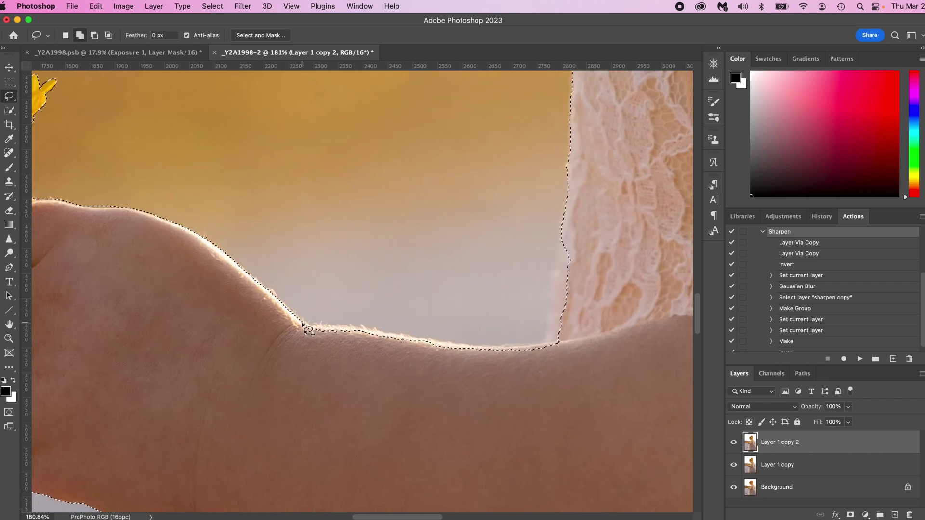
mouse_move(302, 325)
left_mouse_down()
mouse_move(508, 346)
mouse_move(544, 342)
mouse_move(550, 329)
mouse_move(568, 414)
left_mouse_up()
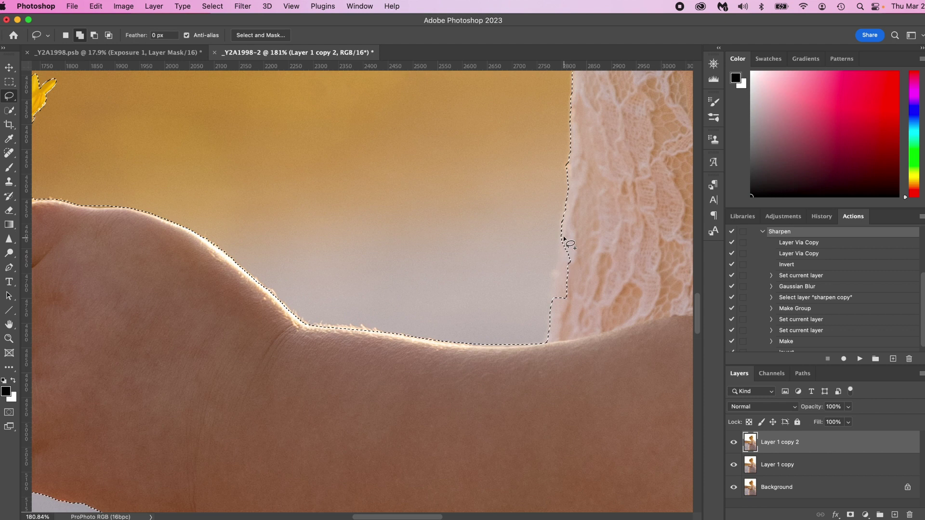
mouse_move(564, 212)
left_mouse_down()
mouse_move(551, 294)
mouse_move(592, 268)
mouse_move(595, 228)
mouse_move(496, 491)
mouse_move(516, 268)
mouse_move(413, 345)
mouse_move(404, 201)
left_mouse_up()
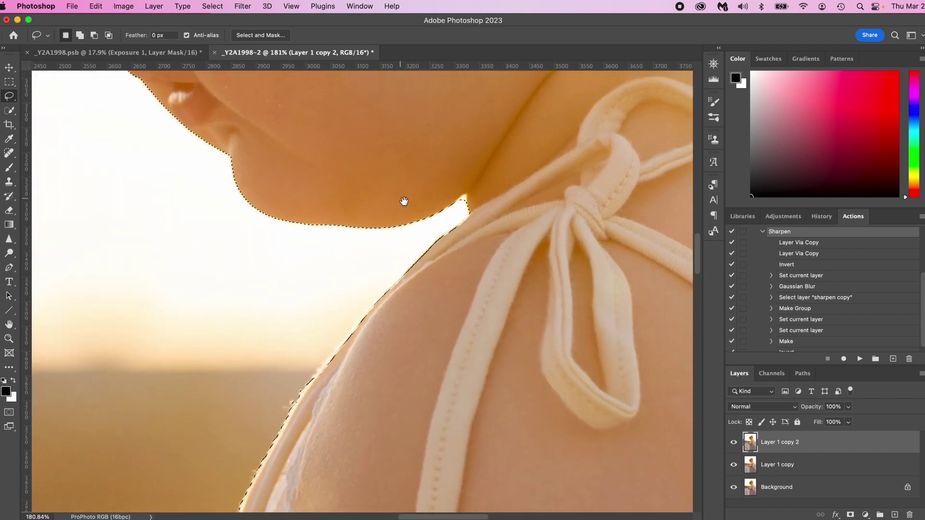
left_click_drag(462, 205, 464, 207)
Trim the background between the lower-right hair strands out of the selection.
mouse_move(320, 171)
left_mouse_down()
mouse_move(313, 274)
mouse_move(490, 404)
mouse_move(419, 392)
mouse_move(388, 184)
mouse_move(247, 355)
mouse_move(179, 382)
mouse_move(170, 368)
mouse_move(271, 266)
mouse_move(58, 322)
mouse_move(334, 279)
mouse_move(202, 355)
mouse_move(305, 310)
mouse_move(161, 355)
mouse_move(130, 335)
mouse_move(97, 355)
mouse_move(144, 376)
mouse_move(175, 308)
left_mouse_up()
left_click_drag(428, 239, 270, 268)
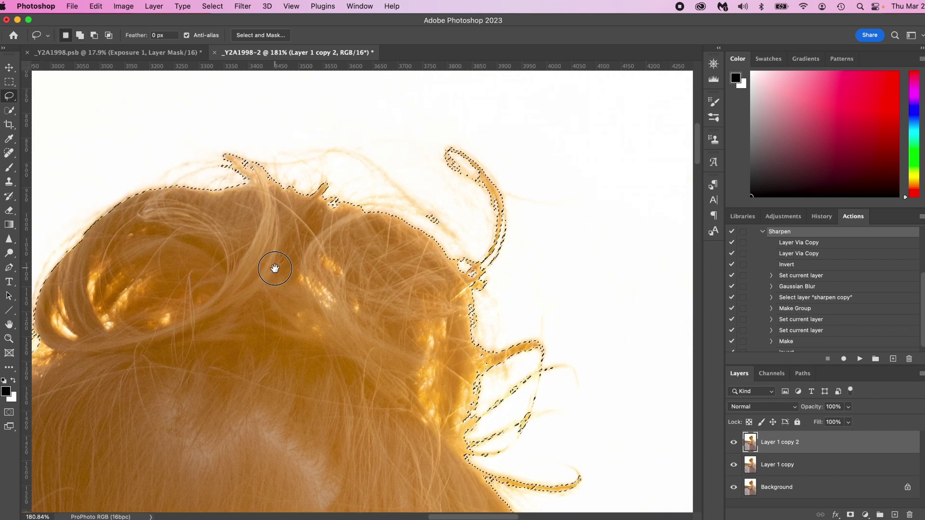
mouse_move(501, 488)
left_mouse_down()
mouse_move(473, 439)
mouse_move(484, 364)
mouse_move(475, 289)
mouse_move(424, 221)
mouse_move(429, 135)
mouse_move(615, 306)
mouse_move(615, 500)
mouse_move(599, 483)
mouse_move(564, 345)
mouse_move(516, 291)
mouse_move(532, 146)
left_mouse_up()
Cut the strap-shoulder gap from the selection, add a missing edge, and fit the photo.
mouse_move(513, 461)
left_mouse_down()
mouse_move(513, 374)
mouse_move(423, 243)
left_mouse_up()
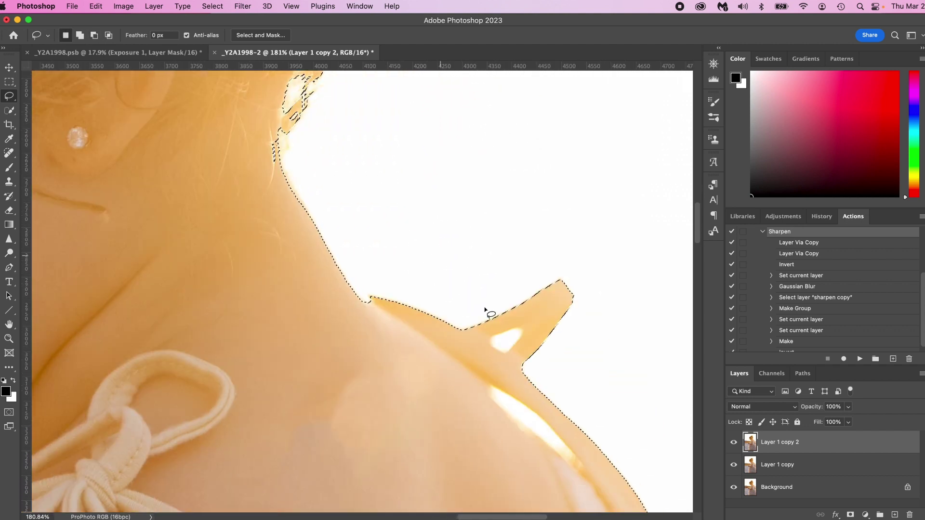
mouse_move(506, 355)
left_mouse_down()
mouse_move(515, 346)
mouse_move(502, 335)
mouse_move(506, 354)
mouse_move(496, 365)
mouse_move(413, 291)
mouse_move(499, 367)
mouse_move(496, 345)
mouse_move(468, 320)
mouse_move(441, 300)
mouse_move(434, 313)
mouse_move(505, 368)
left_mouse_up()
scroll(515, 371, "down", 3)
scroll(515, 371, "right", 2)
mouse_move(425, 288)
left_mouse_down()
mouse_move(423, 310)
mouse_move(424, 270)
left_mouse_up()
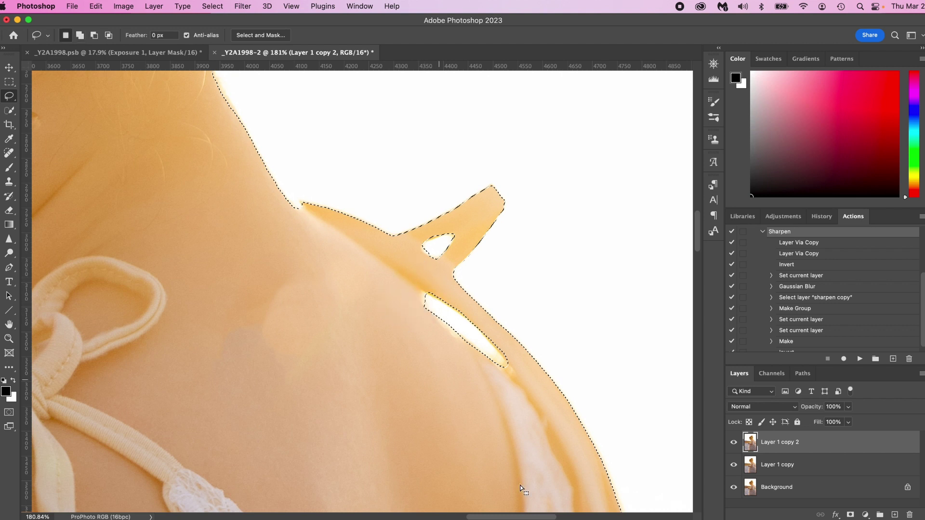
scroll(429, 227, "down", 5)
scroll(429, 227, "right", 3)
key("super+0")
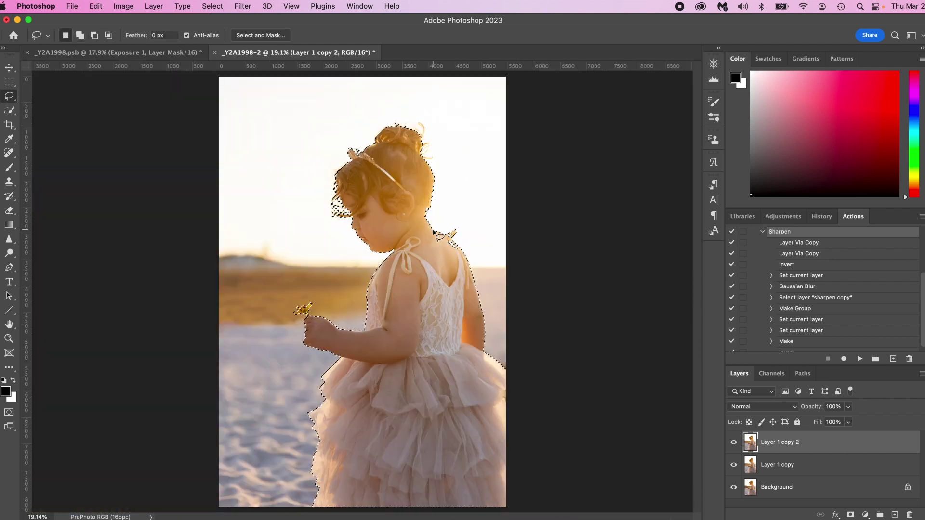
Mask the top girl layer, load its mask as a selection, and select Layer 1 copy.
left_click(850, 514)
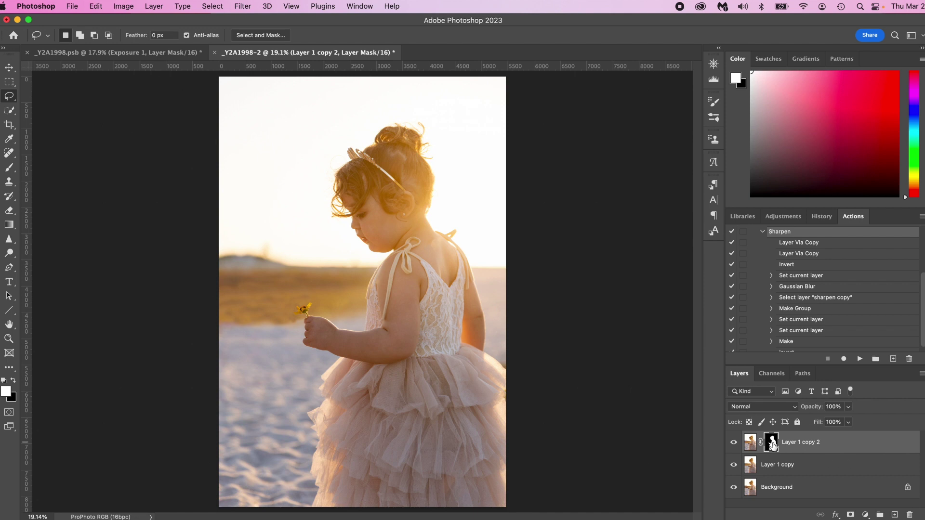
left_click(771, 444, "super")
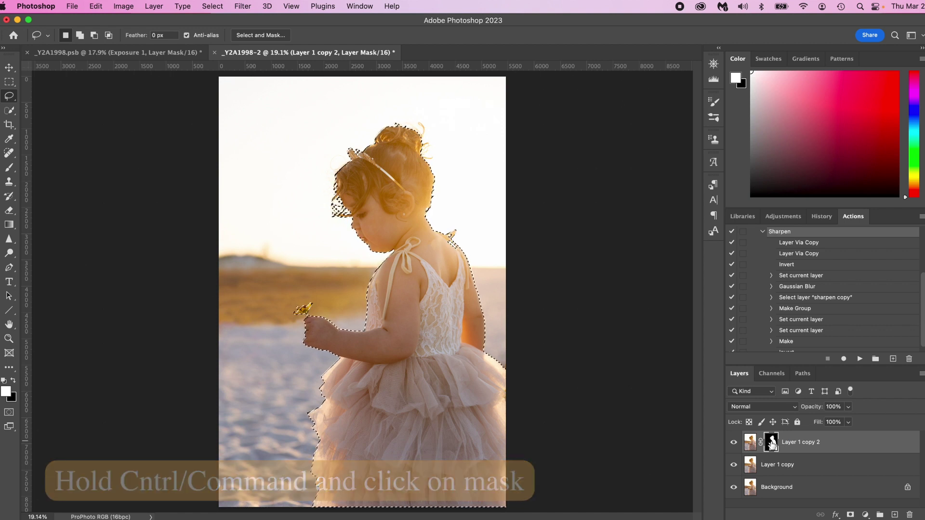
left_click(752, 466)
Expand the girl selection by 25 pixels.
left_click(211, 6)
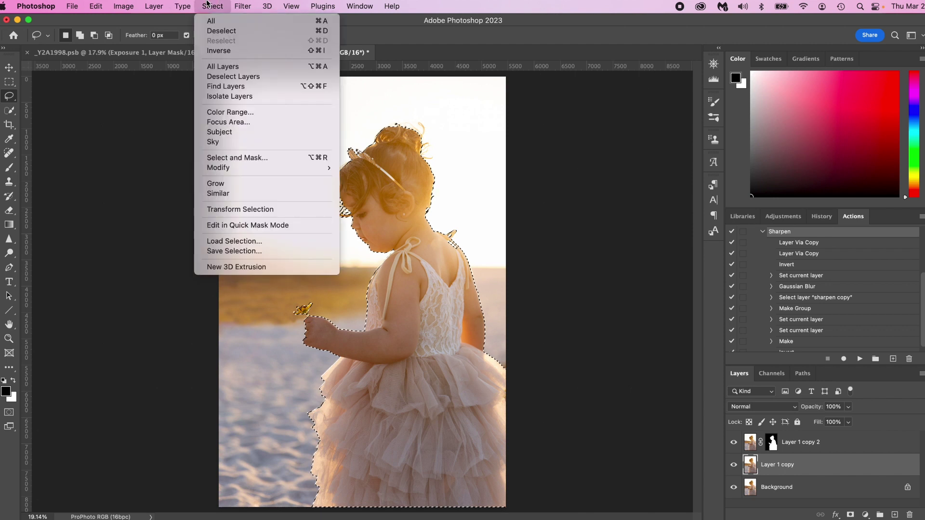
mouse_move(255, 168)
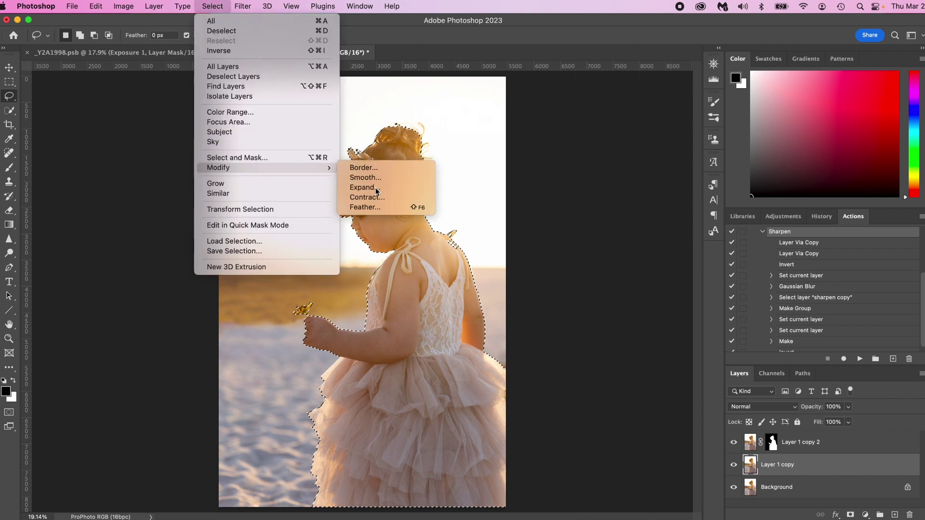
left_click(376, 188)
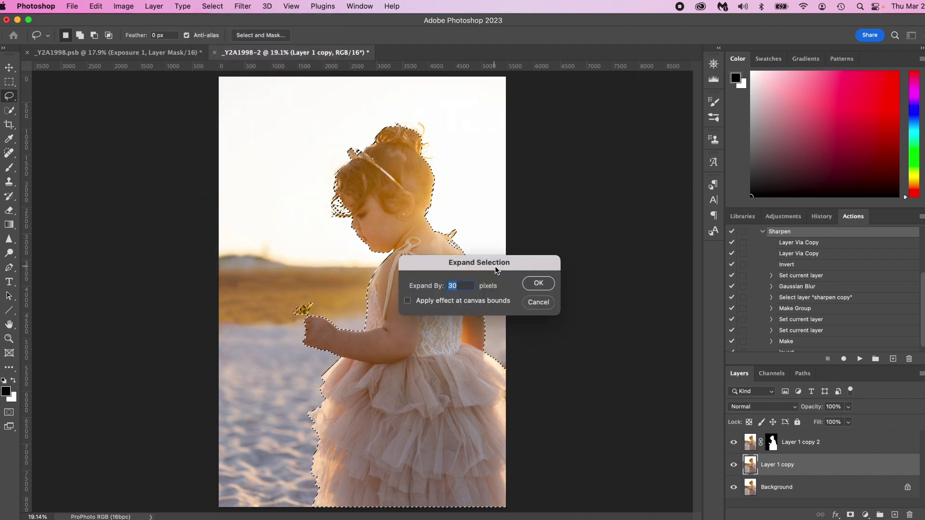
type("25")
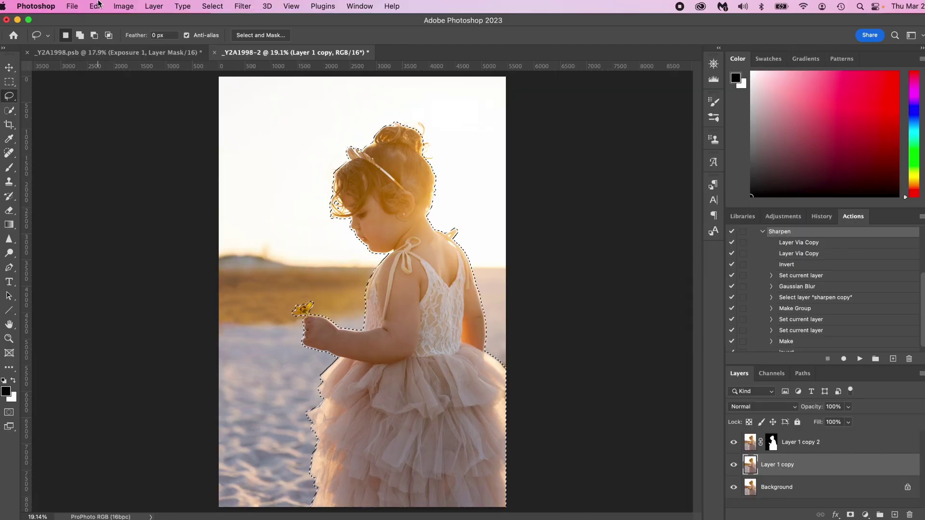
left_click(96, 6)
Content-Aware Fill the selection to a new layer, then hide the masked girl layer.
left_click(134, 194)
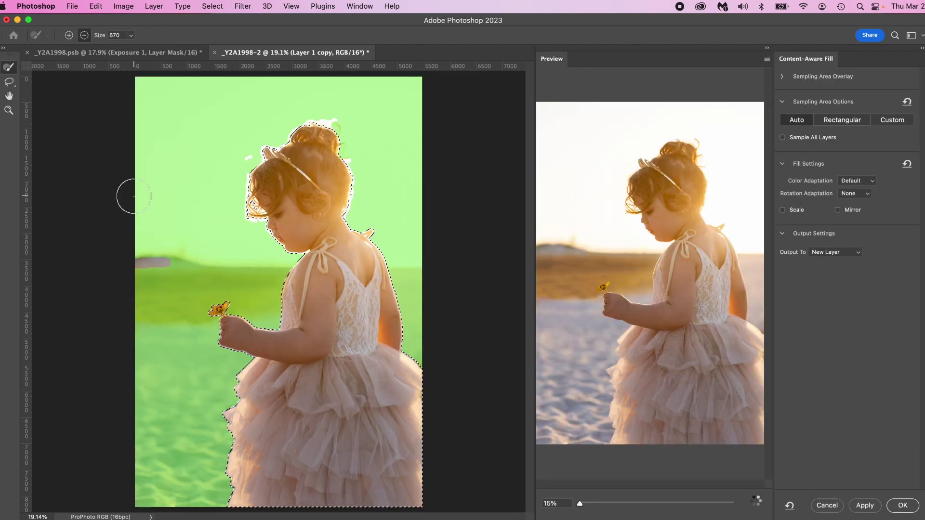
left_click_drag(580, 504, 655, 504)
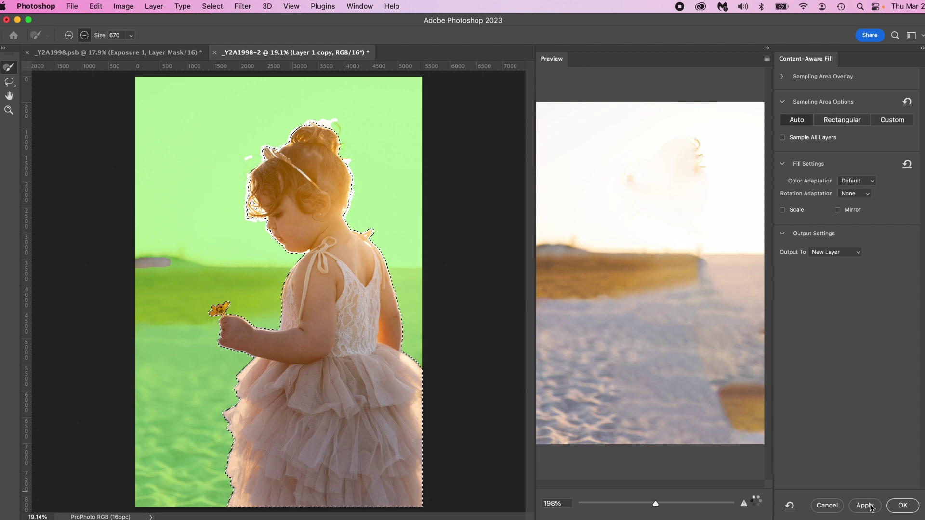
left_click(902, 509)
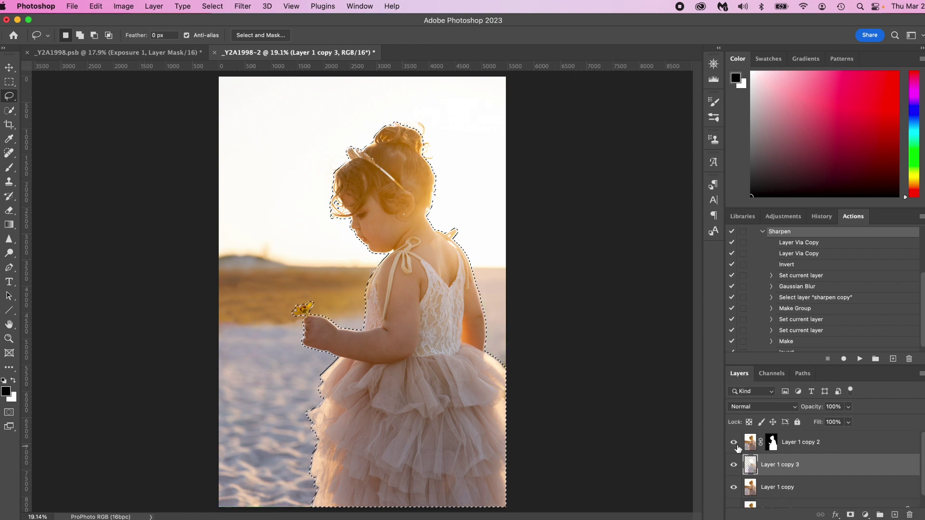
left_click(734, 443)
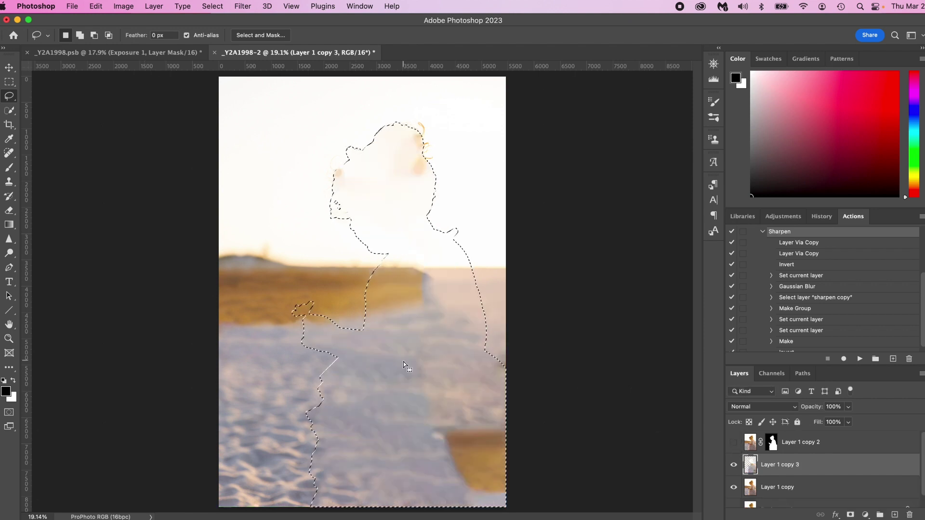
Deselect and clone away girl remnants in the sky and along the golden dune edge.
key("super+d")
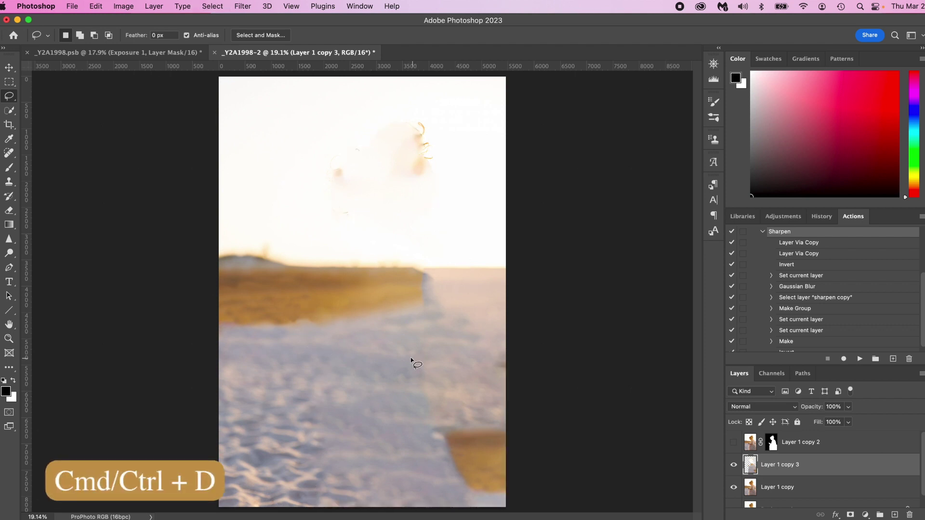
key("s")
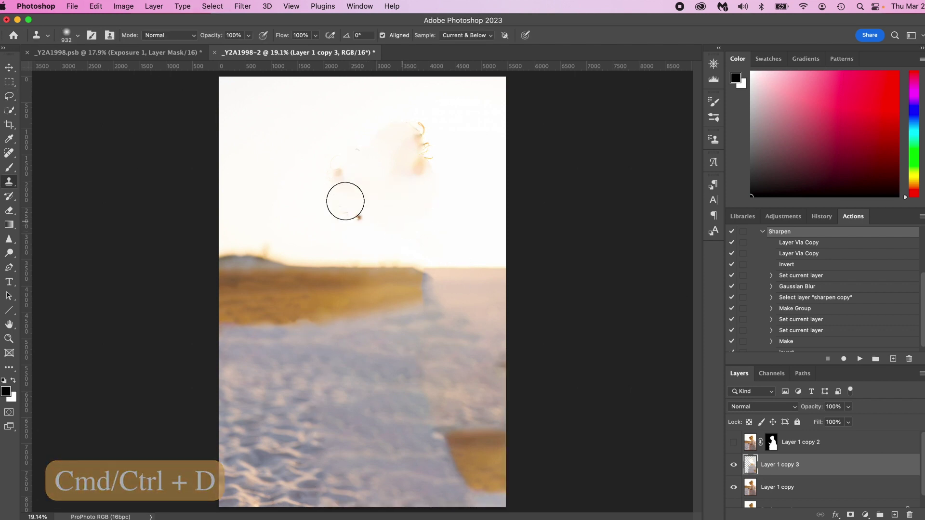
key("bracketright")
key("bracketright")
key("bracketright")
key("bracketright")
key("bracketright")
key("bracketright")
mouse_move(302, 179)
left_mouse_down()
mouse_move(326, 192)
mouse_move(357, 139)
mouse_move(409, 132)
mouse_move(417, 141)
mouse_move(371, 215)
mouse_move(293, 173)
left_mouse_up()
left_click(328, 166, "alt")
left_click_drag(278, 222, 267, 241)
left_click(284, 200, "alt")
left_click(351, 309)
key("super+z")
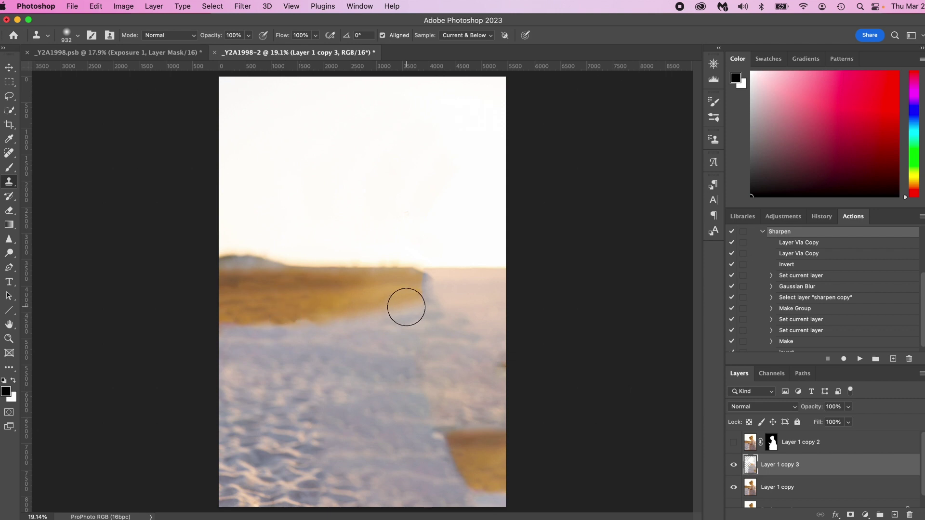
mouse_move(406, 307)
left_mouse_down()
mouse_move(448, 306)
mouse_move(397, 305)
mouse_move(422, 289)
left_mouse_up()
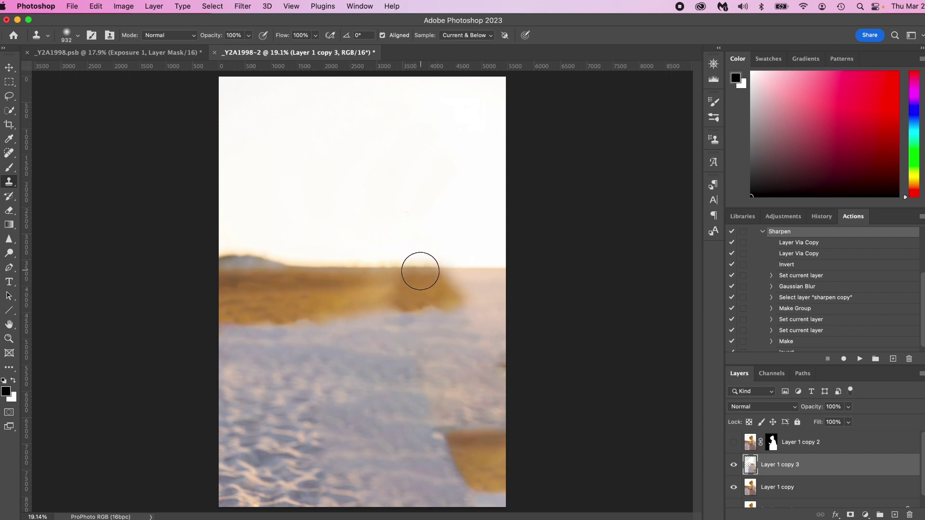
mouse_move(420, 271)
left_mouse_down()
mouse_move(392, 275)
mouse_move(505, 276)
mouse_move(476, 283)
mouse_move(508, 287)
mouse_move(316, 296)
mouse_move(463, 285)
left_mouse_up()
Clone sand ripples over the orange patch and dark spot in the lower sand.
left_click(292, 462, "alt")
mouse_move(448, 450)
left_mouse_down()
mouse_move(478, 443)
mouse_move(487, 424)
left_mouse_up()
left_click(282, 423, "alt")
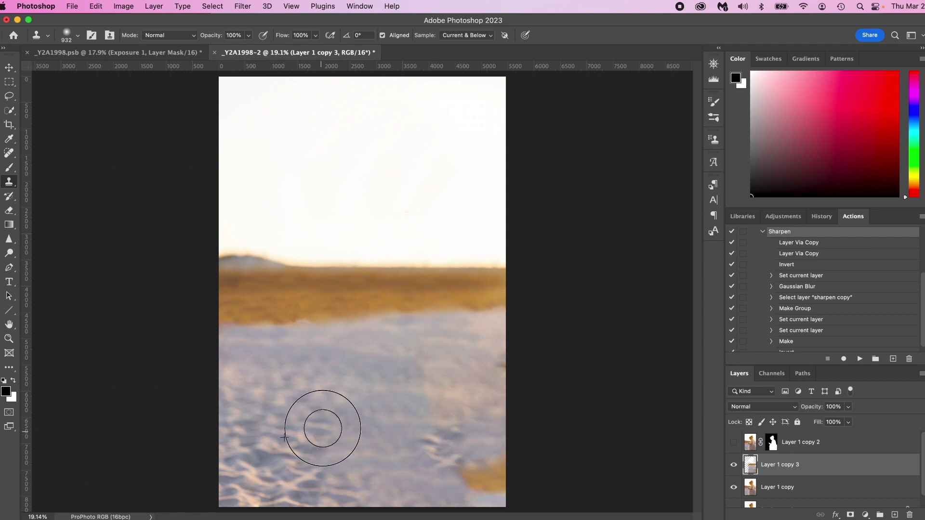
mouse_move(367, 438)
left_mouse_down()
mouse_move(377, 472)
mouse_move(390, 467)
mouse_move(400, 491)
mouse_move(459, 490)
mouse_move(489, 423)
left_mouse_up()
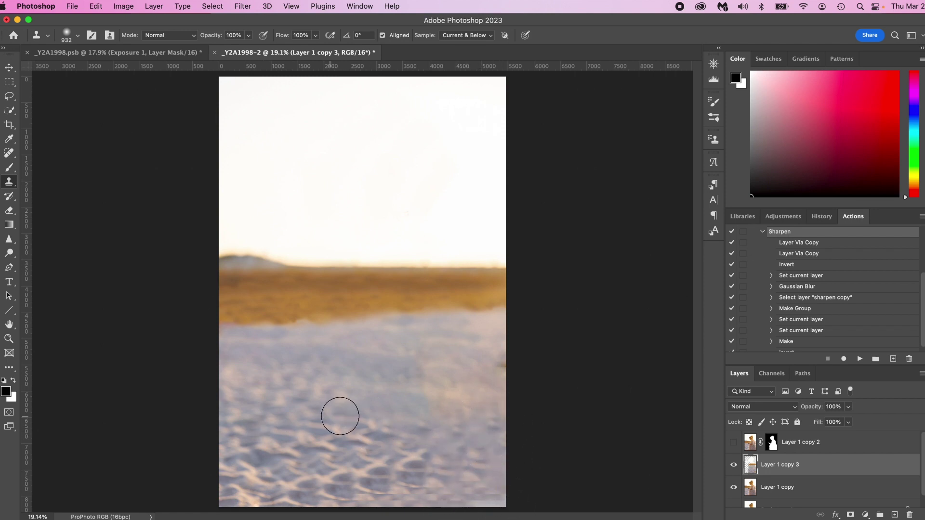
mouse_move(341, 416)
left_mouse_down()
mouse_move(460, 421)
mouse_move(459, 452)
mouse_move(514, 469)
mouse_move(426, 368)
mouse_move(451, 387)
mouse_move(480, 382)
mouse_move(490, 364)
left_mouse_up()
left_click(273, 369, "alt")
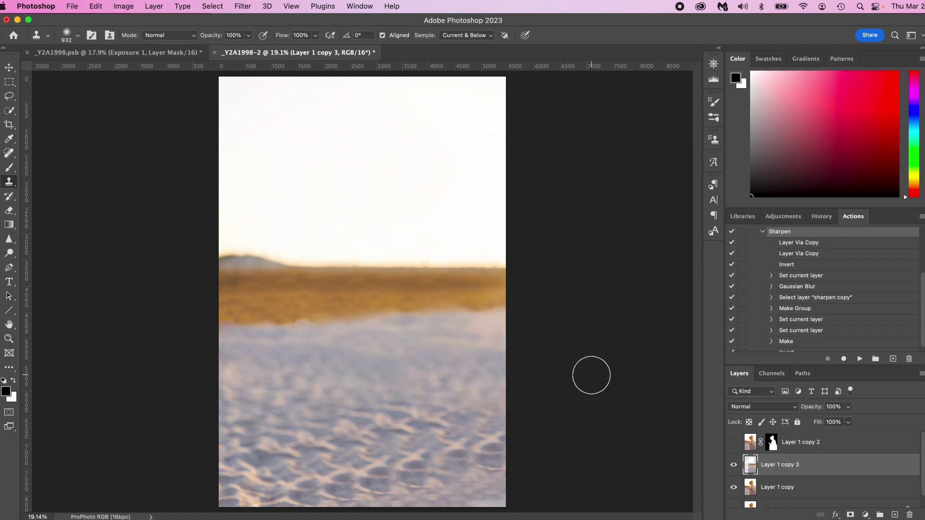
Show the girl layer again and merge Layer 1 copy with the filled background layer.
left_click(735, 445)
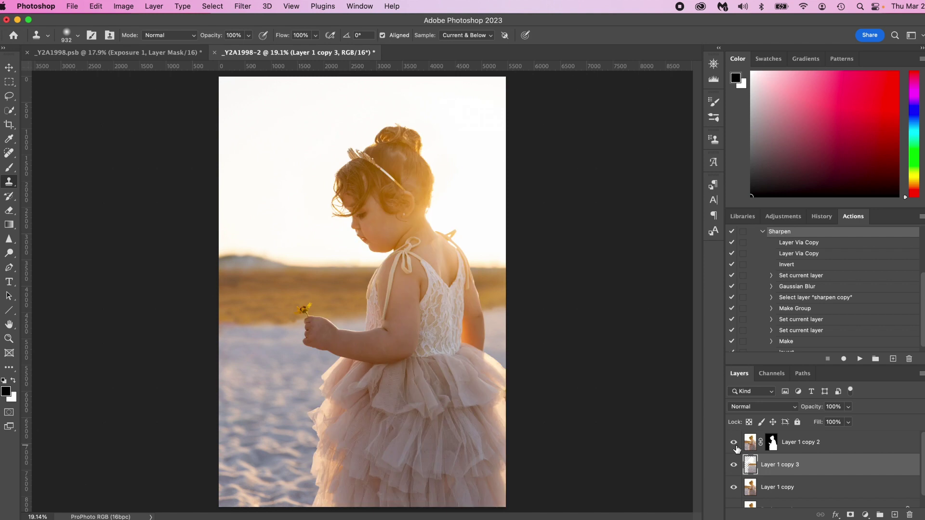
left_click(771, 494, "shift")
right_click(773, 464)
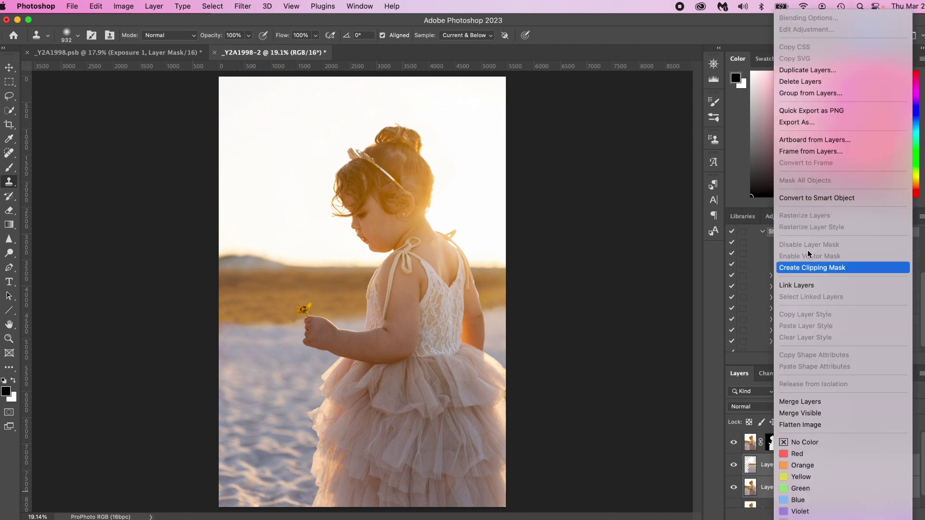
left_click(800, 402)
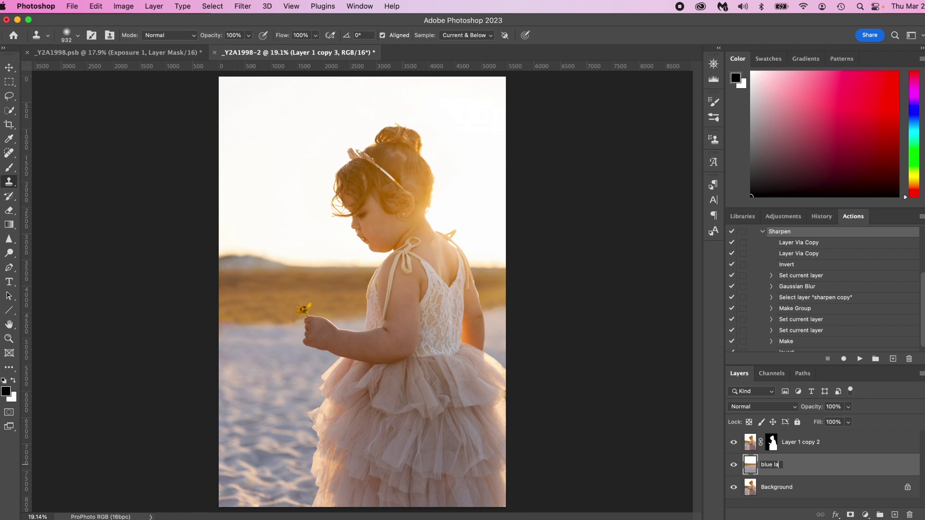
Rename the merged layer to 'blur layer'.
type("yer")
key("Return")
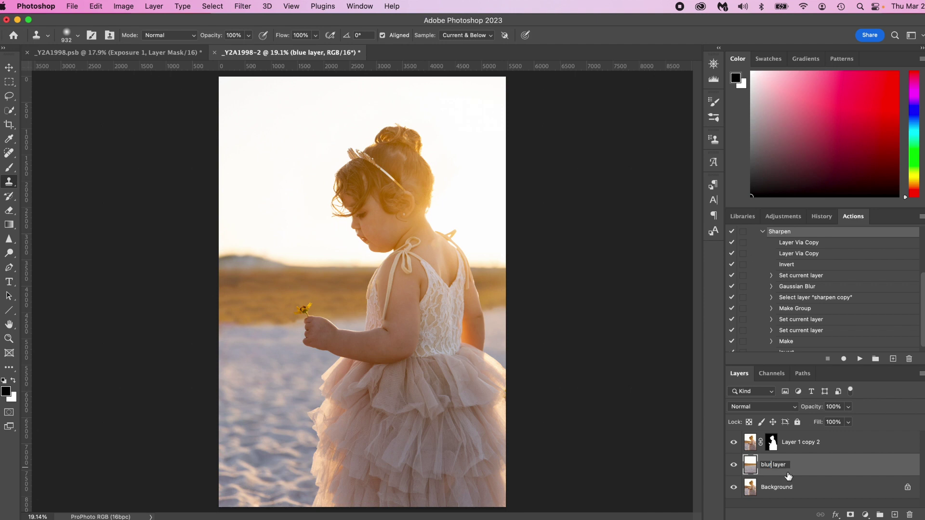
key("Return")
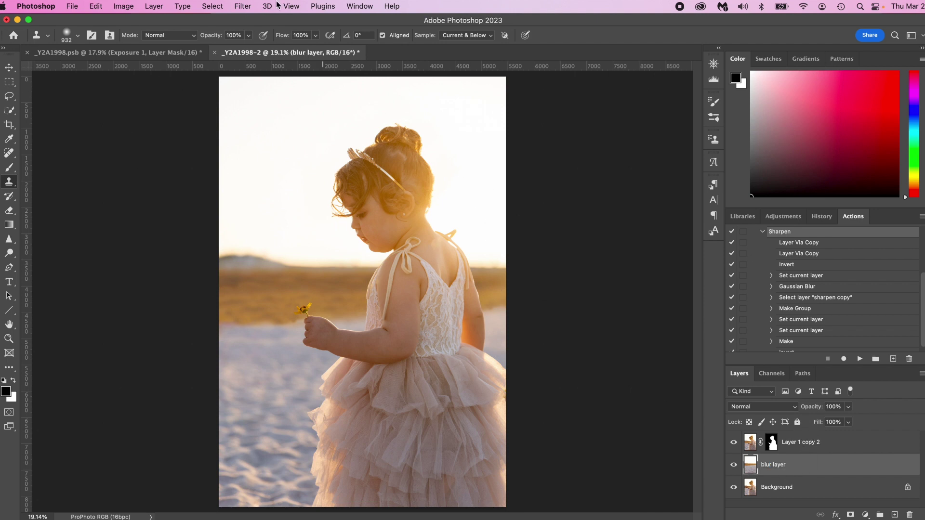
Apply a 191 px Tilt-Shift blur with the sharp band moved down onto the dress.
left_click(241, 5)
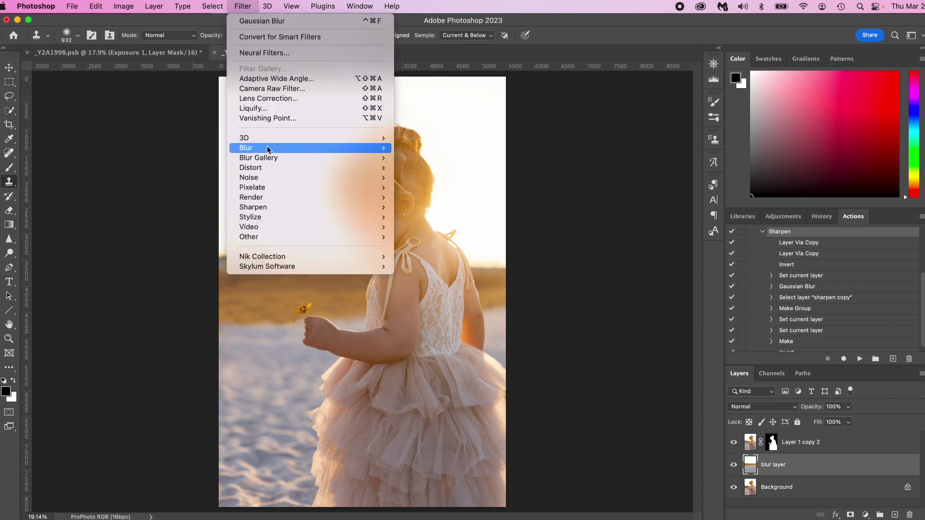
mouse_move(273, 157)
left_click(421, 178)
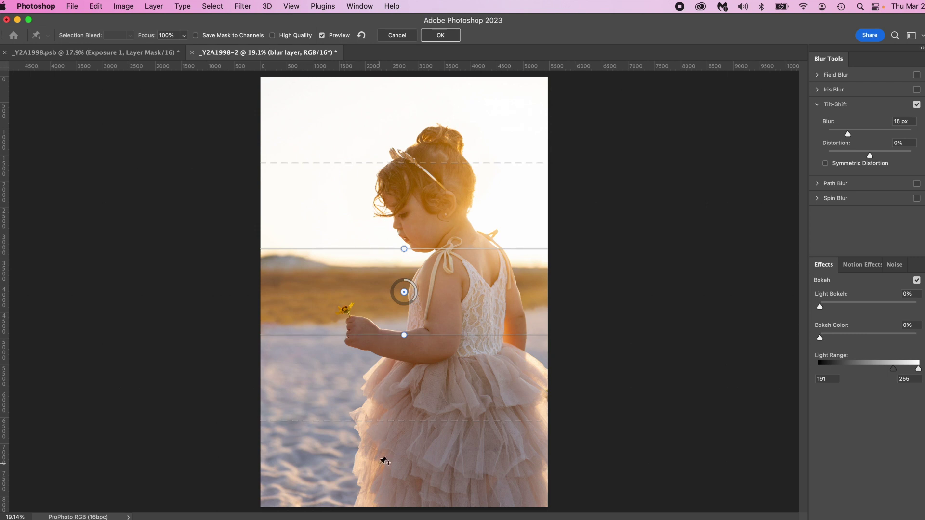
left_click(875, 133)
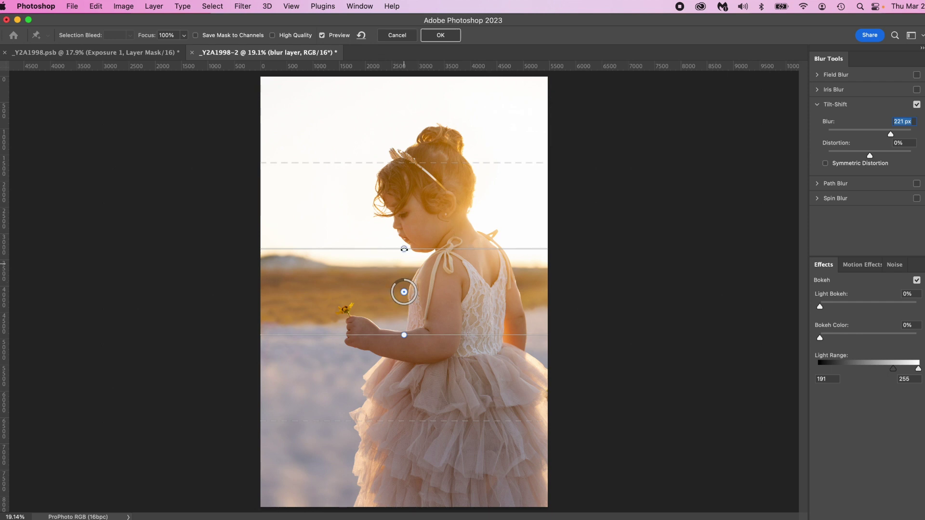
left_click_drag(405, 295, 406, 509)
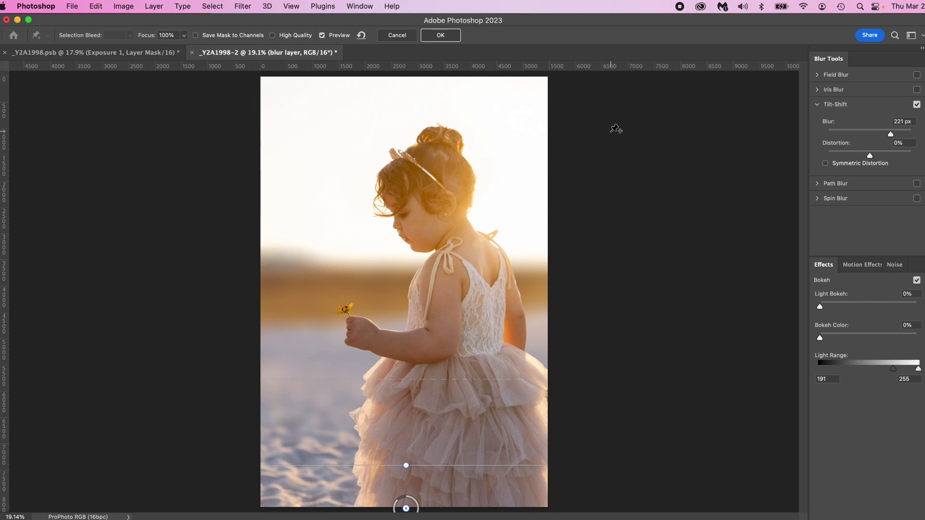
left_click_drag(897, 133, 911, 134)
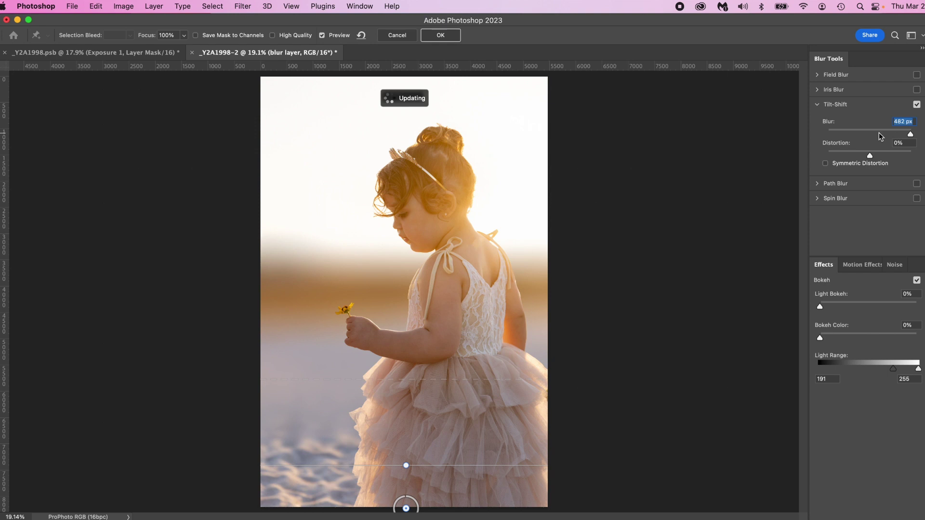
left_click_drag(902, 134, 872, 133)
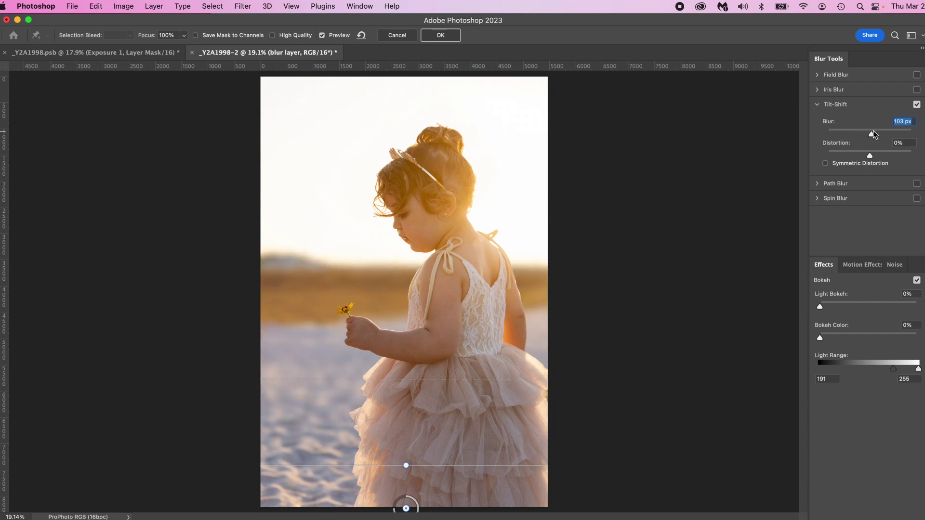
left_click(886, 133)
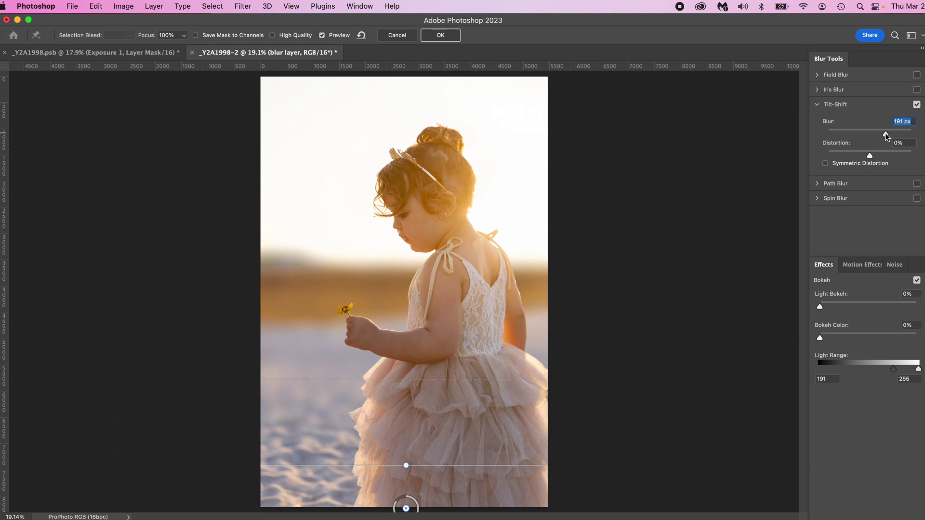
mouse_move(382, 375)
left_mouse_down()
mouse_move(383, 329)
mouse_move(383, 371)
left_mouse_up()
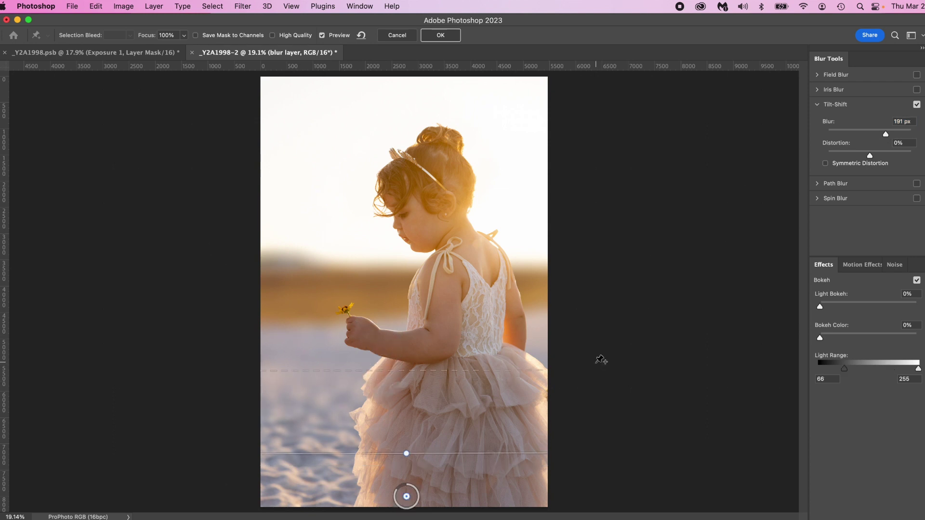
left_click(445, 35)
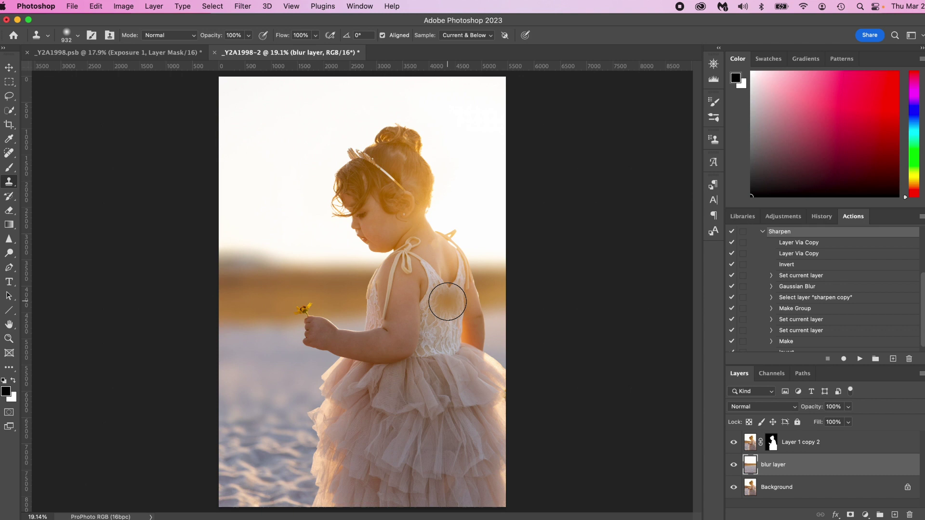
Once the blur finishes rendering, select the Layer 1 copy 2 layer.
left_click(829, 446)
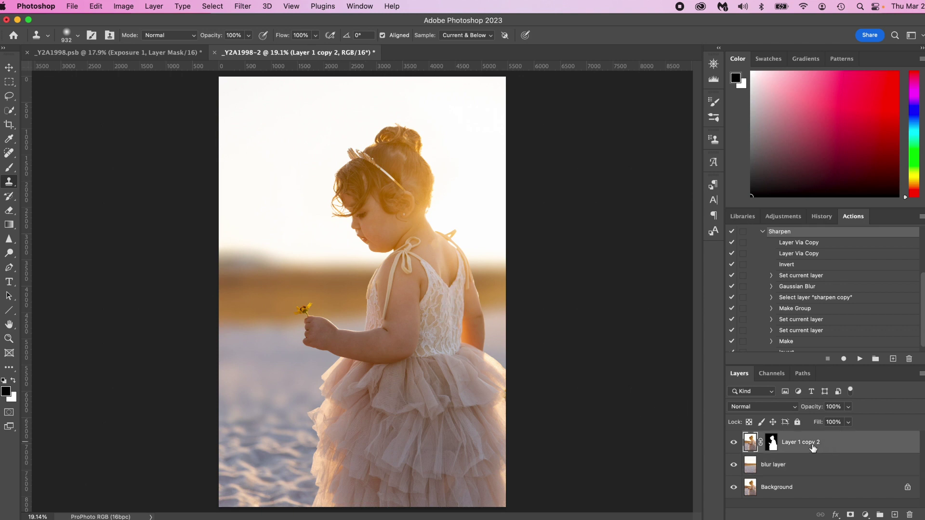
Add an empty top layer and sample the golden glow beside her hair (c1a753) as foreground.
left_click(895, 514)
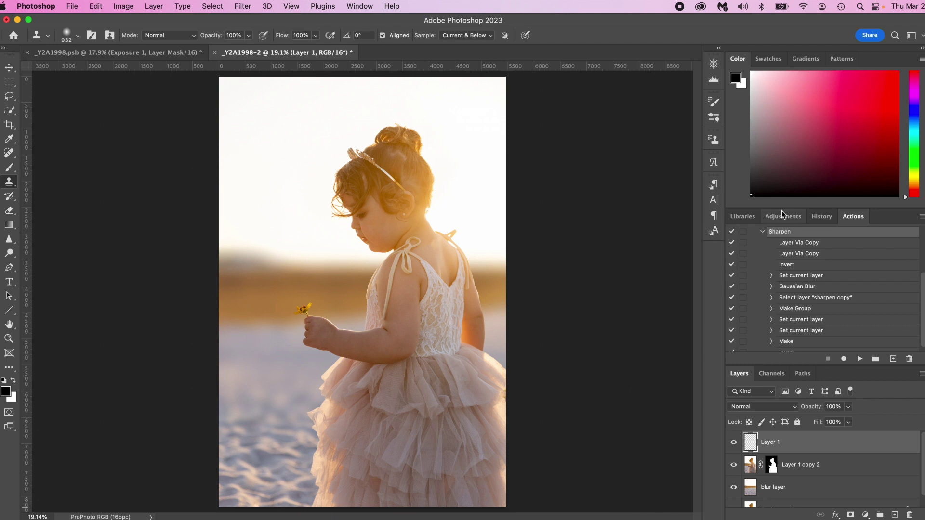
key("i")
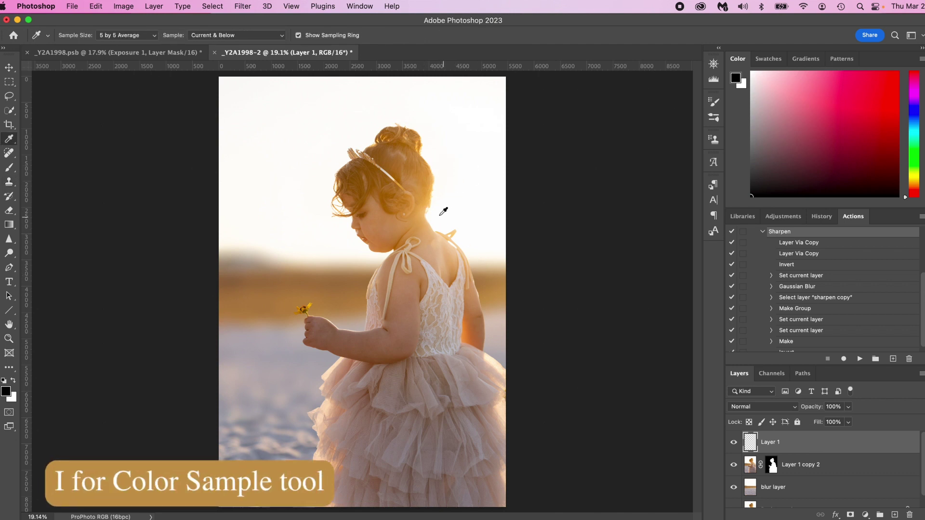
left_click(429, 195)
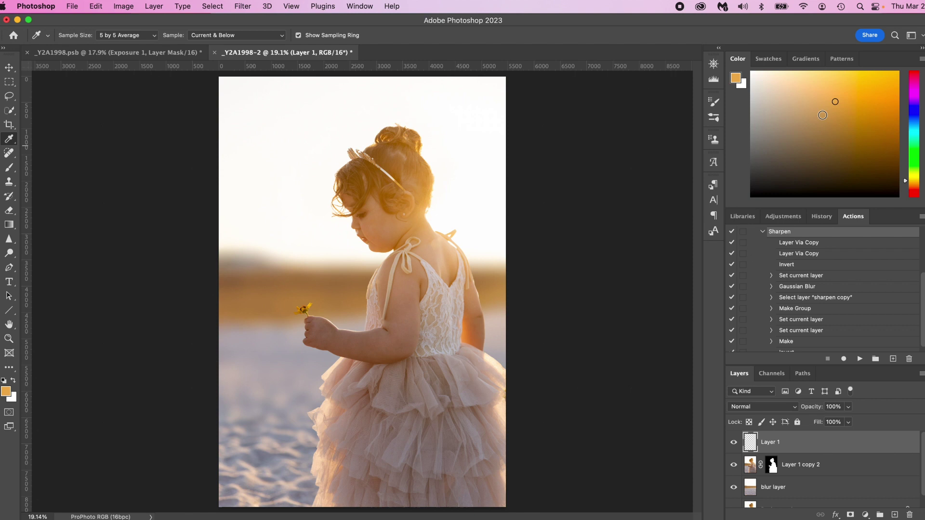
left_click(735, 78)
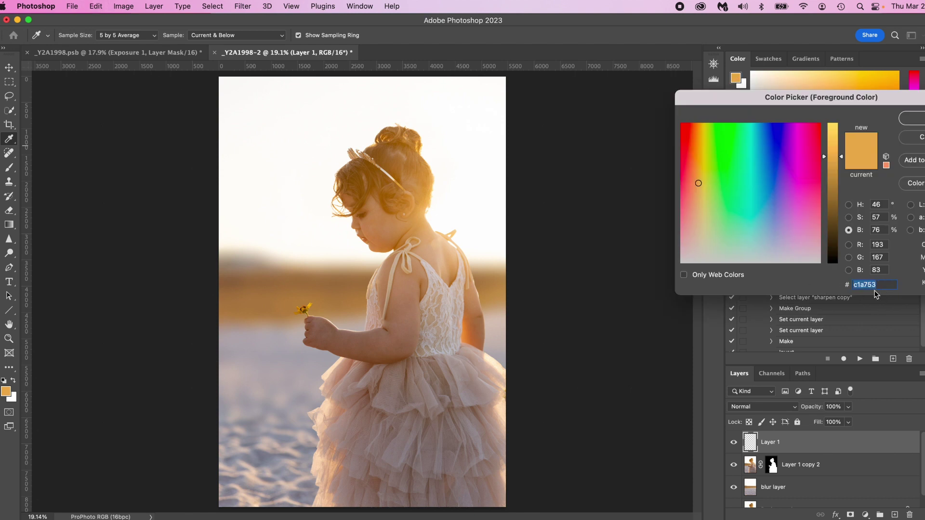
left_click(913, 137)
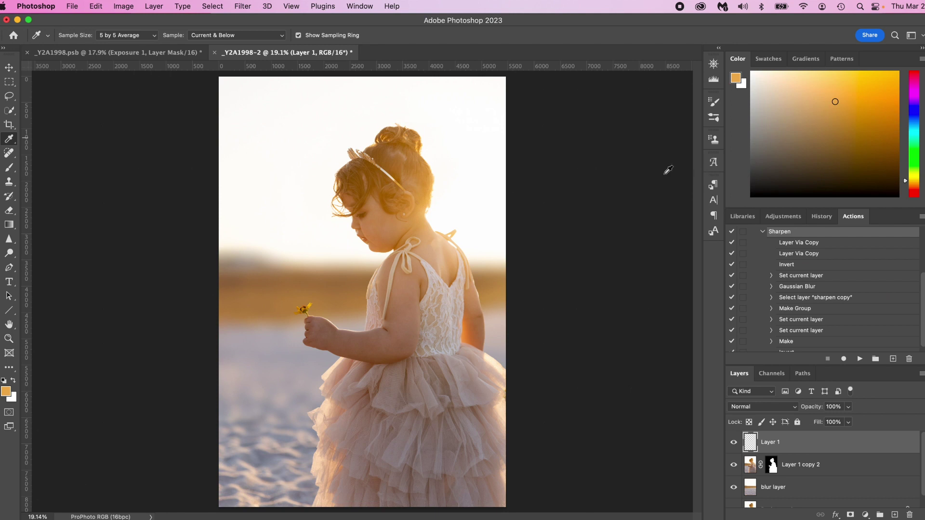
Choose the Gradient tool in Linear mode and bring up the Gradient Editor.
left_click(9, 226)
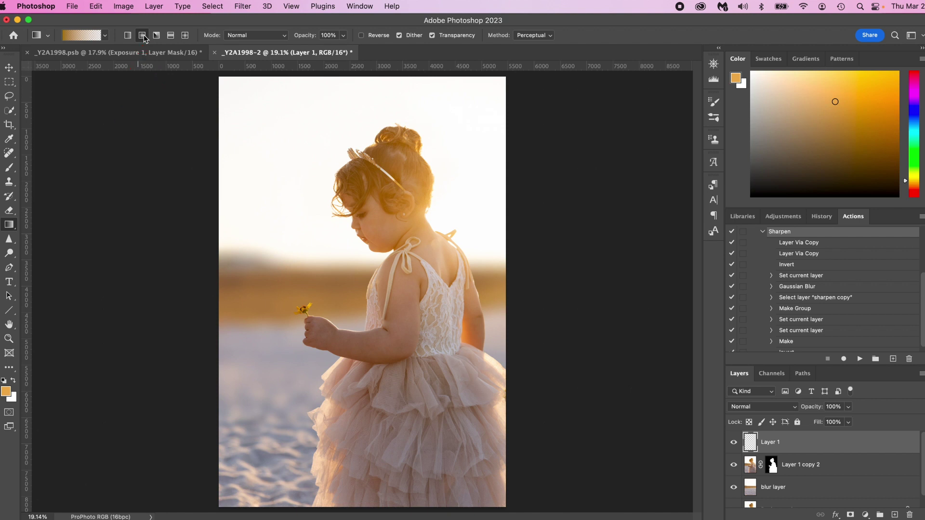
left_click(124, 37)
left_click(86, 35)
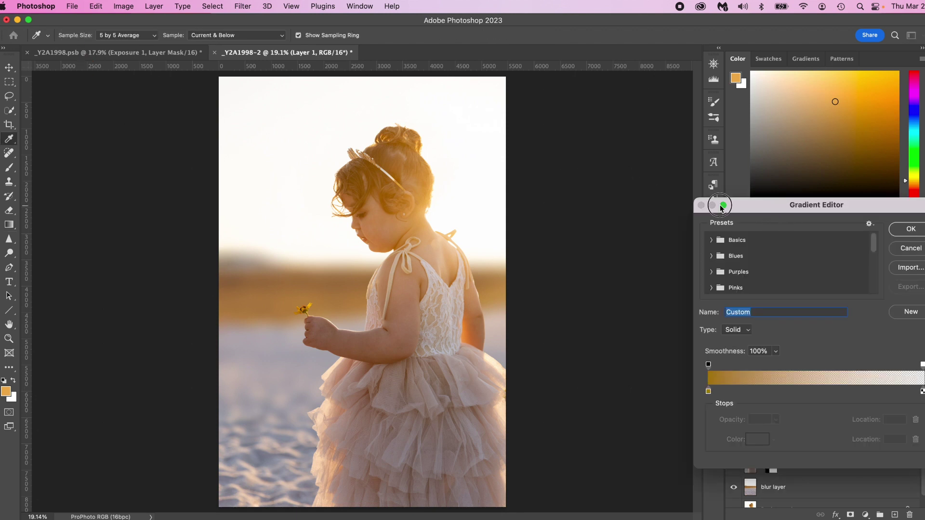
left_click_drag(752, 206, 513, 111)
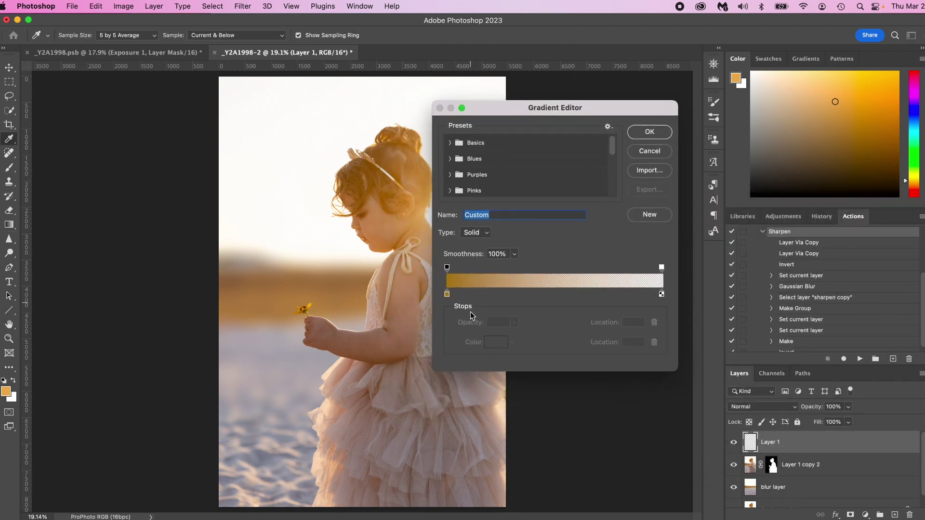
Set the left stop to the pasted c1a753, slightly more saturated, fading to transparent.
left_click(447, 294)
left_click(496, 343)
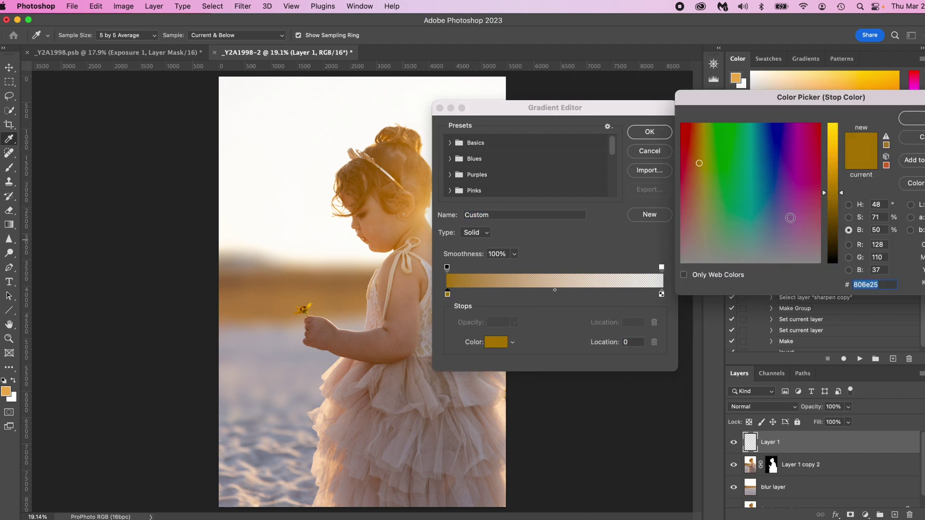
type("c1a753")
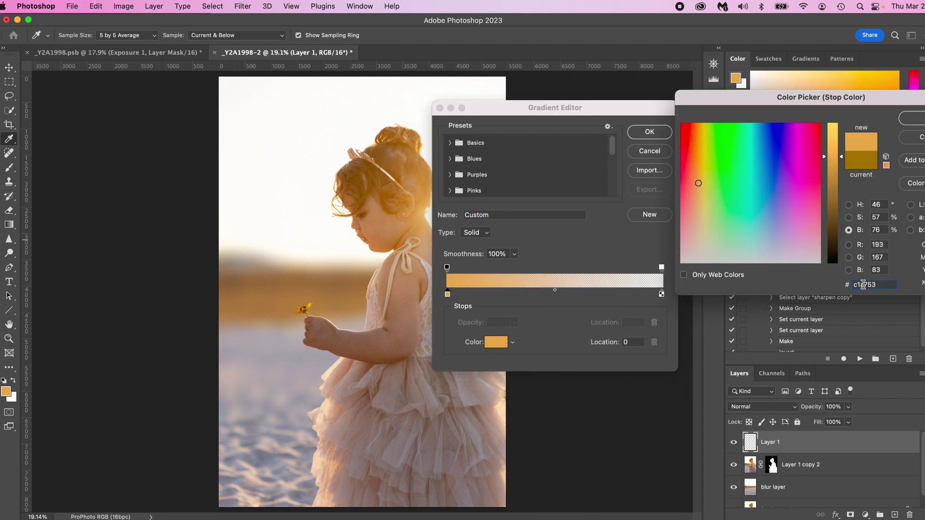
left_click(848, 217)
left_click(841, 185)
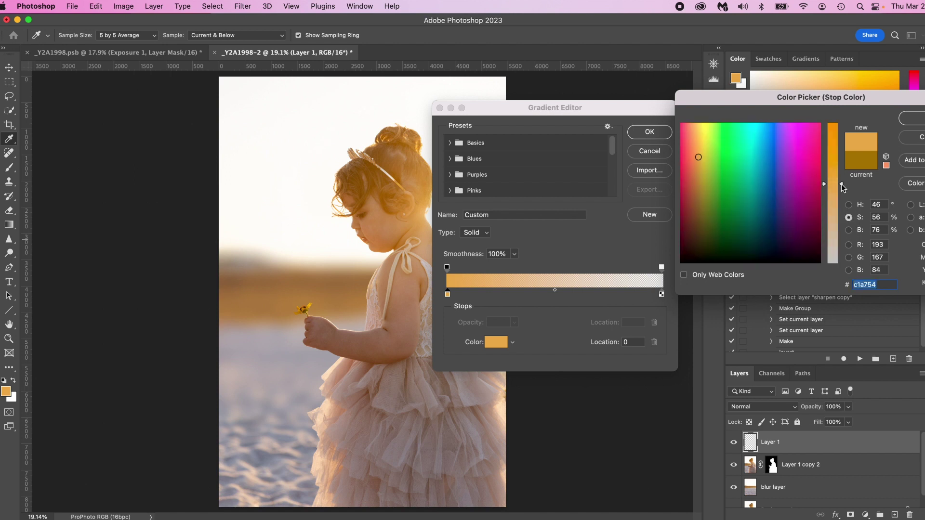
left_click_drag(842, 187, 842, 178)
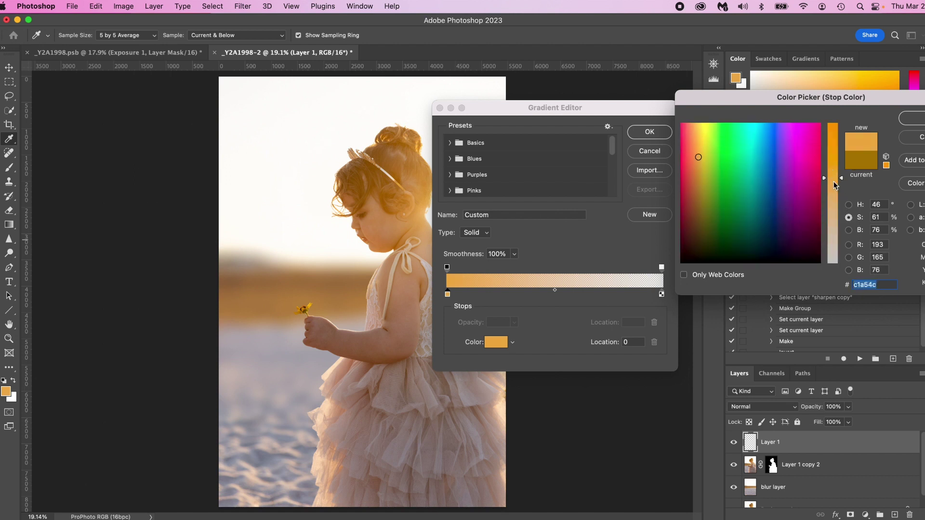
key("Return")
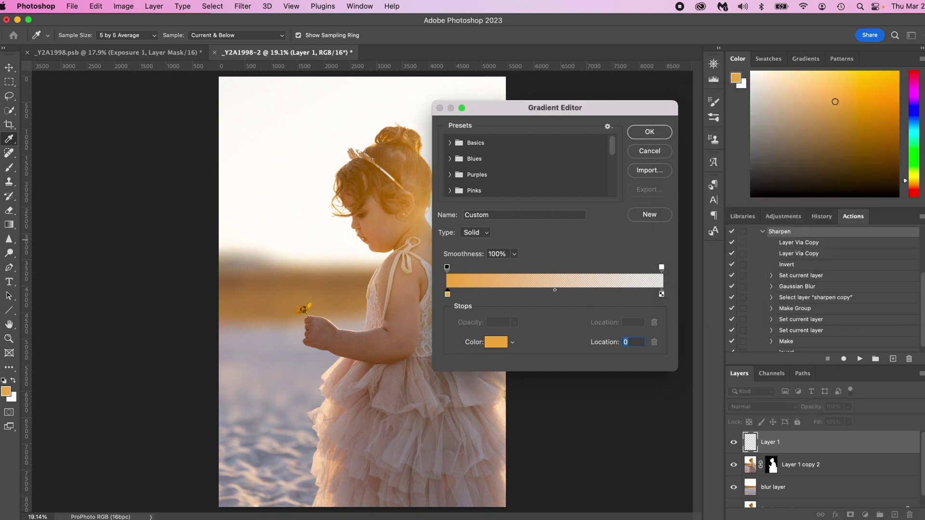
left_click(638, 137)
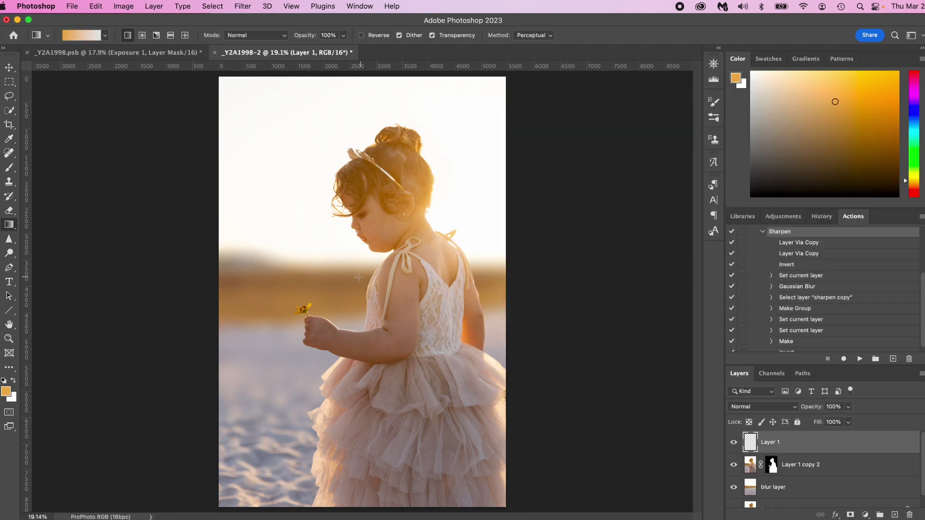
Replace a too-strong linear gradient with a radial orange glow in the upper right.
left_click_drag(317, 215, 319, 397)
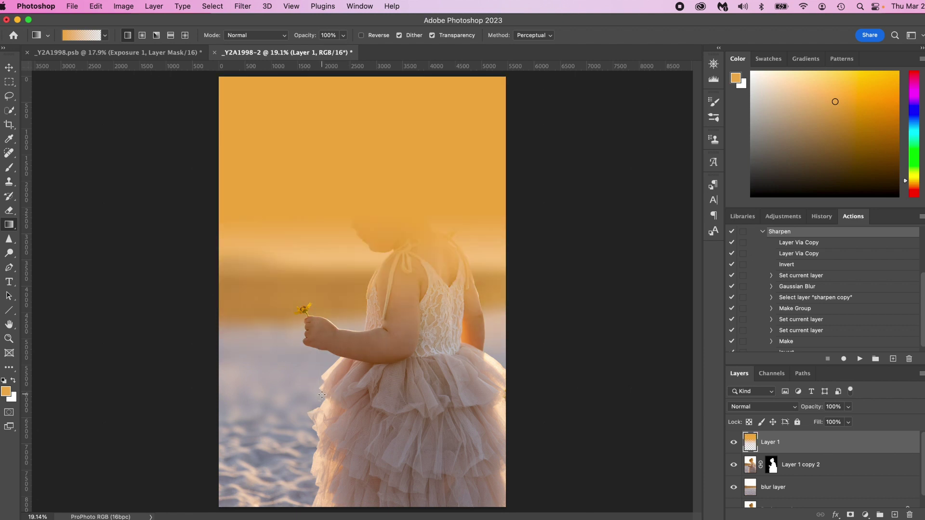
key("super+z")
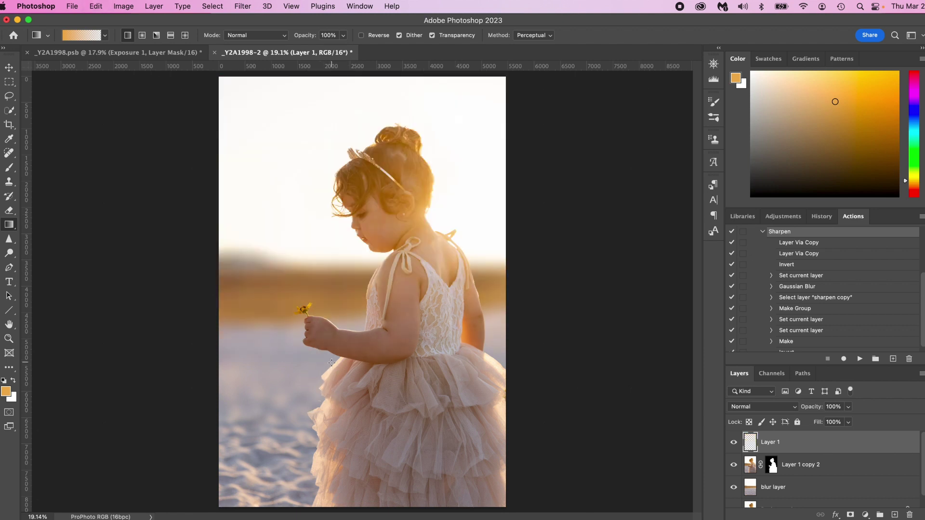
left_click(142, 36)
left_click_drag(473, 100, 476, 324)
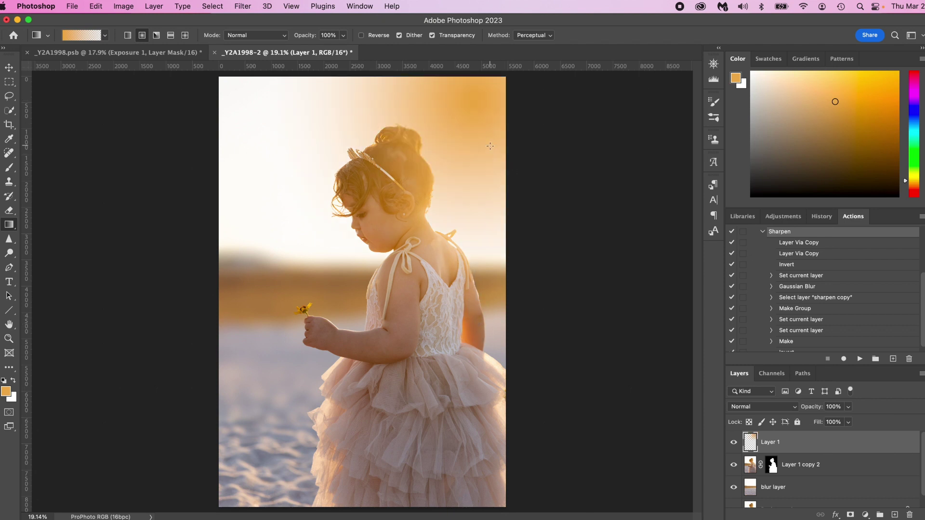
Free Transform the glow layer to 184%, stretching it taller and slightly lower.
key("super+t")
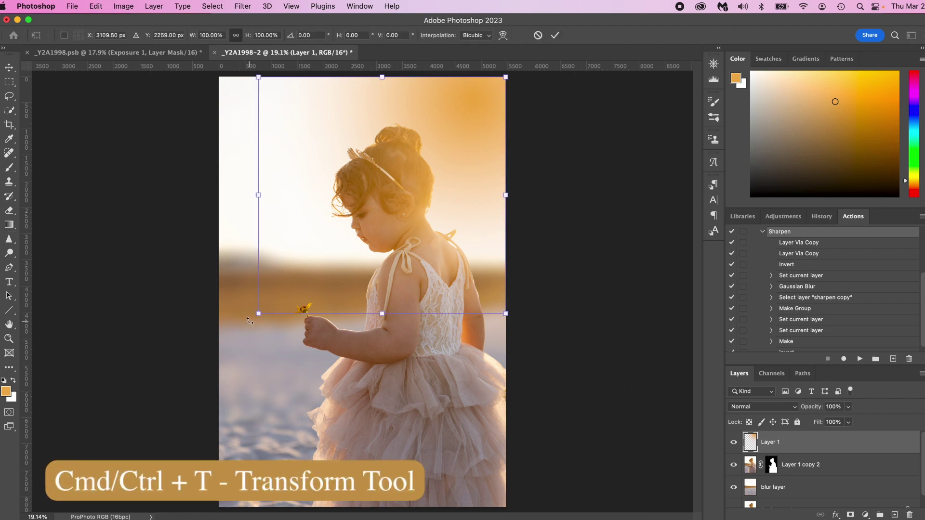
left_click_drag(254, 314, 50, 474)
left_click_drag(420, 184, 439, 200)
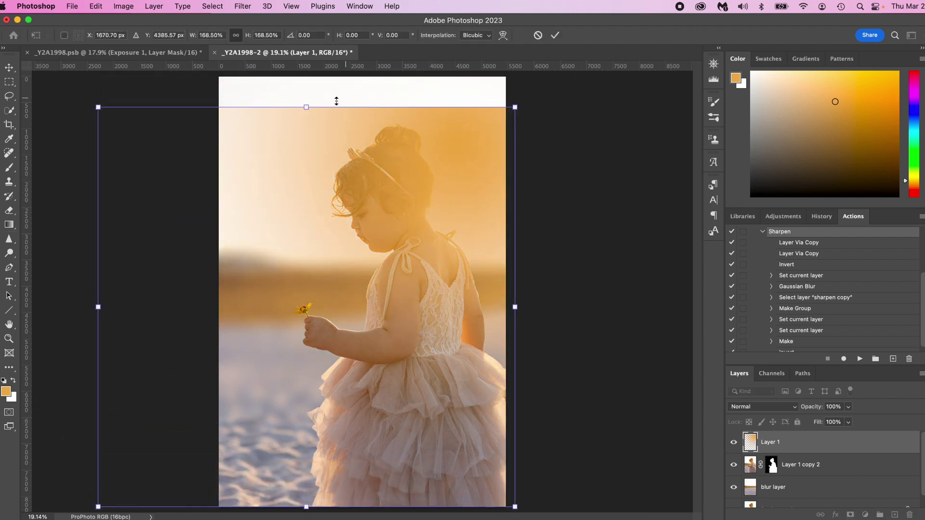
left_click_drag(306, 103, 314, 68)
left_click_drag(480, 190, 478, 194)
key("Return")
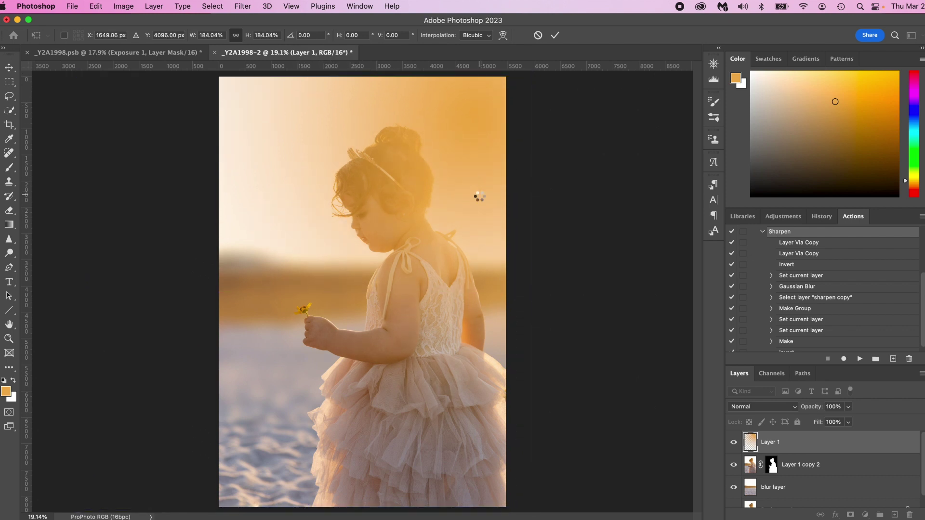
key("g")
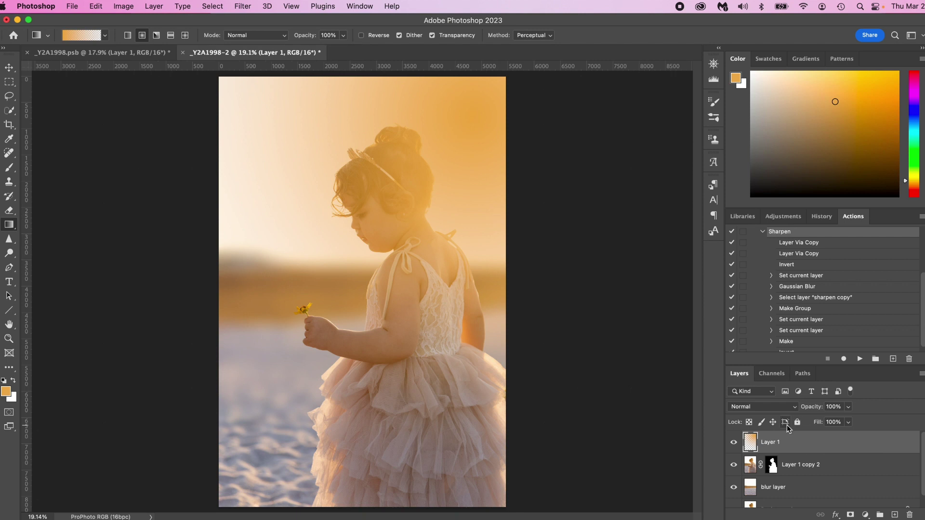
left_click(782, 407)
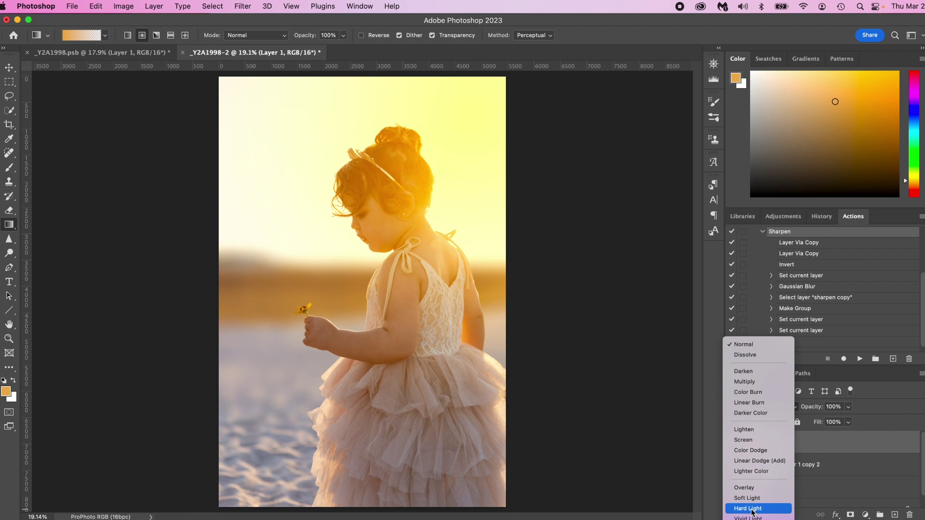
Set Layer 1's orange glow to Hard Light at 29% opacity and compare it on and off.
left_click(752, 509)
left_click_drag(812, 407, 776, 410)
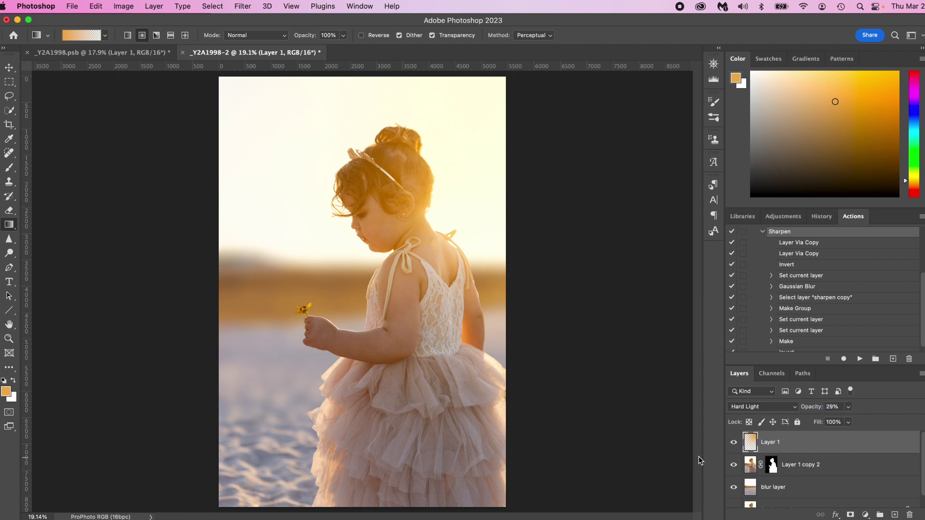
left_click(734, 442)
left_click(733, 442)
left_click(865, 515)
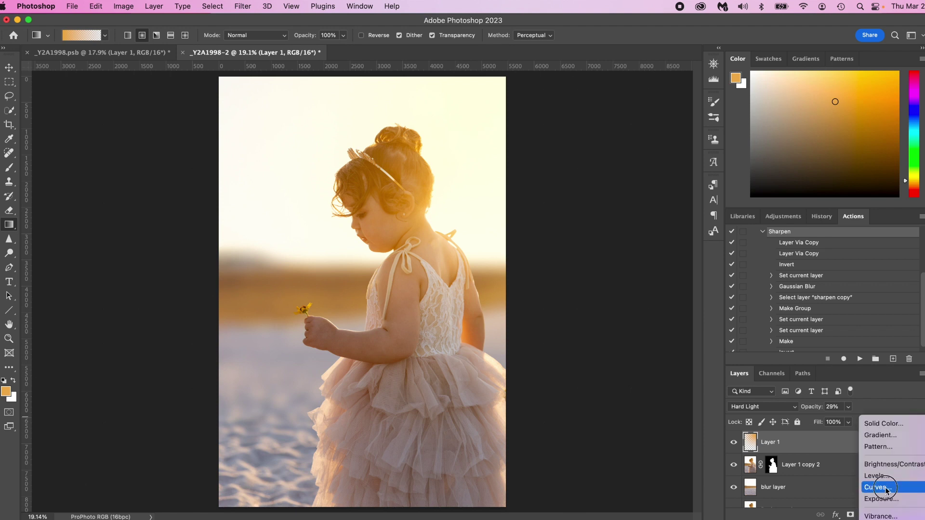
Add a Curves layer with a lifted RGB curve and copy the girl's mask from Layer 1 copy 2 onto it.
left_click(878, 487)
left_click_drag(814, 265, 789, 285)
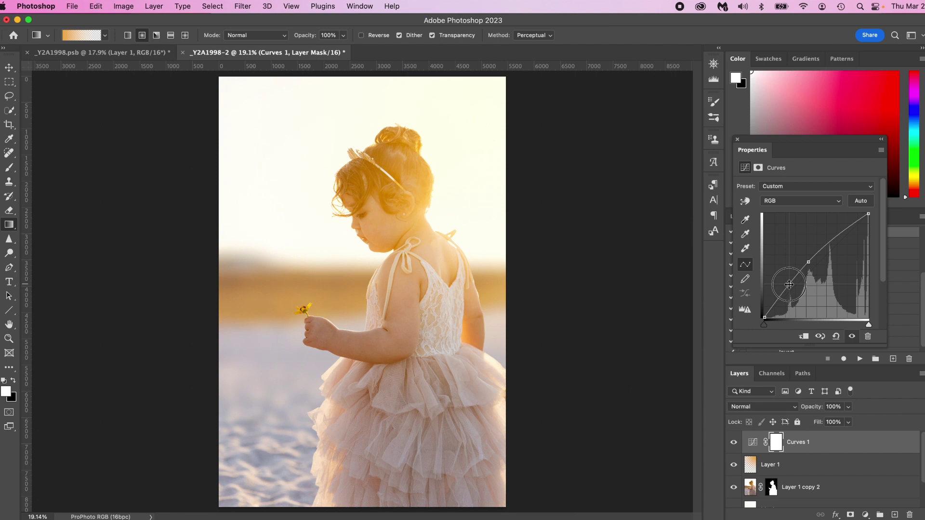
left_click(736, 140)
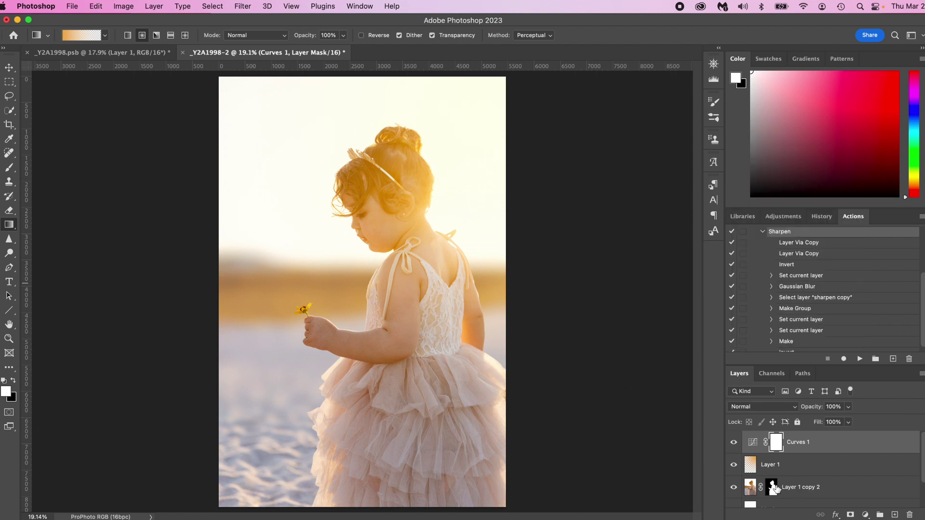
left_click(773, 488)
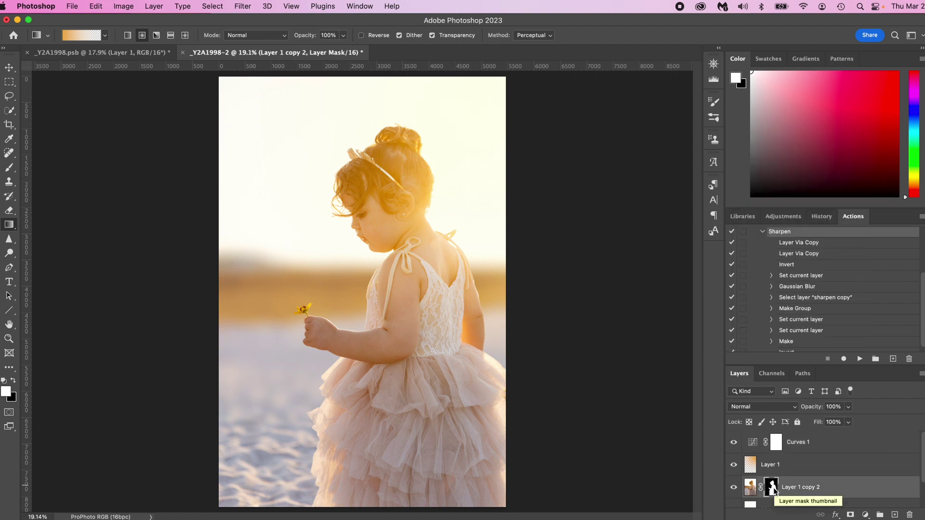
left_click_drag(773, 489, 775, 443)
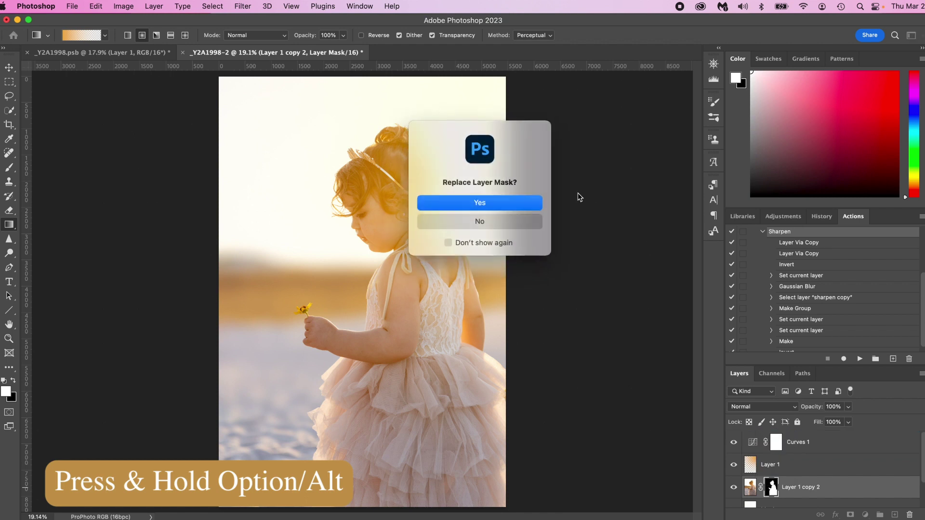
left_click(480, 204)
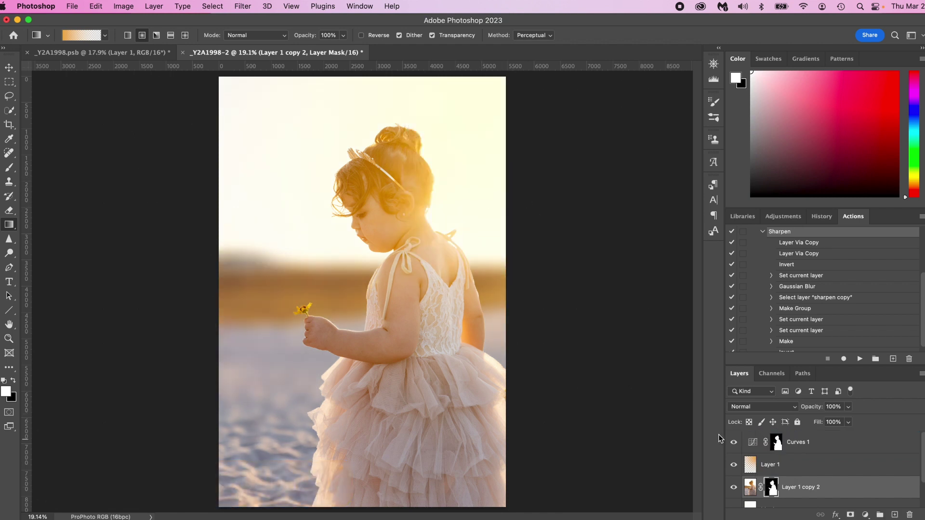
Compare the masked Curves 1 on and off, then set its opacity to 60%.
left_click(733, 443)
left_click(734, 443)
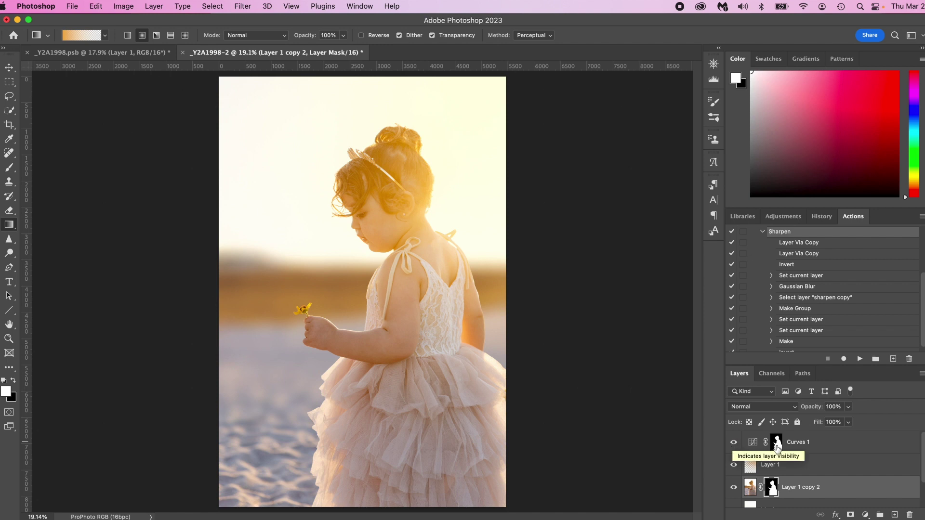
double_click(752, 443)
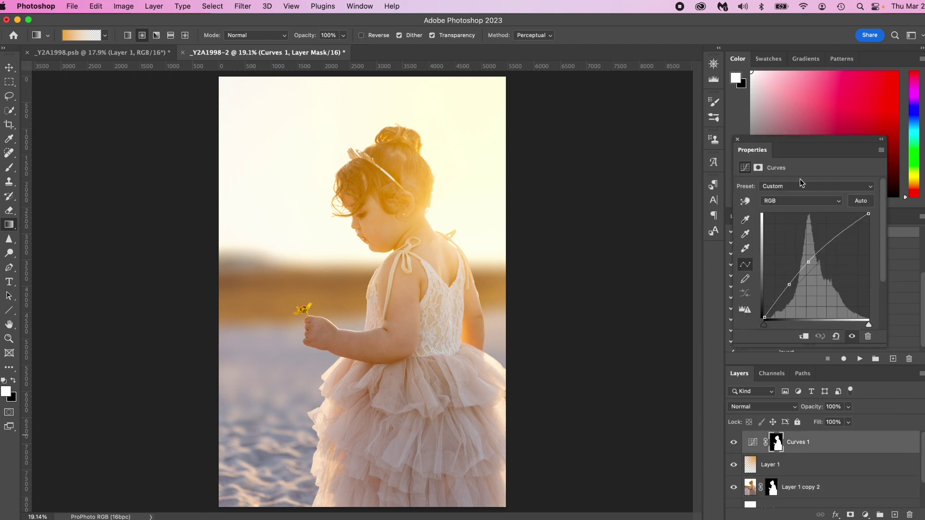
left_click(738, 140)
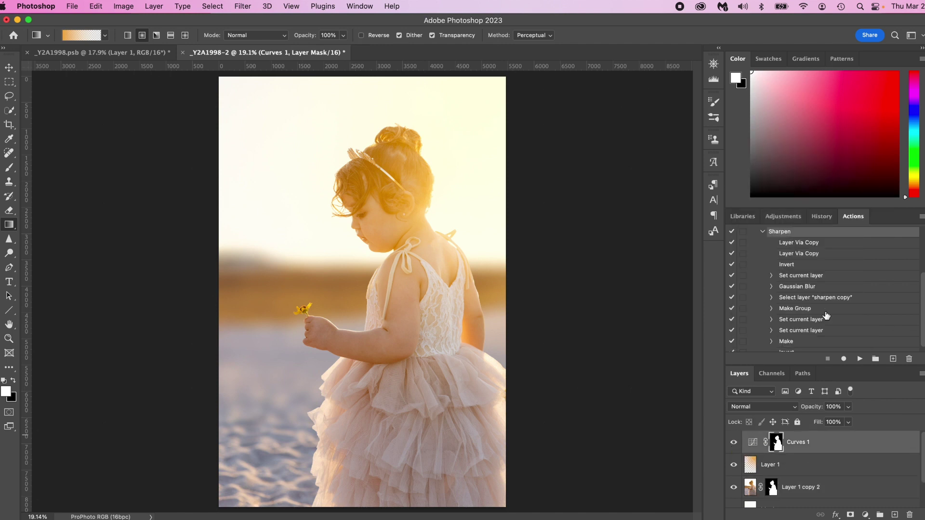
left_click(826, 407)
type("60")
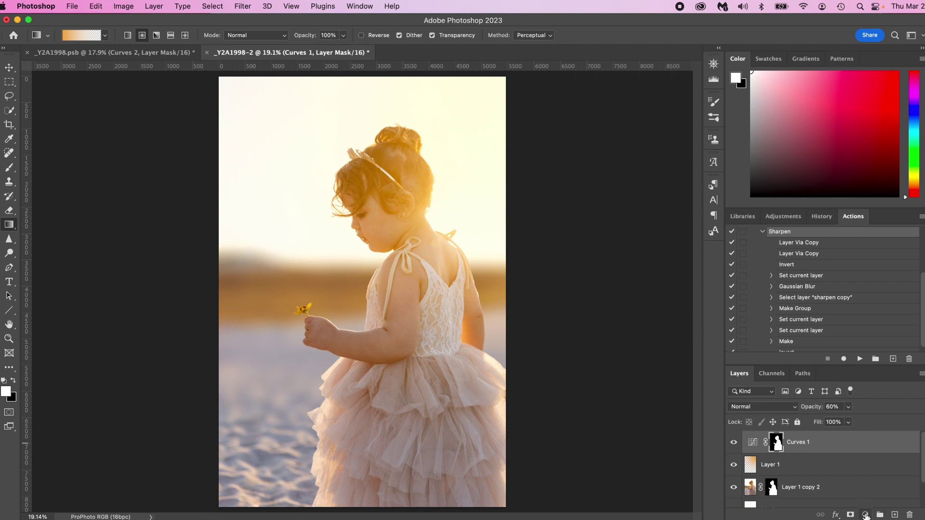
Add an Exposure layer set to Exposure -0.06, Offset +0.0128 and Gamma 1.04.
left_click(866, 515)
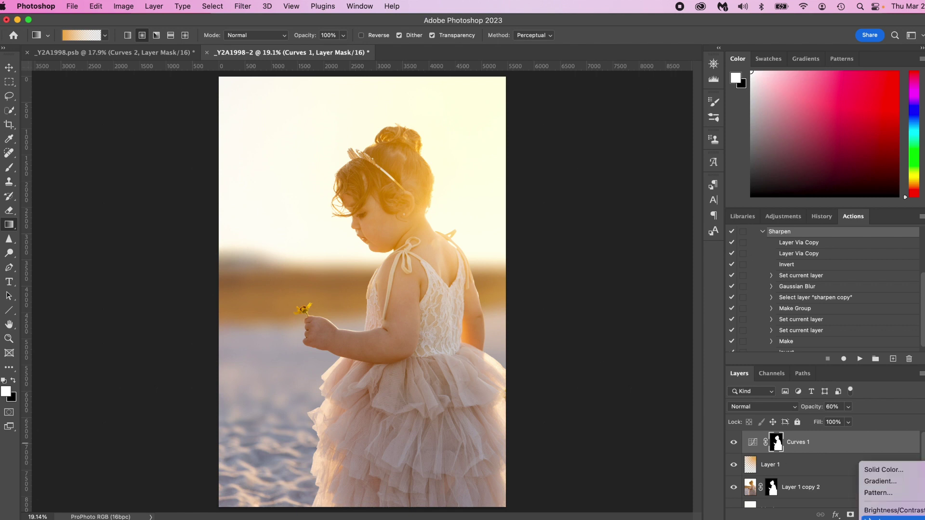
left_click(872, 476)
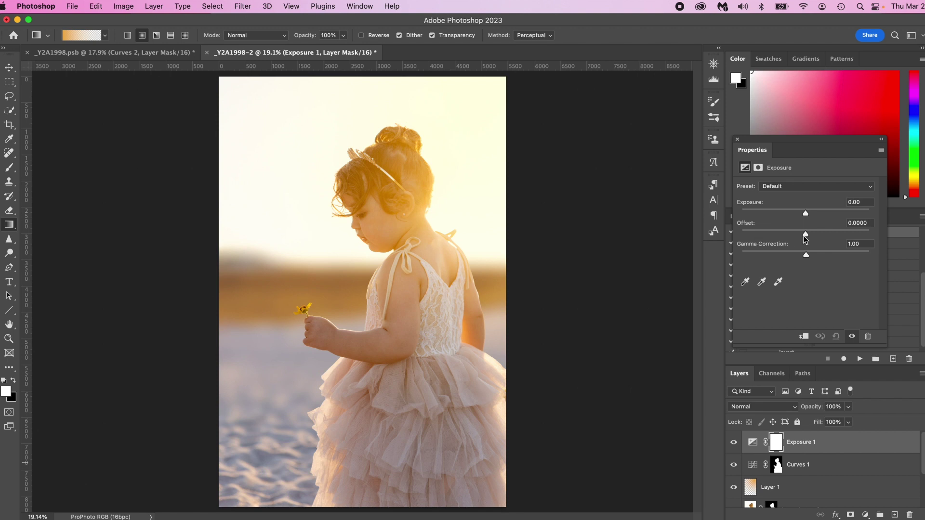
left_click(866, 232)
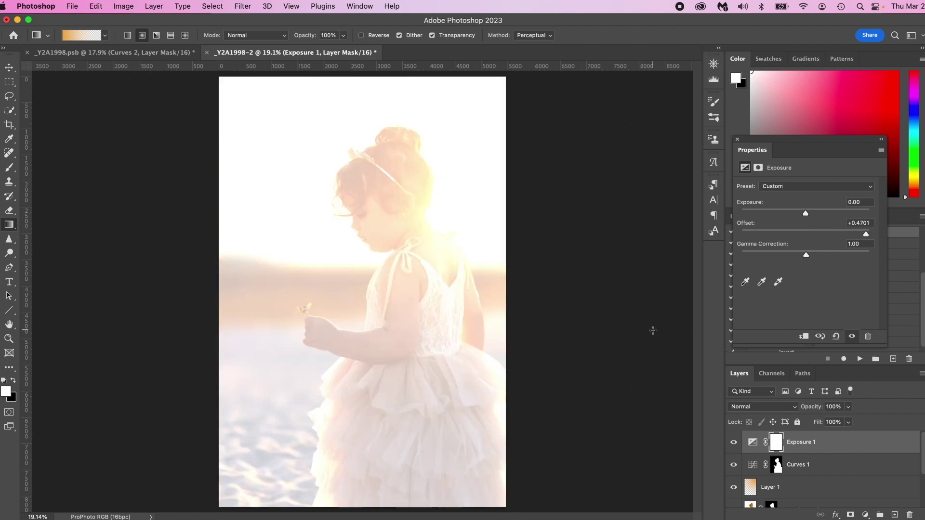
double_click(866, 234)
left_click_drag(805, 235, 805, 235)
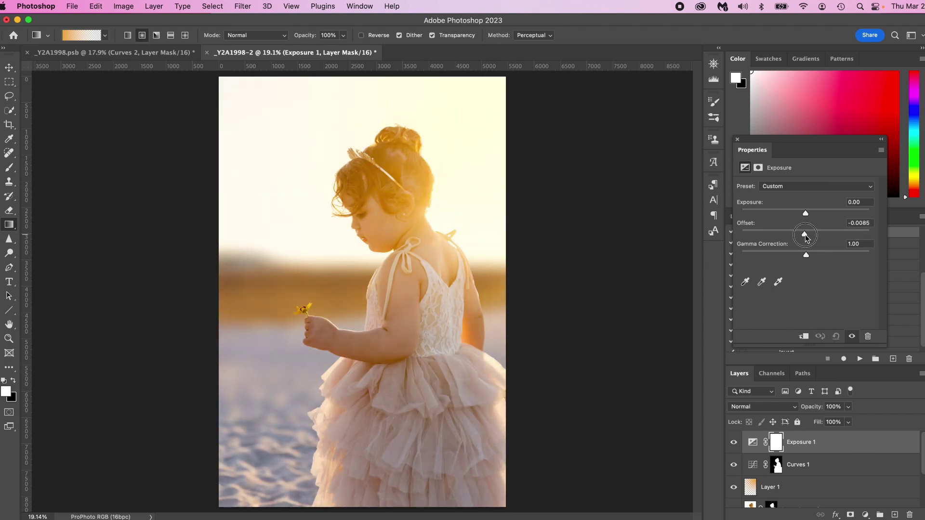
left_click_drag(806, 237, 807, 238)
left_click_drag(808, 237, 807, 237)
left_click_drag(805, 216, 806, 217)
left_click_drag(807, 255, 805, 257)
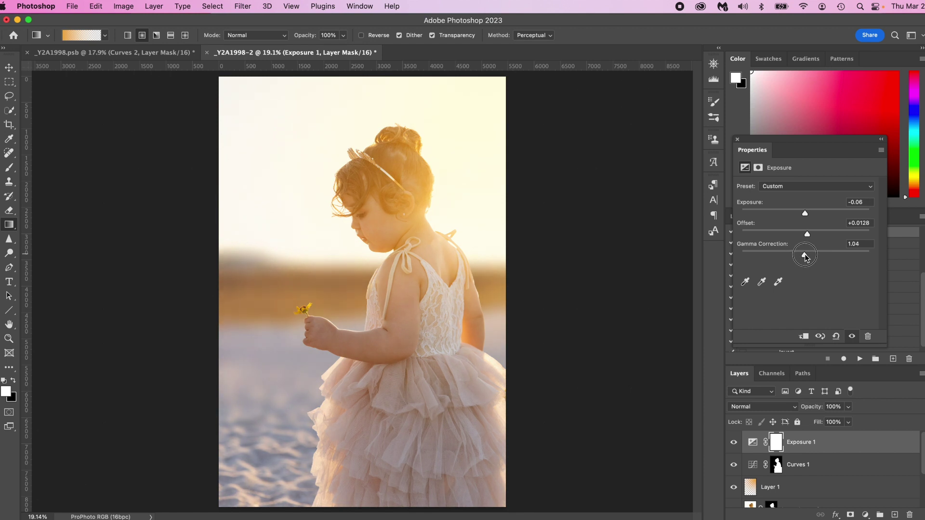
Compare the Exposure adjustment on and off at 100% and 50% around the flower and skirt.
left_click(851, 339)
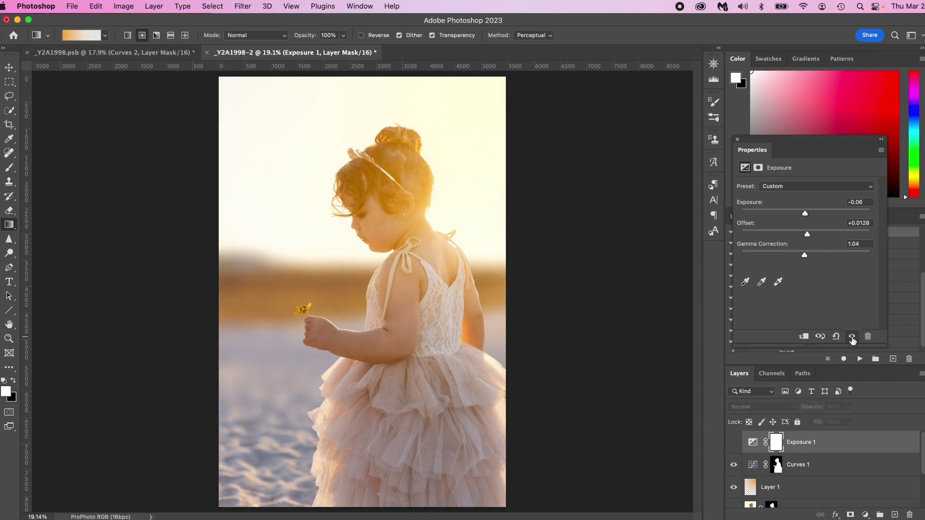
left_click(852, 339)
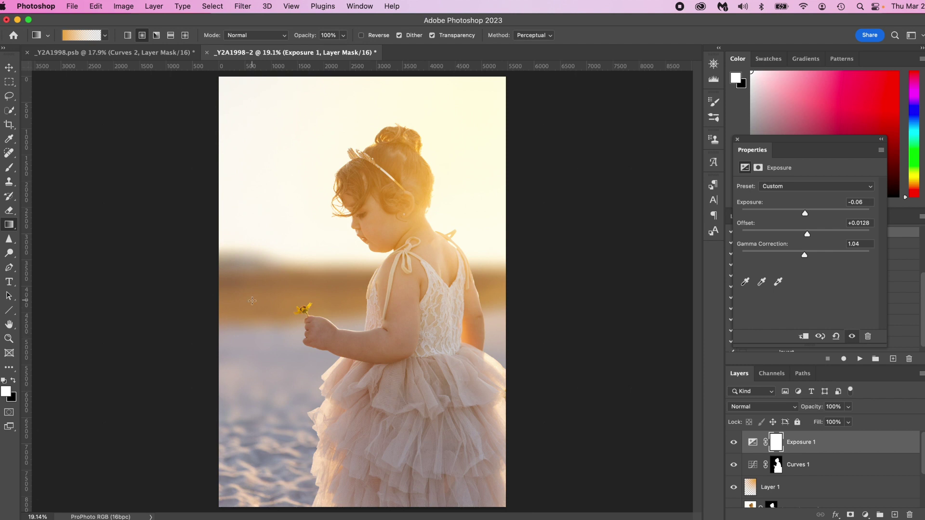
key("super+1")
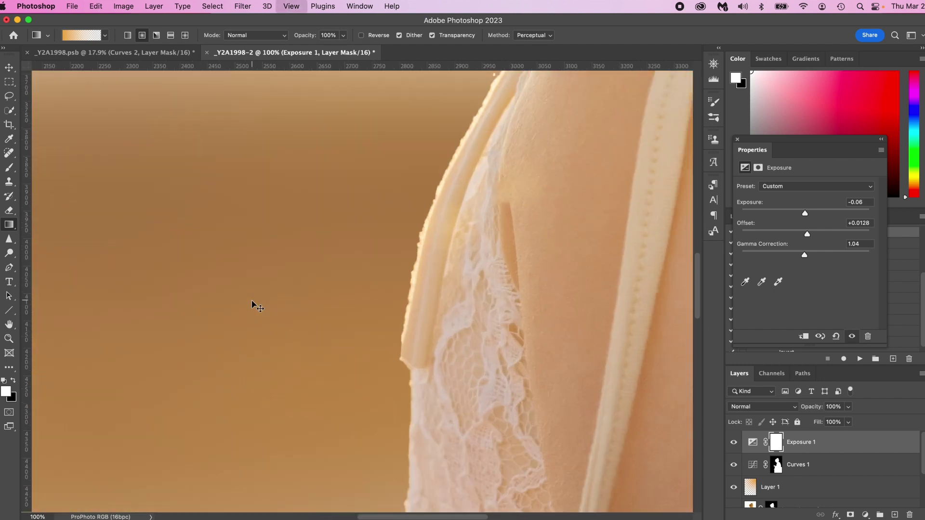
key("super+minus")
key("super+minus")
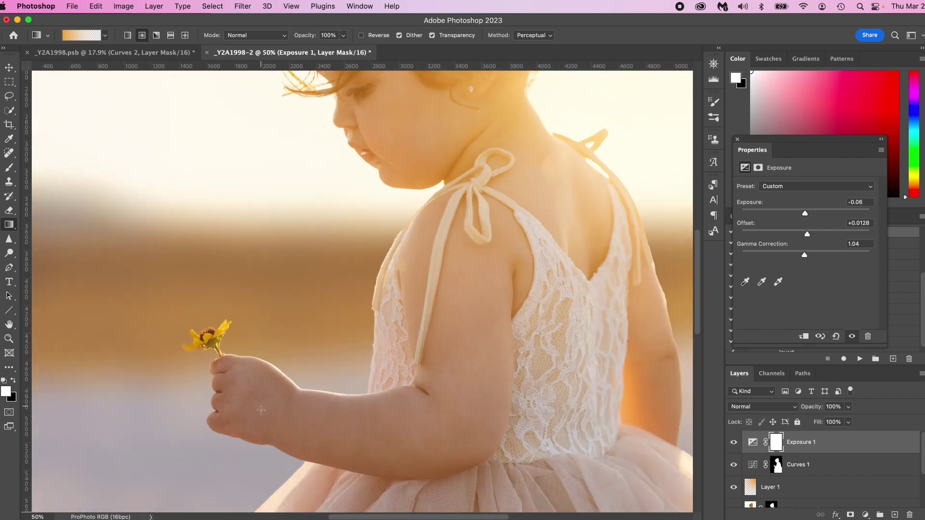
left_click_drag(268, 396, 376, 241)
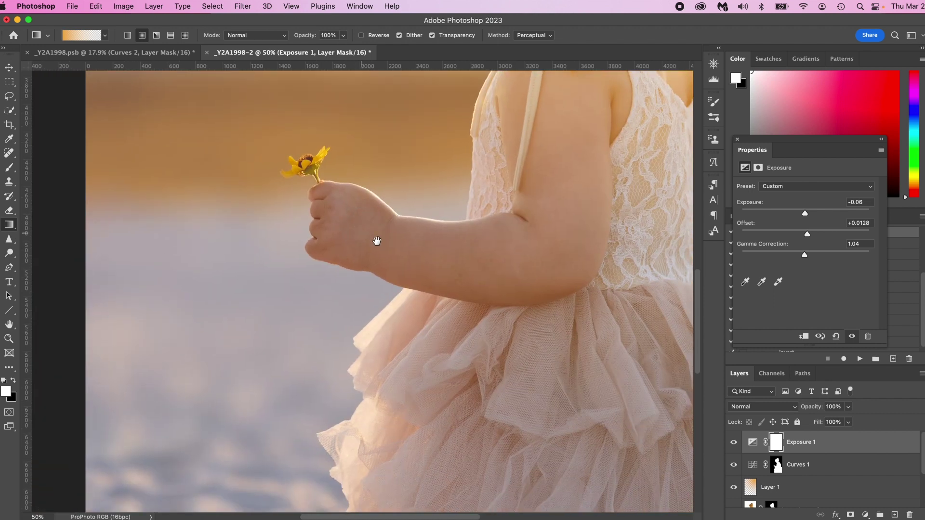
left_click(852, 338)
left_click(852, 337)
left_click(737, 139)
key("super+0")
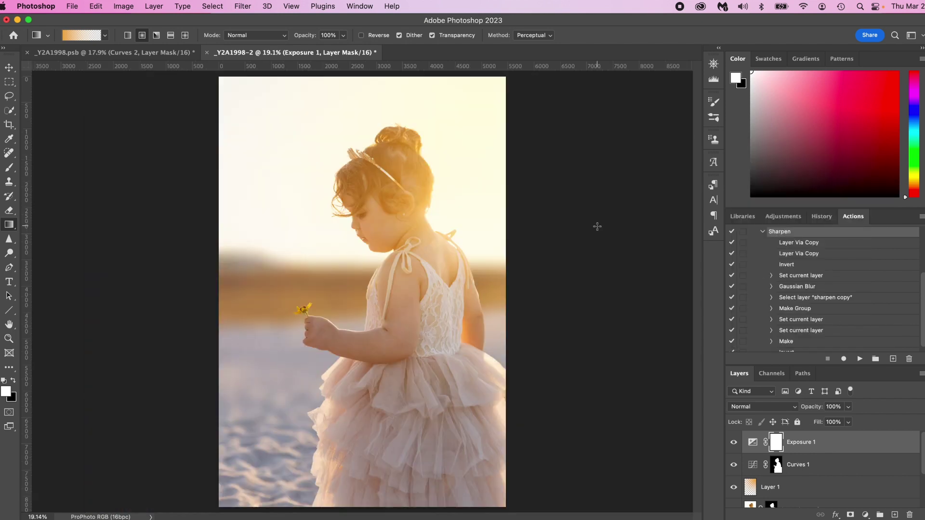
scroll(795, 477, "down", 5)
left_click(734, 497, "alt")
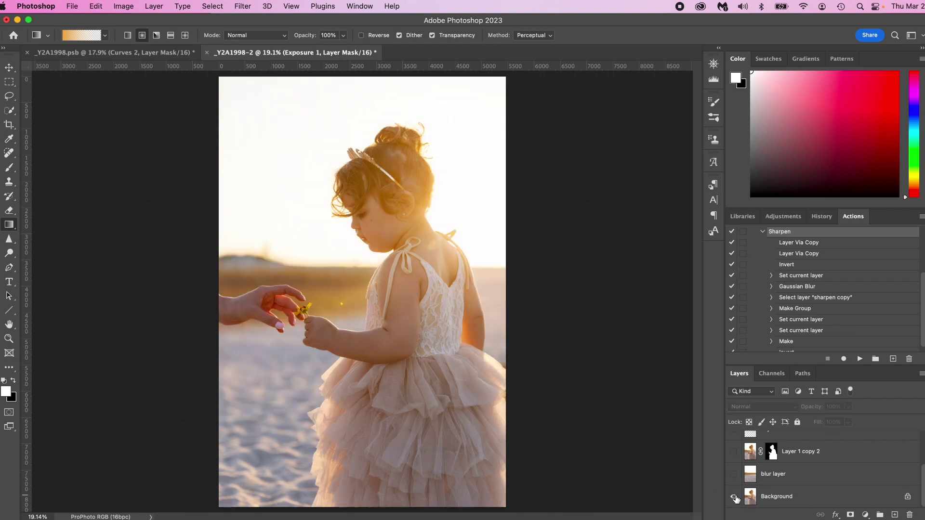
left_click(734, 497, "alt")
left_click(734, 497, "alt")
left_click(734, 497, "alt")
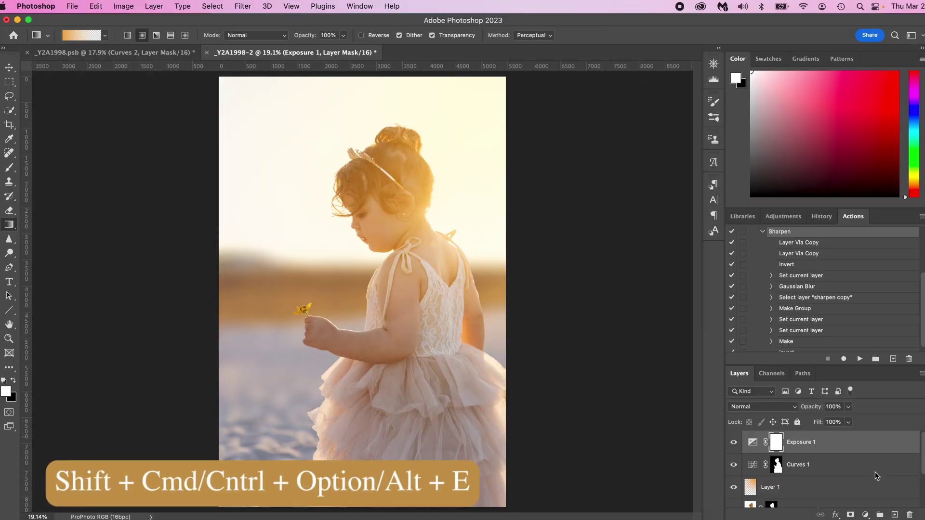
key("shift+super+alt+e")
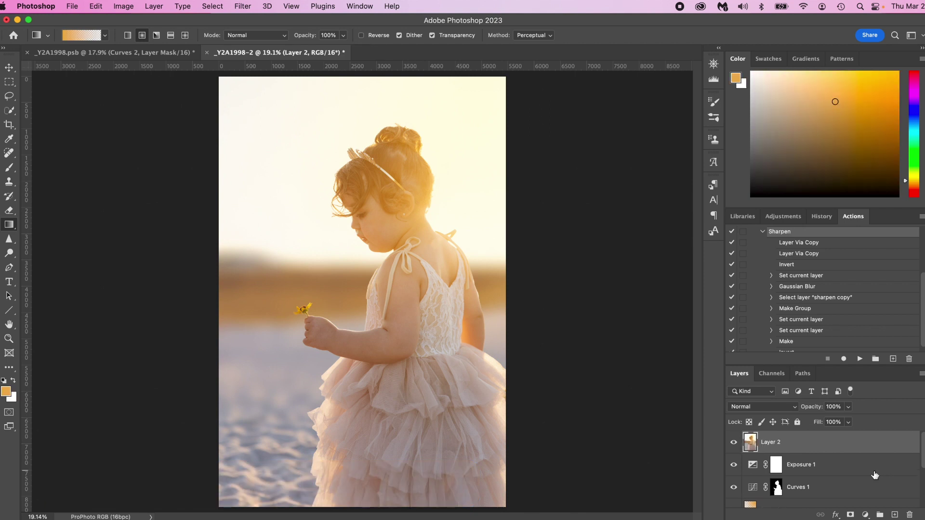
Copy the girl's Curves 1 mask onto Layer 2, invert it, and target Layer 2's image.
left_click(777, 487)
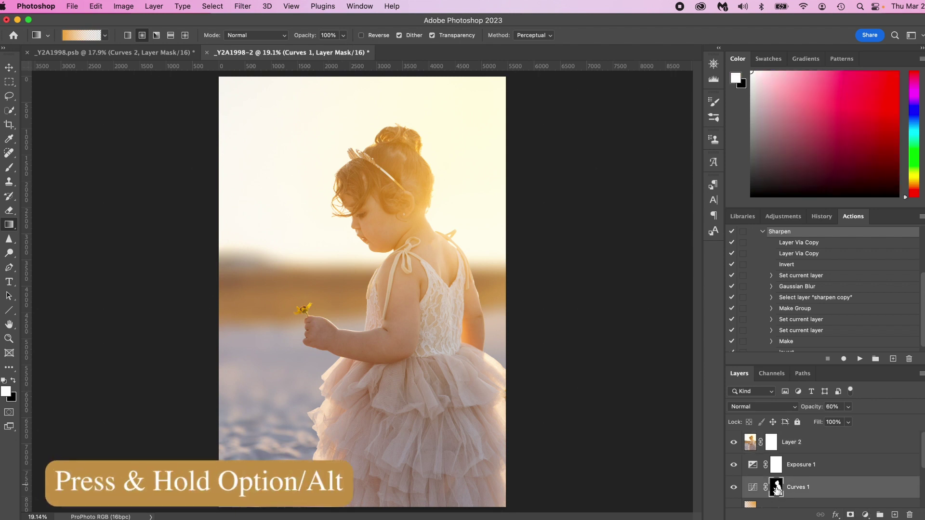
left_click_drag(777, 487, 771, 441)
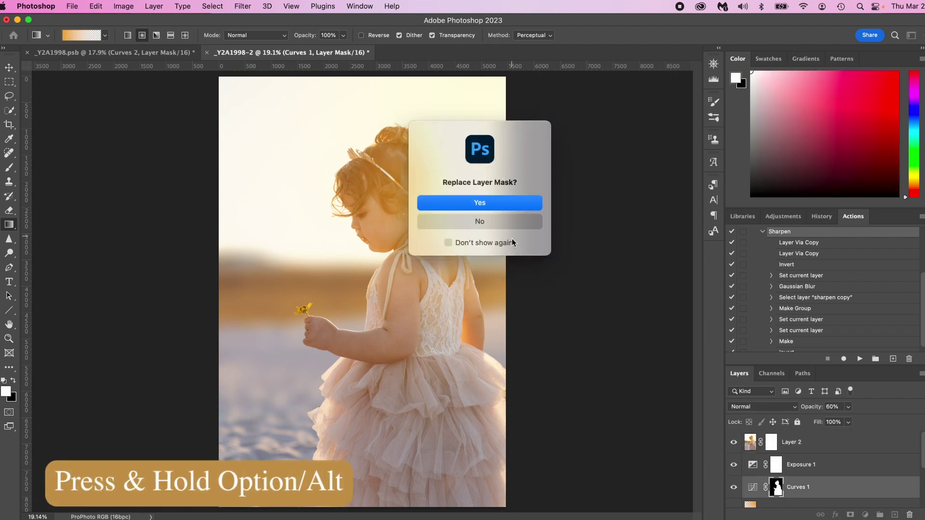
left_click(514, 206)
left_click(809, 444)
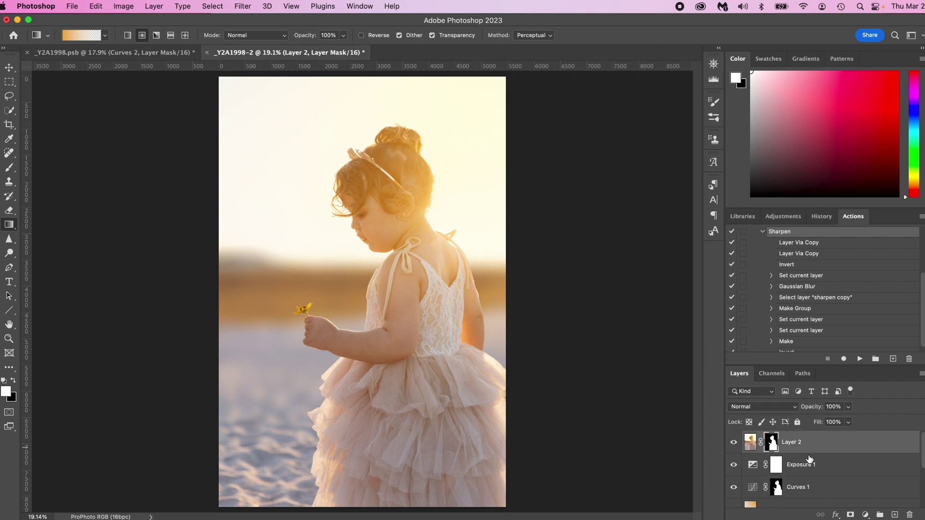
key("super+i")
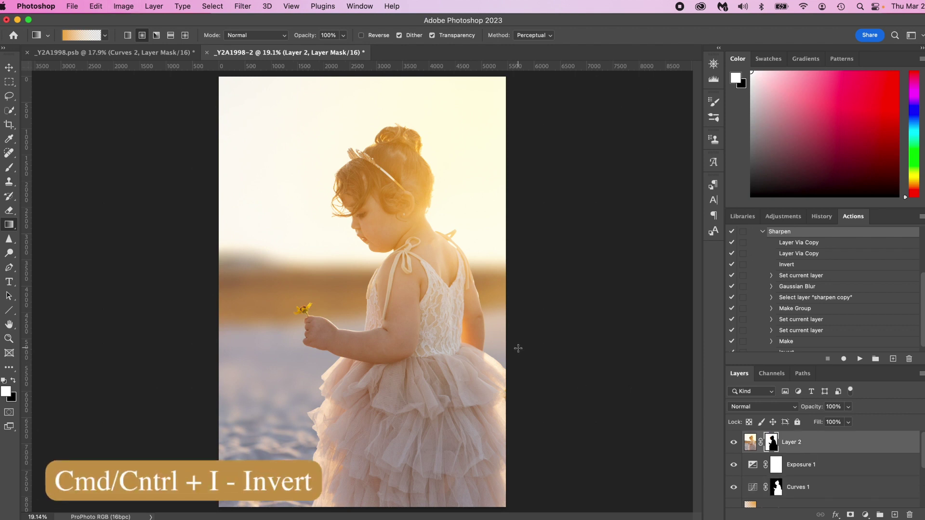
left_click(750, 442)
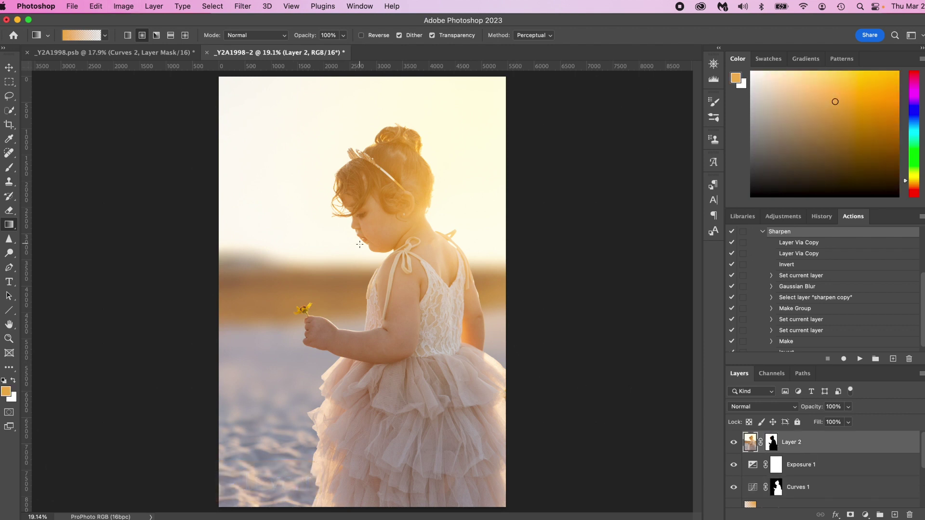
left_click(153, 6)
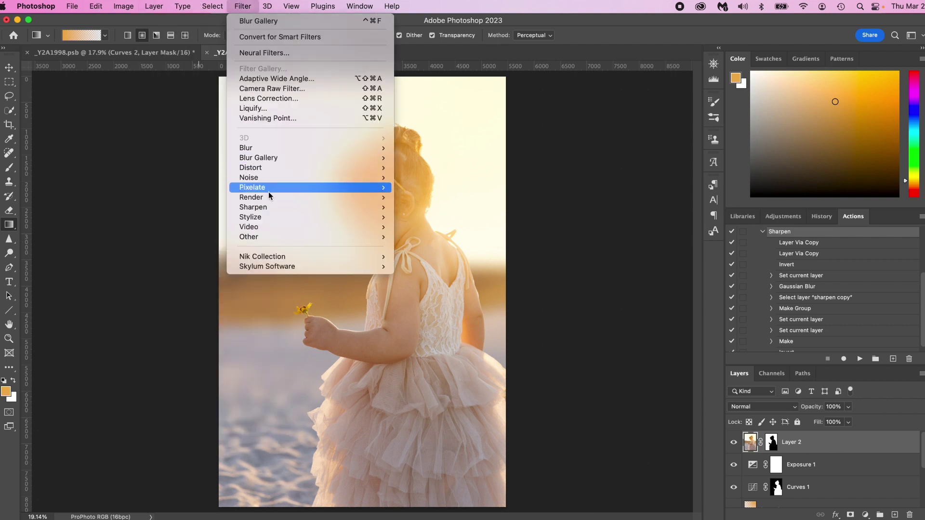
Open Filter > Noise > Add Noise with a 300% preview over the skin edge.
mouse_move(265, 178)
left_click(440, 178)
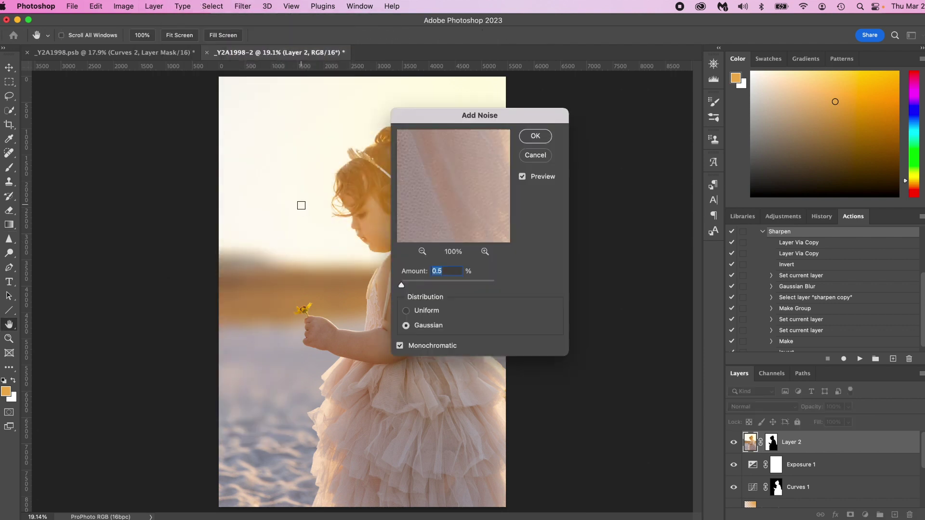
left_click_drag(440, 192, 568, 212)
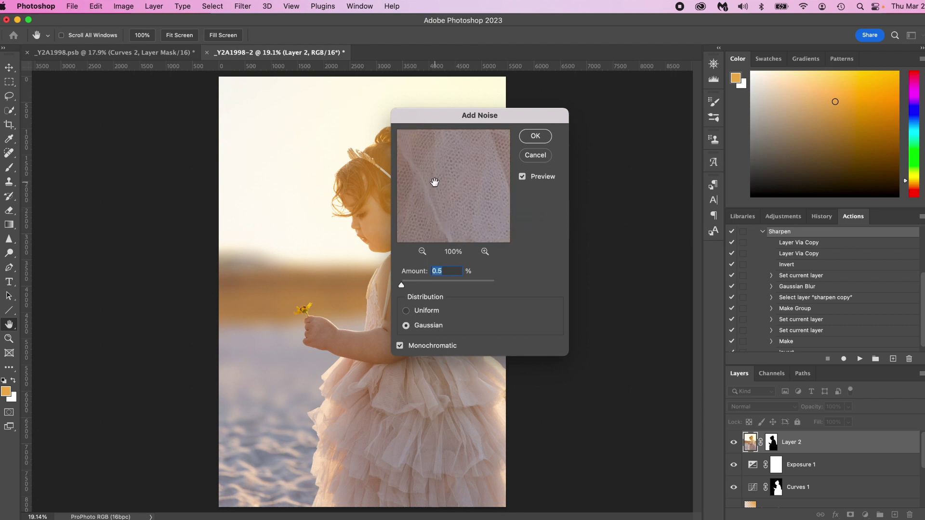
left_click_drag(434, 181, 711, 222)
left_click_drag(433, 181, 463, 194)
left_click(485, 252)
left_click(485, 252)
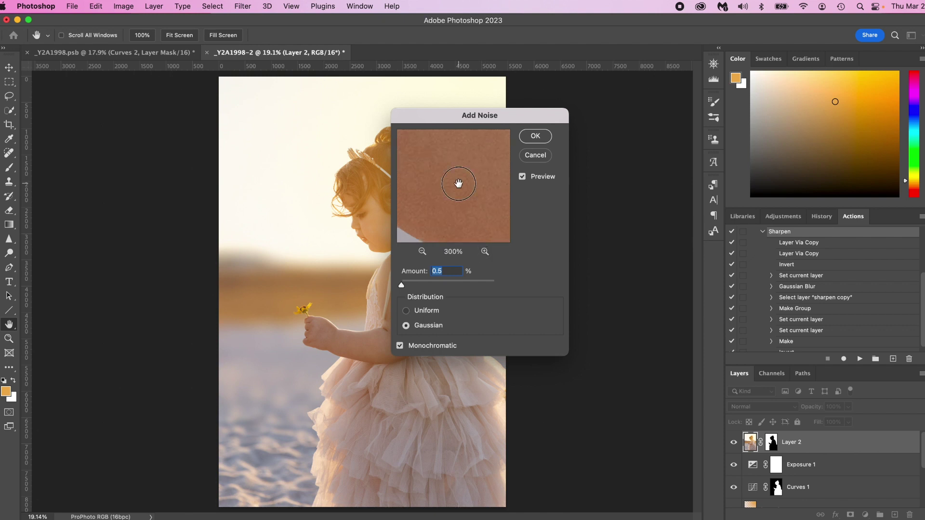
left_click_drag(439, 152, 435, 241)
Apply 0.5% Gaussian monochromatic noise to Layer 2.
left_click_drag(417, 286, 405, 288)
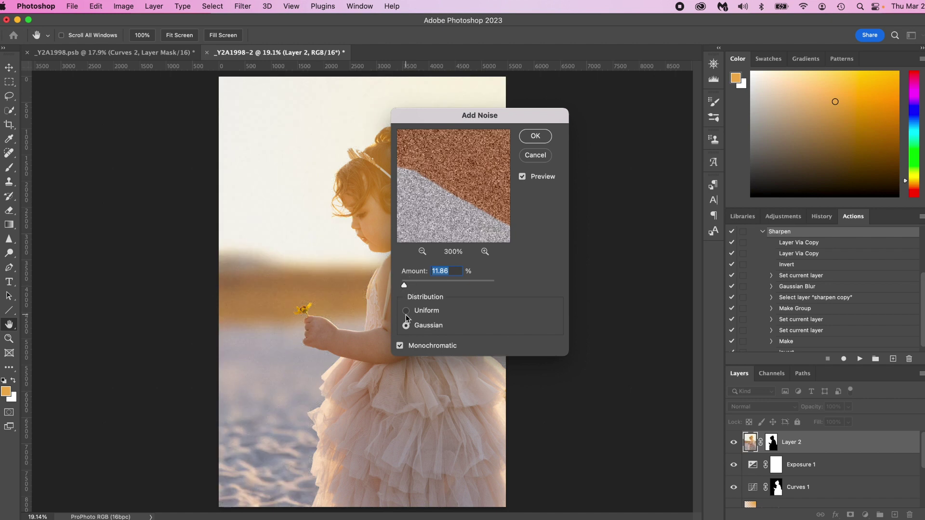
left_click(405, 312)
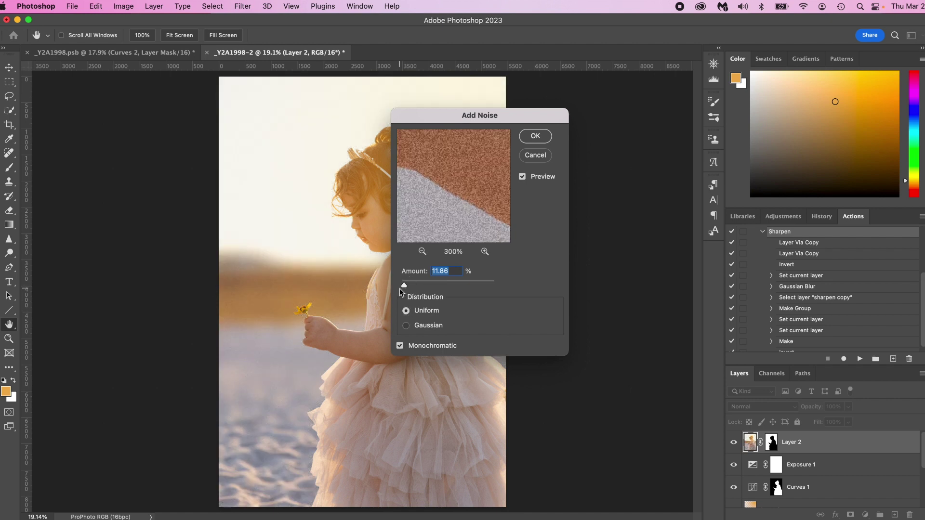
left_click_drag(404, 287, 399, 288)
left_click(406, 325)
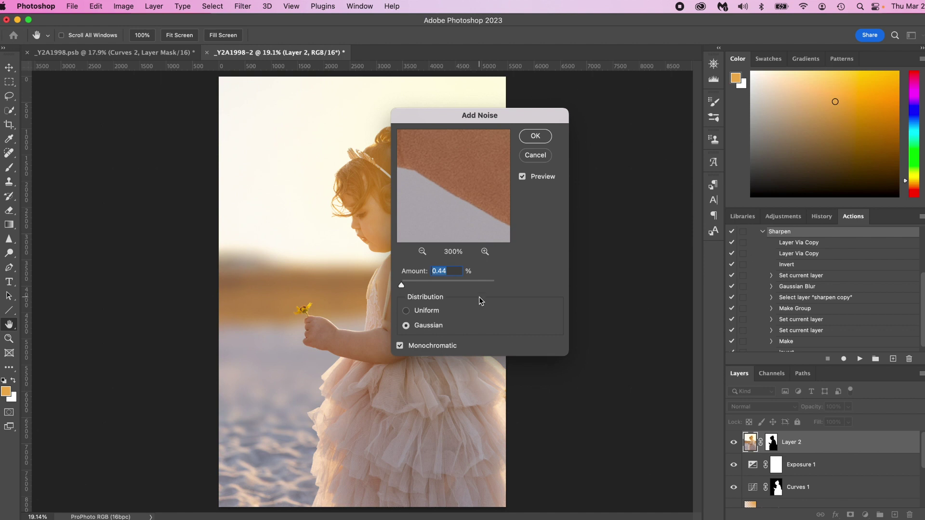
type("50")
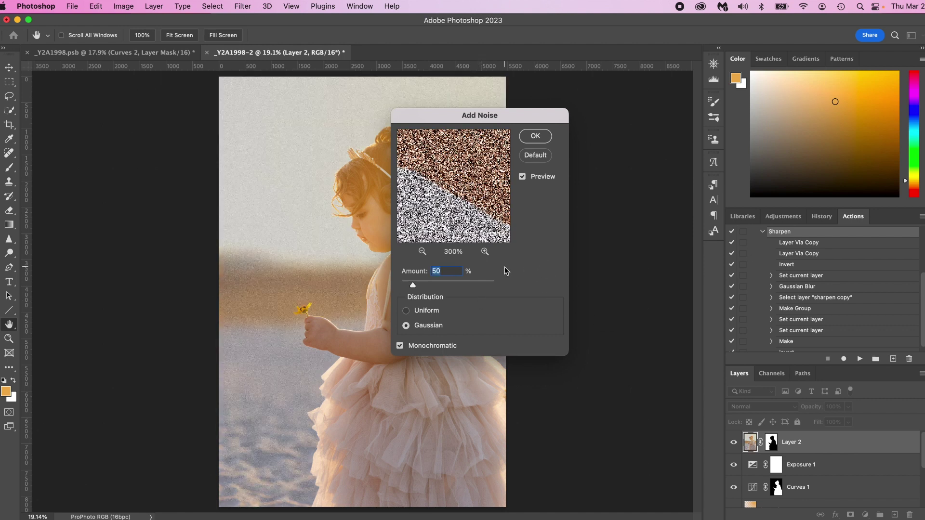
key("super+z")
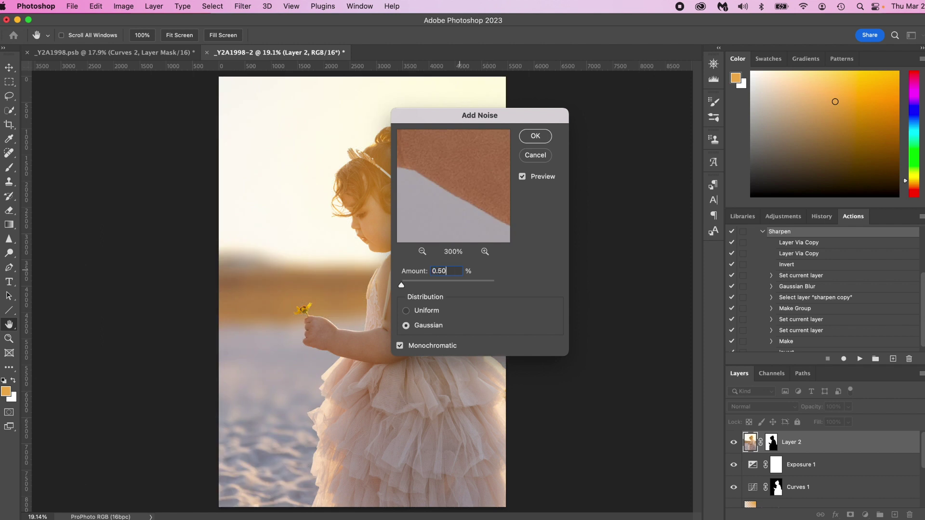
key("Tab")
left_click(535, 137)
Inspect the grain at the chin, shoulder and lace, toggling Layer 2, then fit the photo on screen.
key("z")
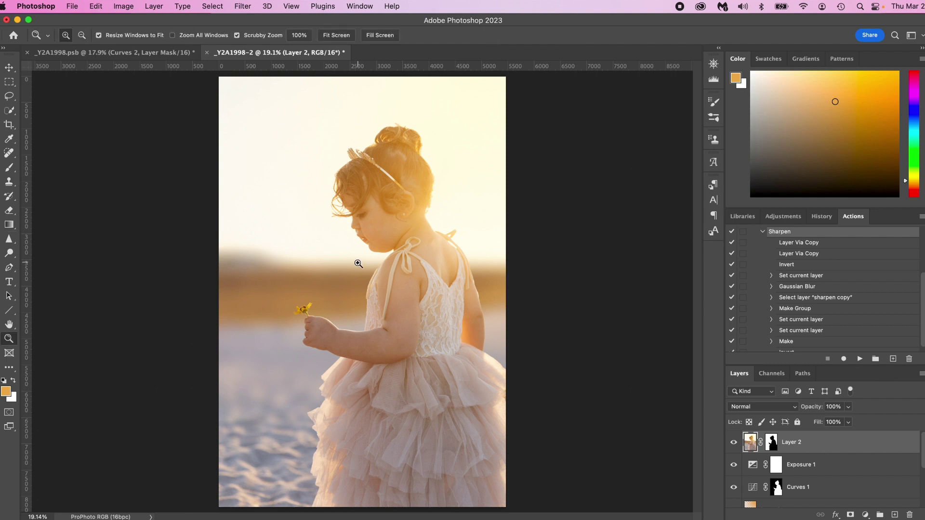
left_click_drag(392, 264, 493, 266)
left_click_drag(548, 283, 484, 281)
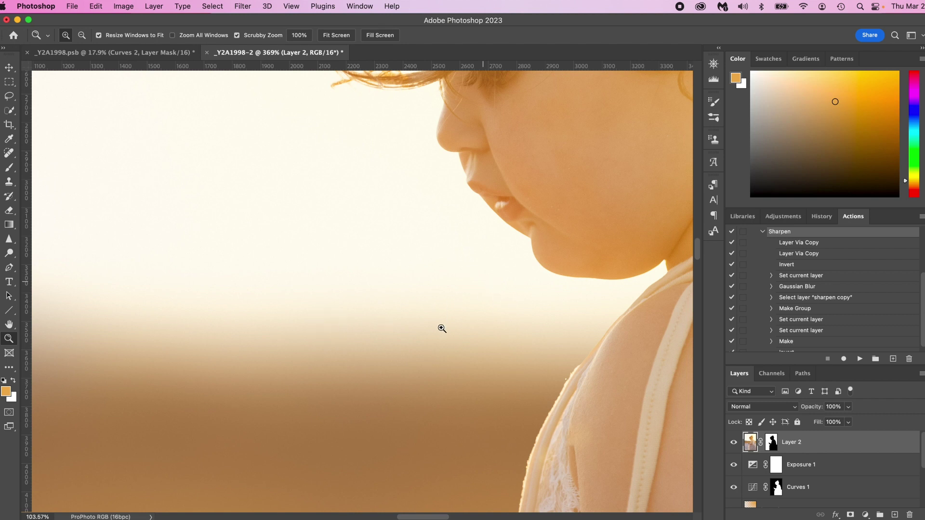
left_click_drag(614, 329, 655, 345)
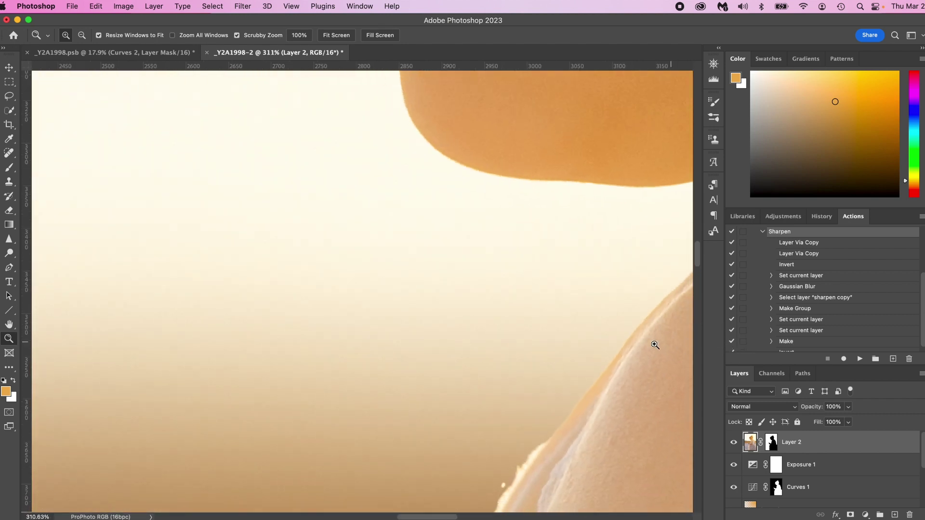
left_click_drag(568, 377, 510, 183)
left_click_drag(439, 374, 528, 111)
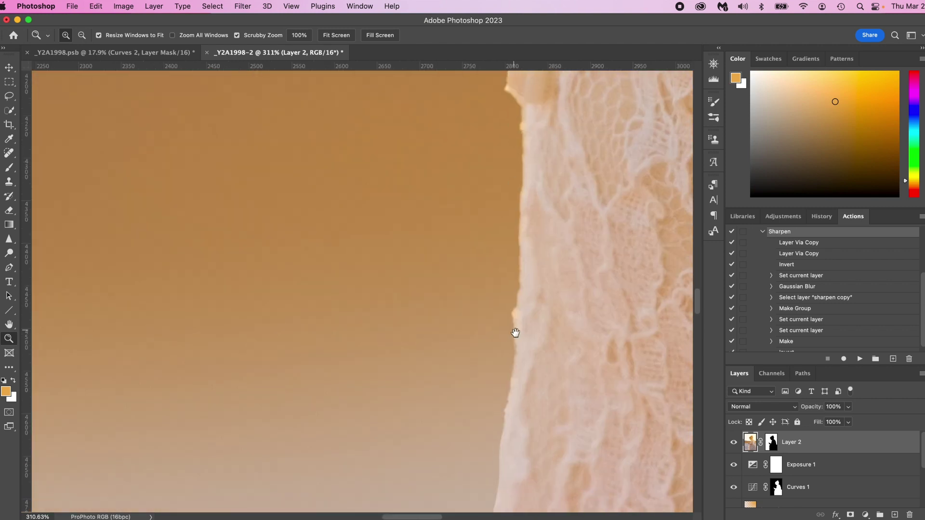
left_click(733, 443)
left_click(733, 443)
left_click(352, 273)
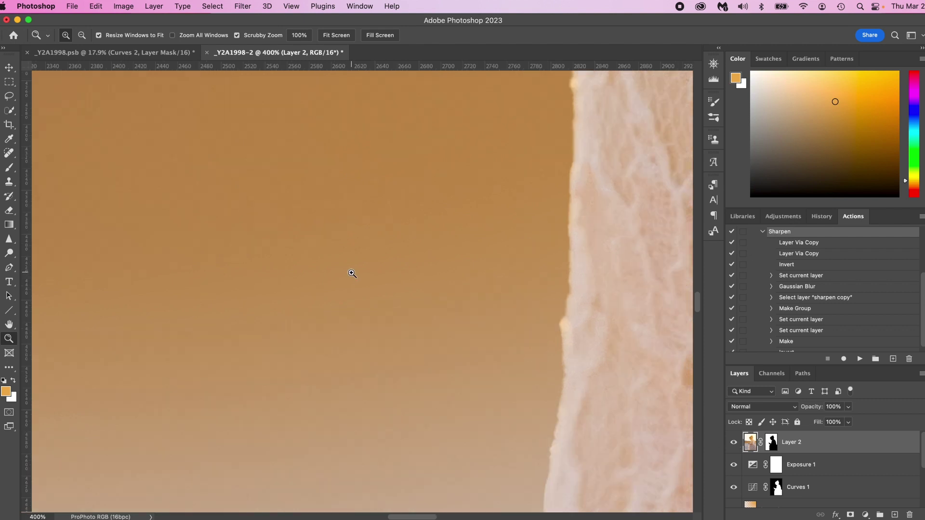
key("super+0")
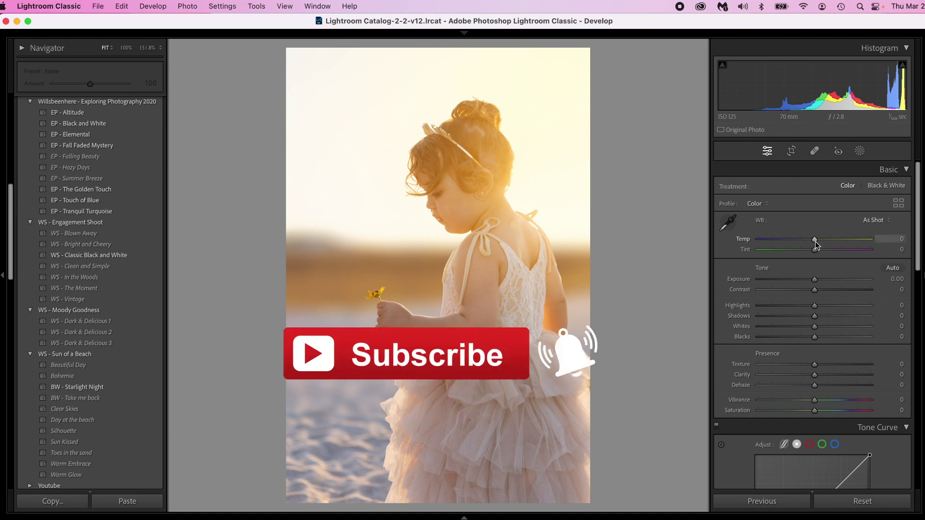
Set Temp +7, Tint +5, Contrast -19 and Clarity +9 in the Basic panel.
left_click_drag(815, 239, 818, 254)
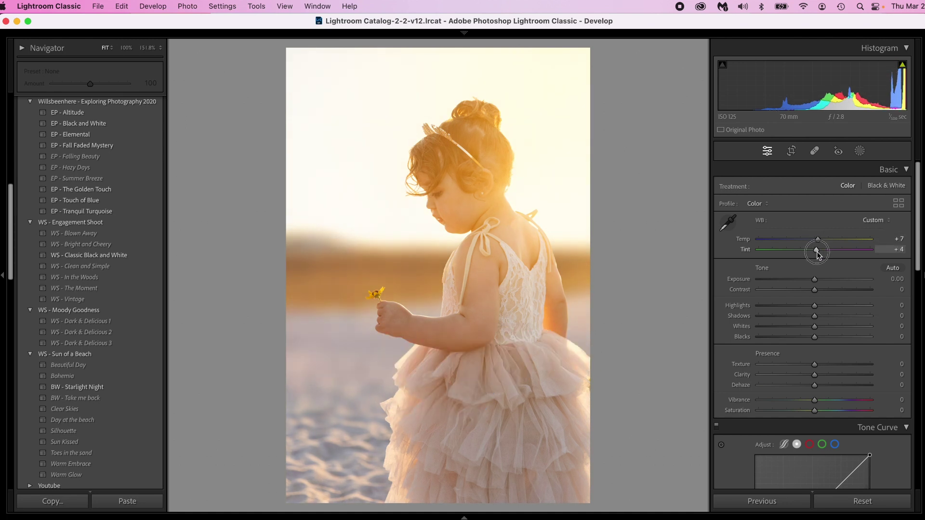
scroll(811, 272, "down", 2)
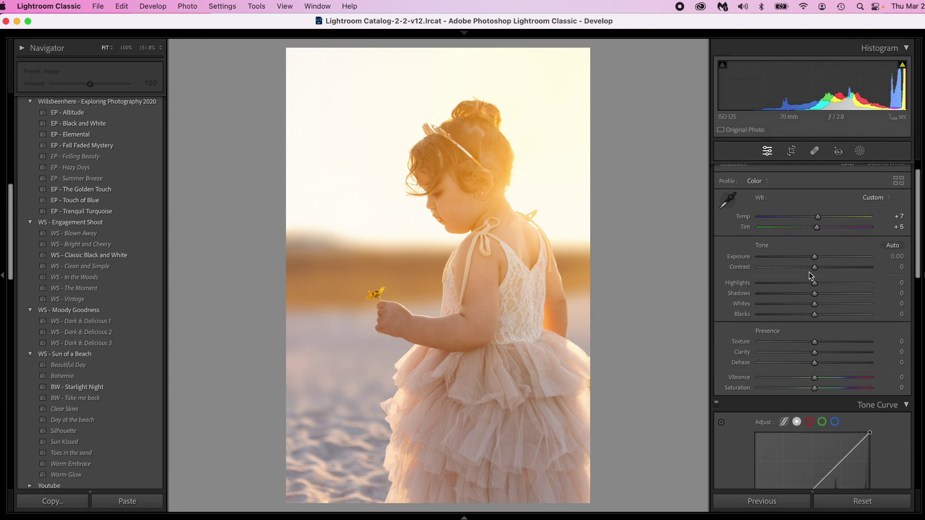
left_click_drag(814, 268, 804, 266)
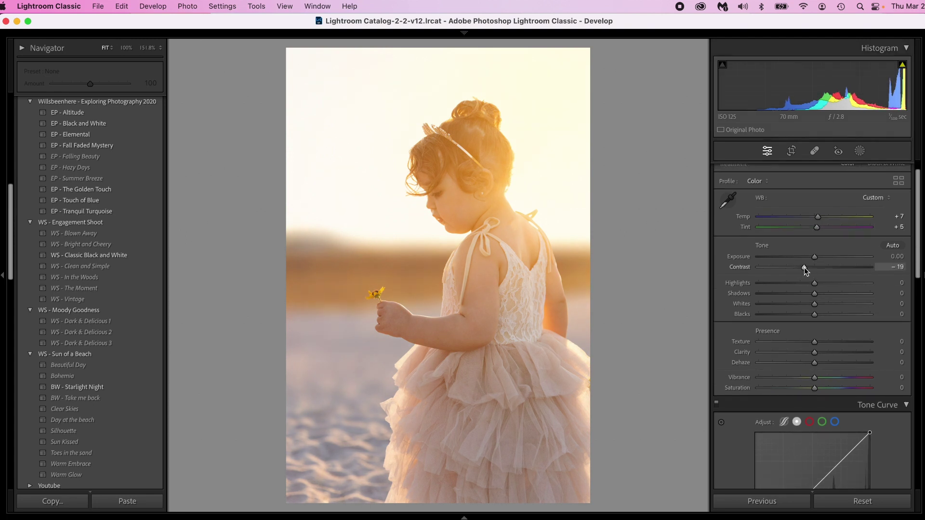
scroll(805, 340, "down", 2)
left_click_drag(814, 320, 819, 323)
Add Grain Amount 11 in Effects, checking the chin, shoulder and lace strap up close.
scroll(790, 299, "down", 12)
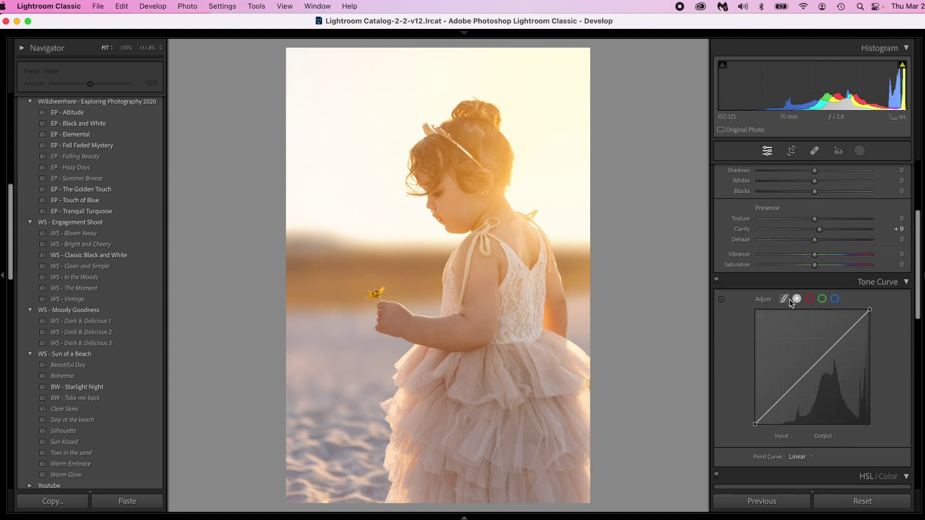
left_click(457, 281)
left_click_drag(409, 241, 341, 342)
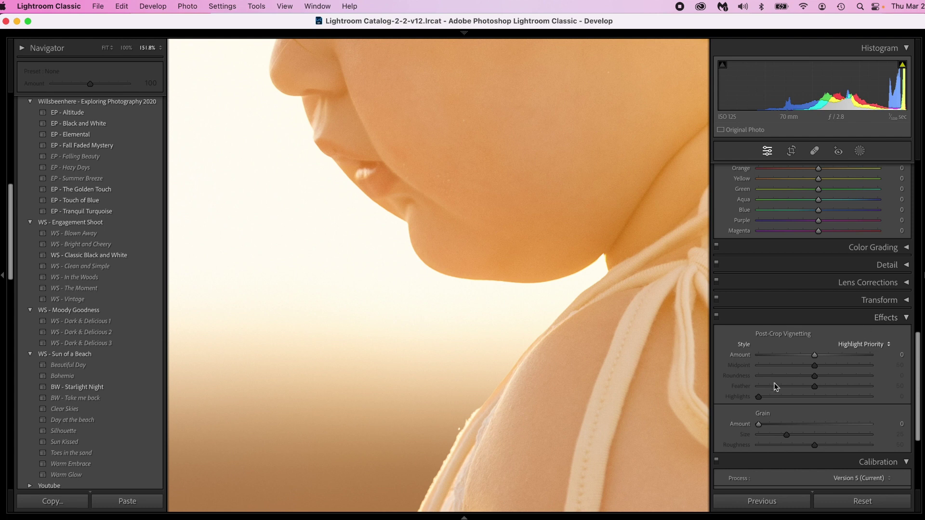
scroll(768, 414, "down", 1)
left_click(770, 417)
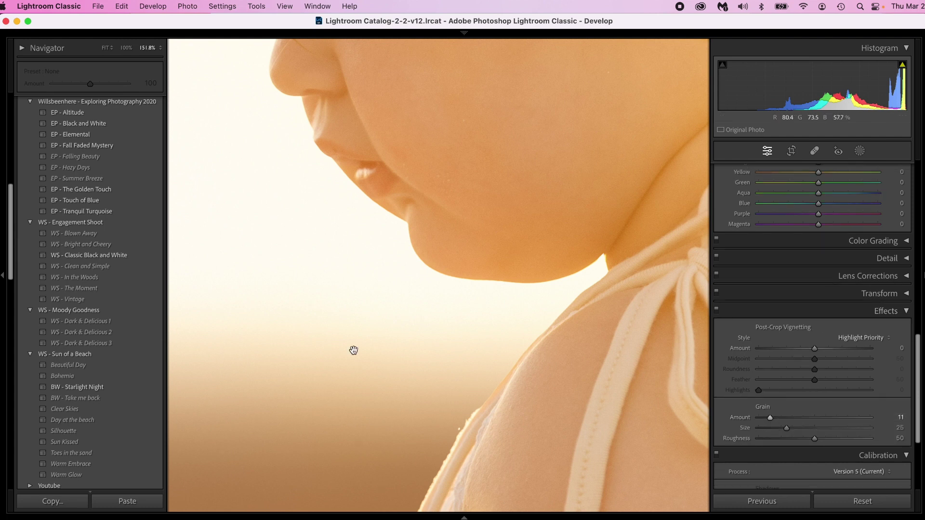
left_click_drag(423, 365, 405, 46)
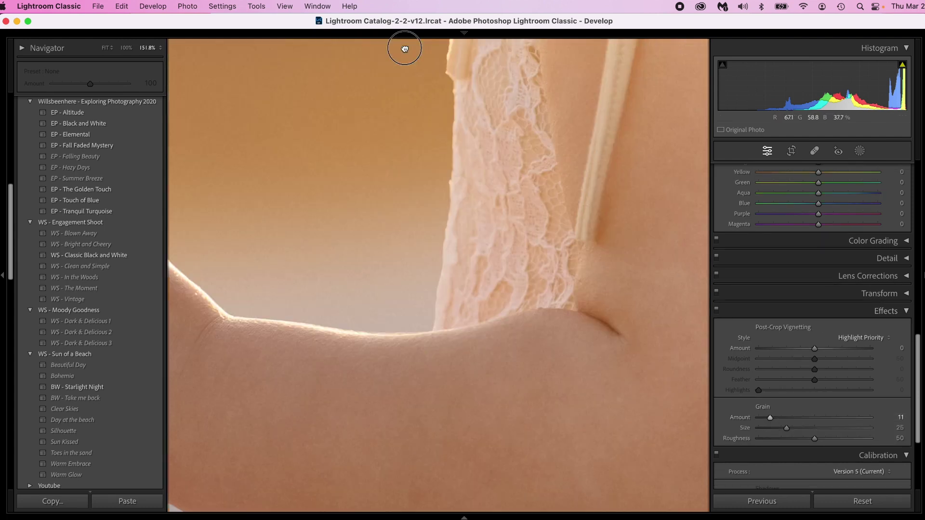
left_click(359, 219)
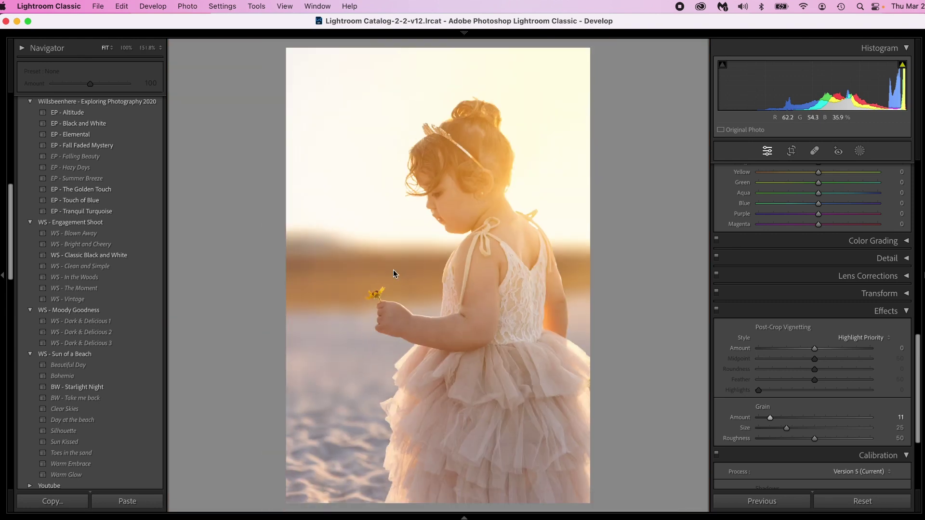
scroll(848, 269, "down", 5)
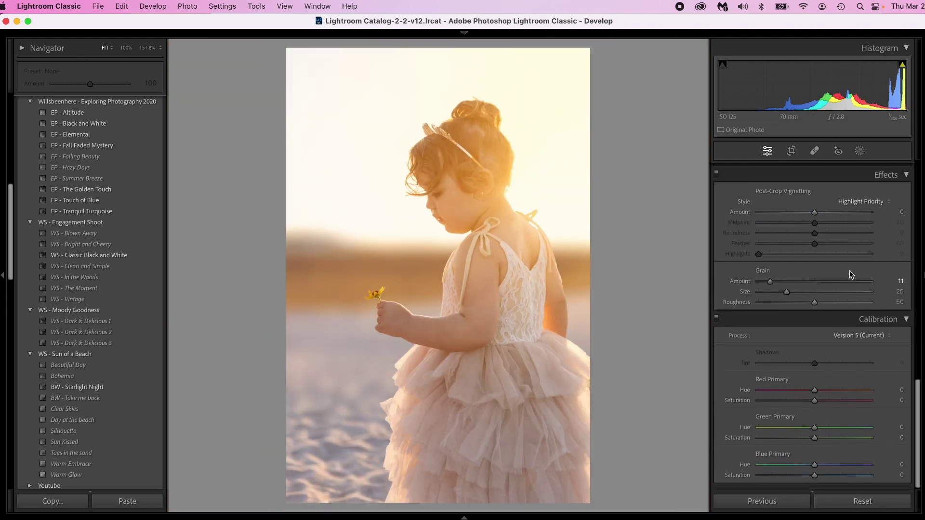
scroll(848, 268, "up", 3)
Brush a mask over the lower dress and sand and set its Exposure to -0.41.
left_click(859, 151)
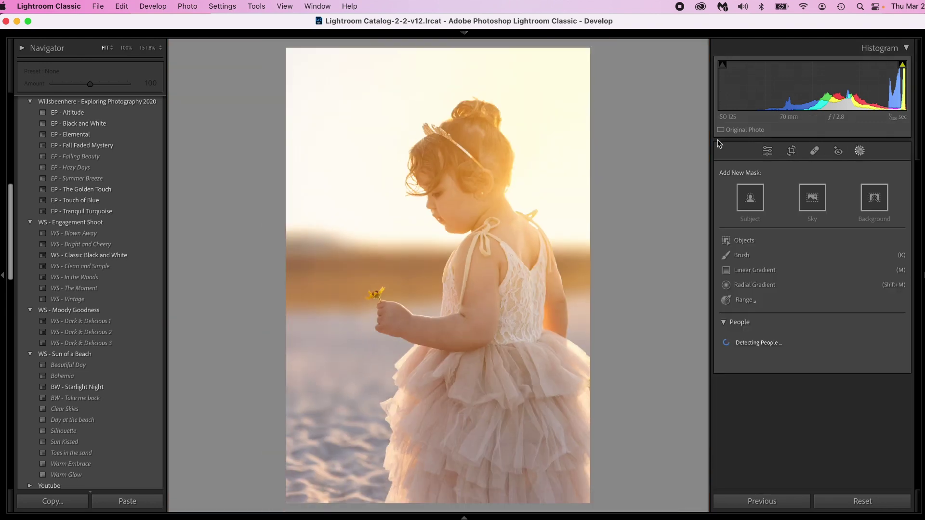
left_click(738, 255)
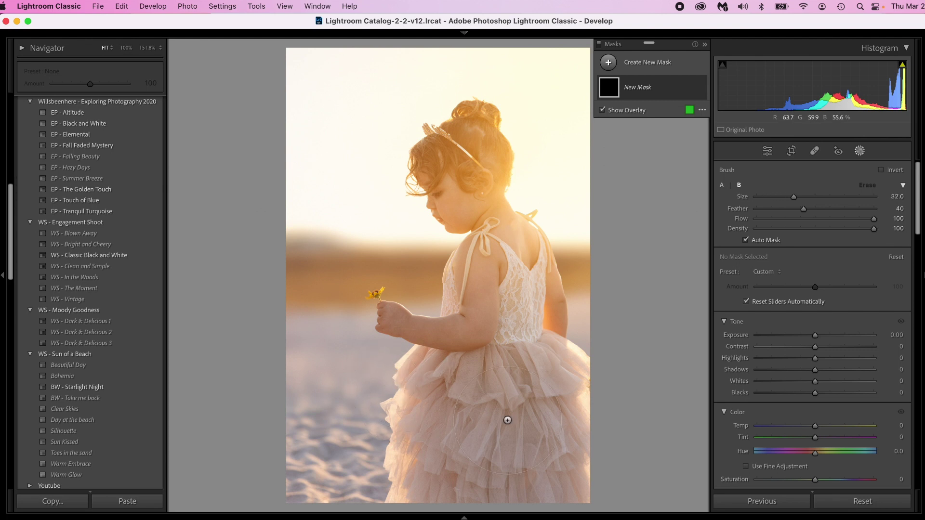
scroll(554, 436, "up", 2)
mouse_move(569, 366)
left_mouse_down()
mouse_move(481, 434)
mouse_move(269, 434)
mouse_move(333, 419)
mouse_move(385, 443)
mouse_move(377, 454)
left_mouse_up()
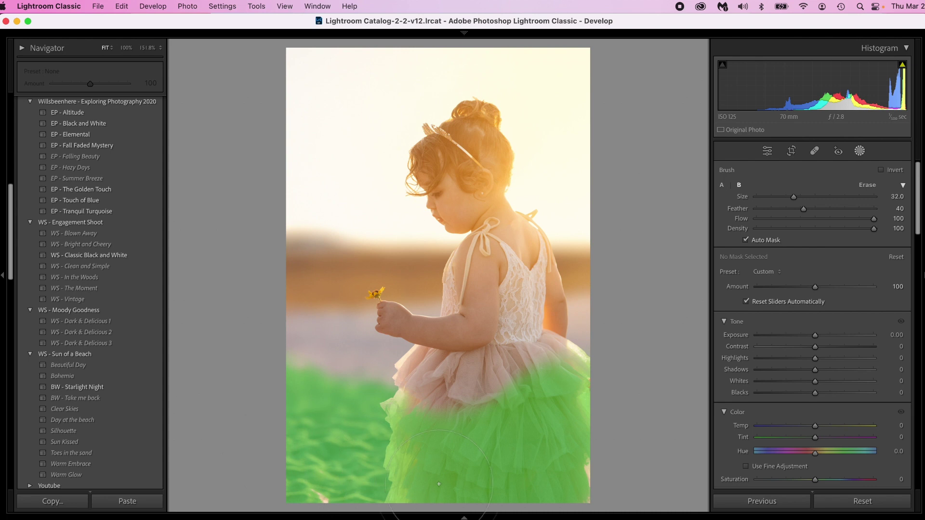
left_click_drag(563, 496, 586, 477)
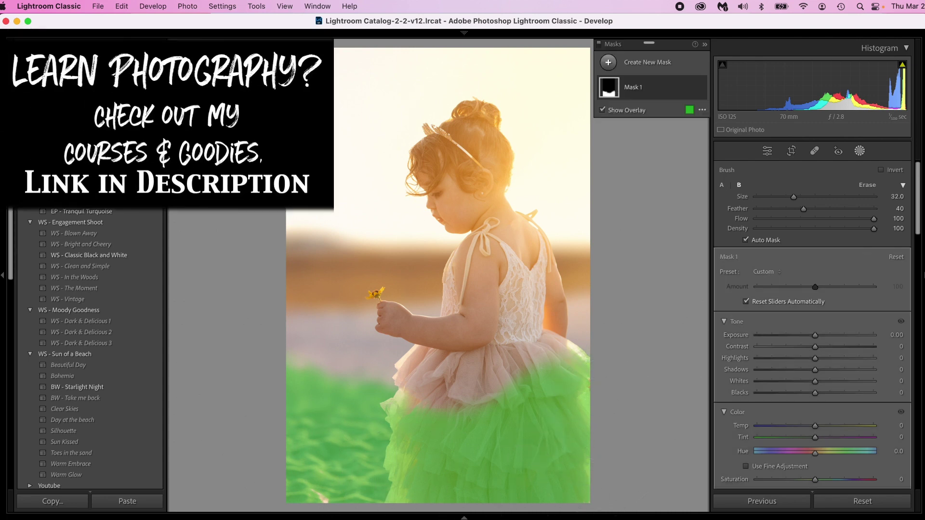
left_click_drag(815, 335, 809, 336)
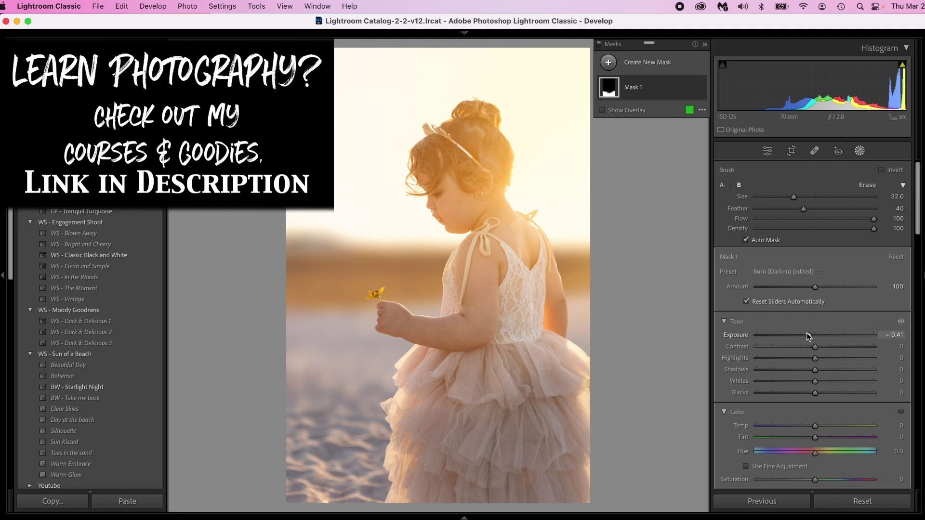